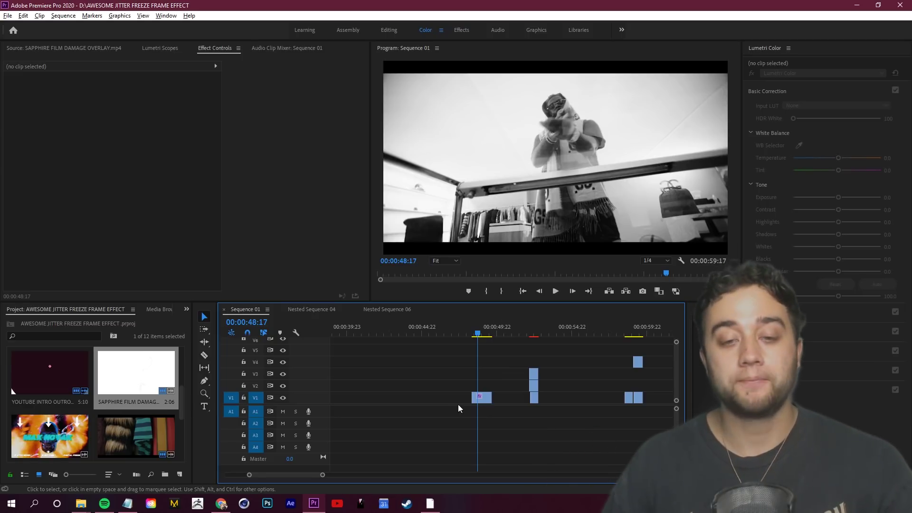
# - Duplicate the Gucci Gucci clip around 00:00:48:17 from track V1 onto V2, directly above the original
pyautogui.scroll(5, 478, 383)
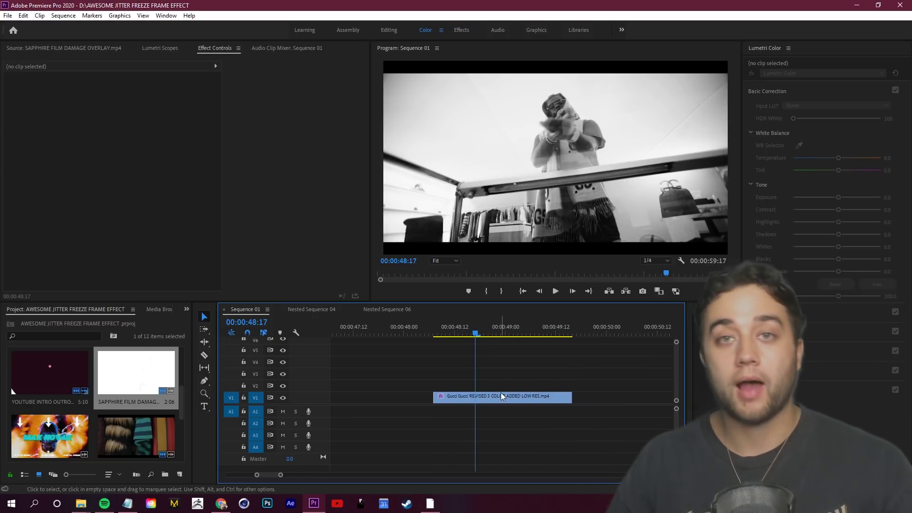
pyautogui.moveTo(500, 401); pyautogui.dragTo(491, 378)
pyautogui.click(500, 372)
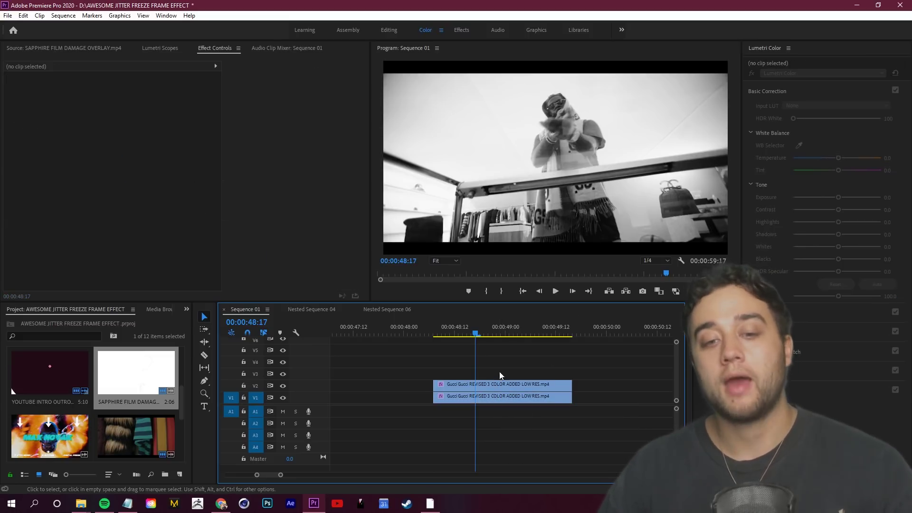
# - Raise the Lumetri contrast of the V2 clip to 100
pyautogui.click(464, 385)
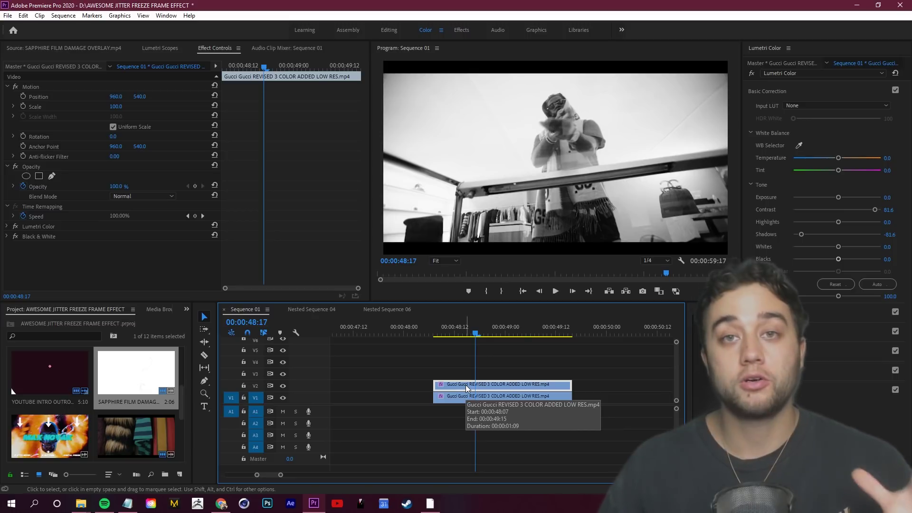
pyautogui.keyDown('shift'); pyautogui.click(540, 397); pyautogui.keyUp('shift')
pyautogui.click(511, 386)
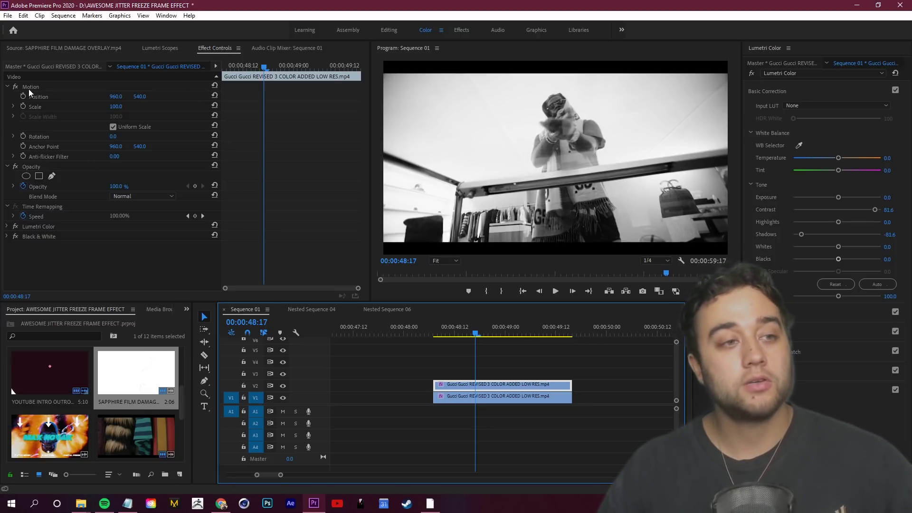
pyautogui.click(7, 167)
pyautogui.click(489, 143)
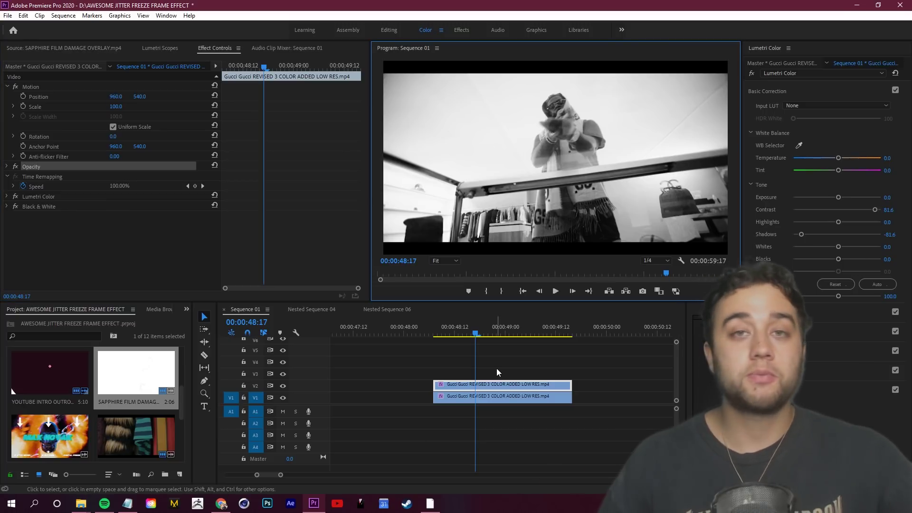
pyautogui.moveTo(874, 209); pyautogui.dragTo(884, 210)
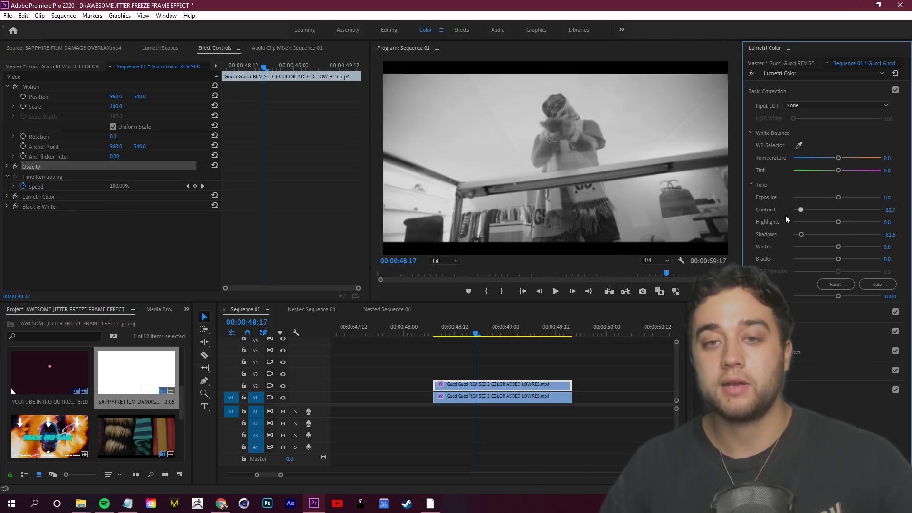
# - Search the effects library for "black &" to locate the Black & White video effect
pyautogui.click(186, 309)
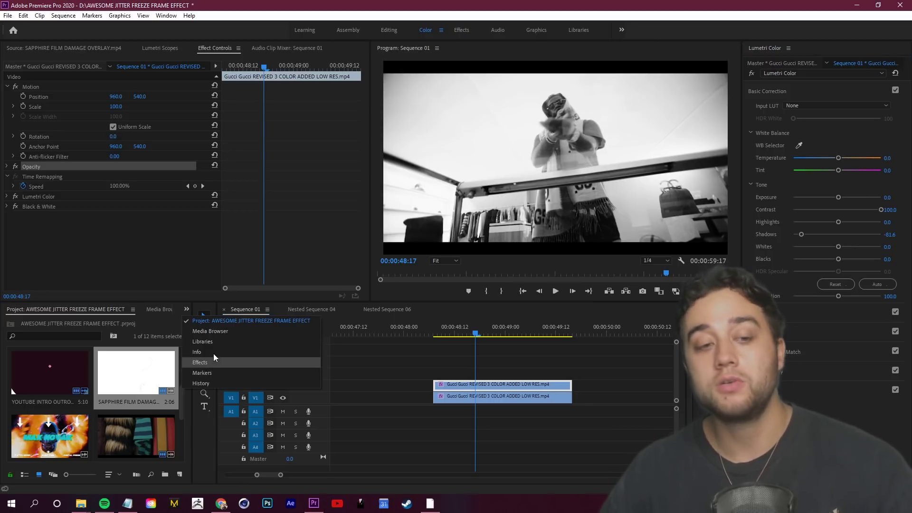
pyautogui.click(205, 361)
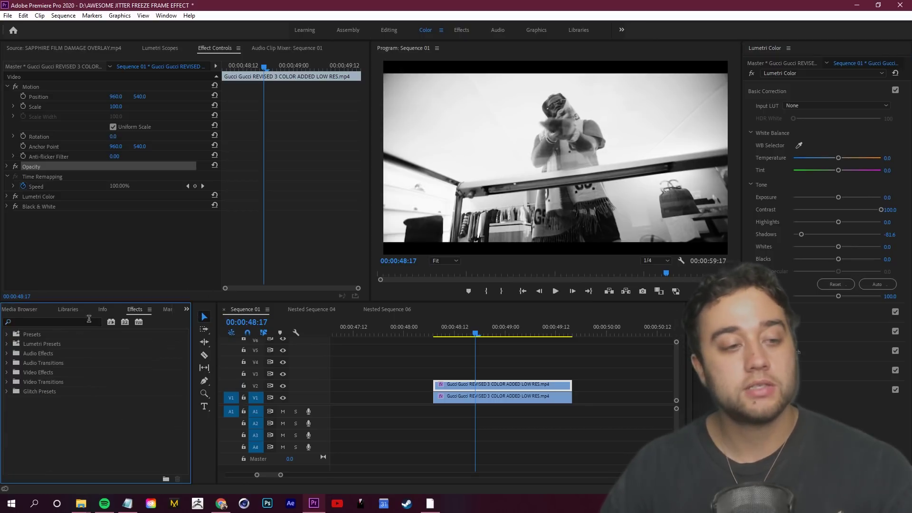
pyautogui.doubleClick(29, 322)
pyautogui.write('black &')
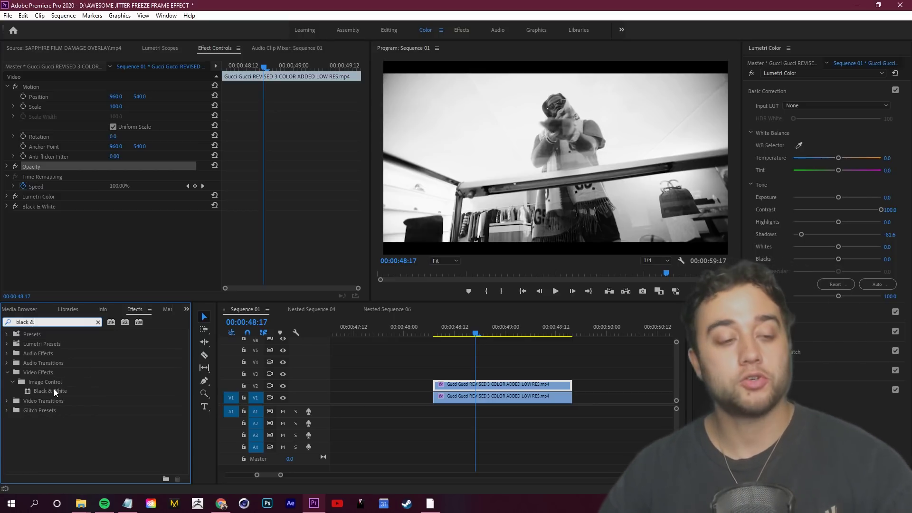
pyautogui.click(577, 366)
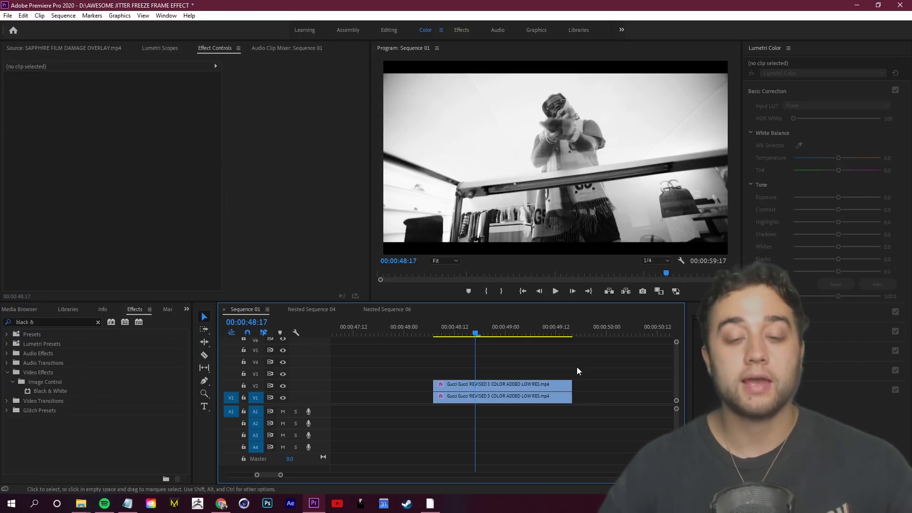
# - Turn off opacity keyframing on the V2 clip and set its blend mode to Screen
pyautogui.click(522, 388)
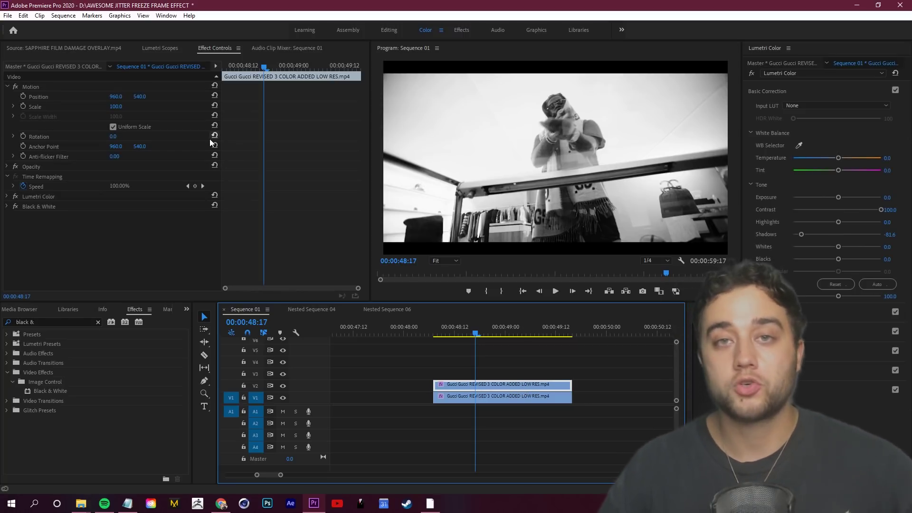
pyautogui.click(7, 166)
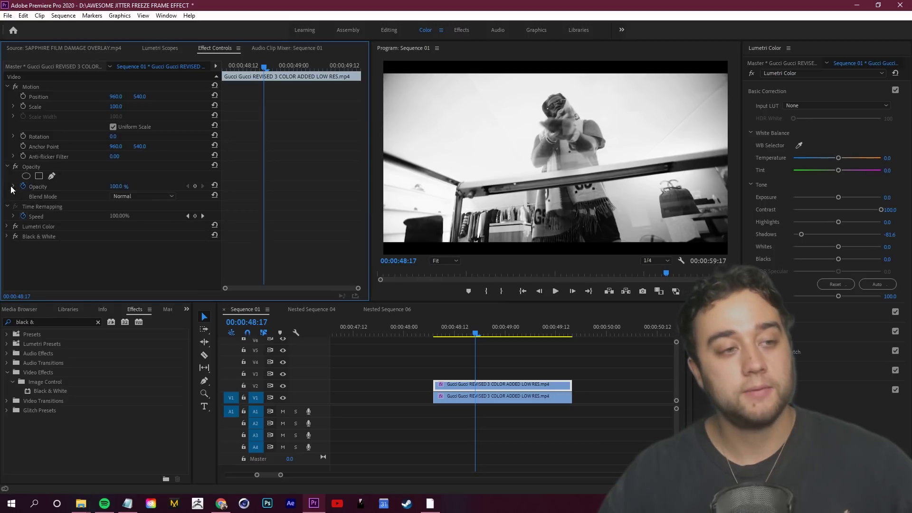
pyautogui.click(24, 187)
pyautogui.click(136, 196)
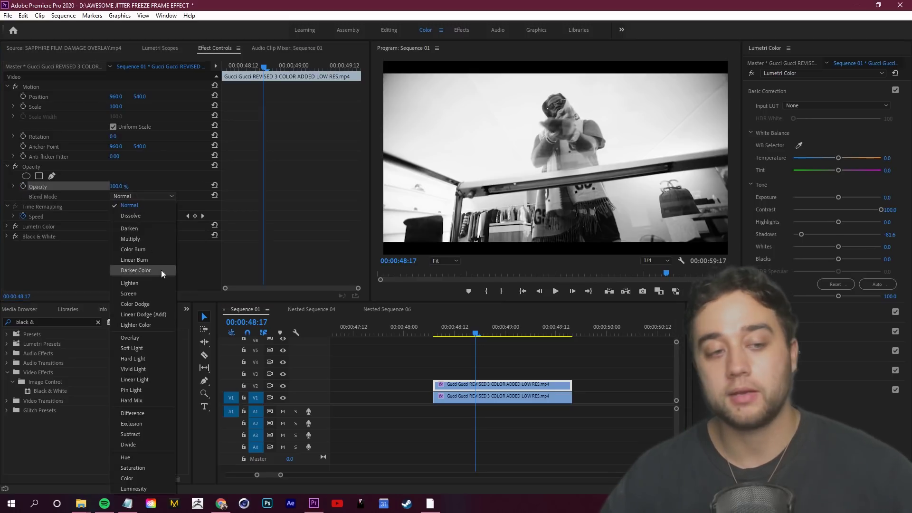
pyautogui.click(164, 298)
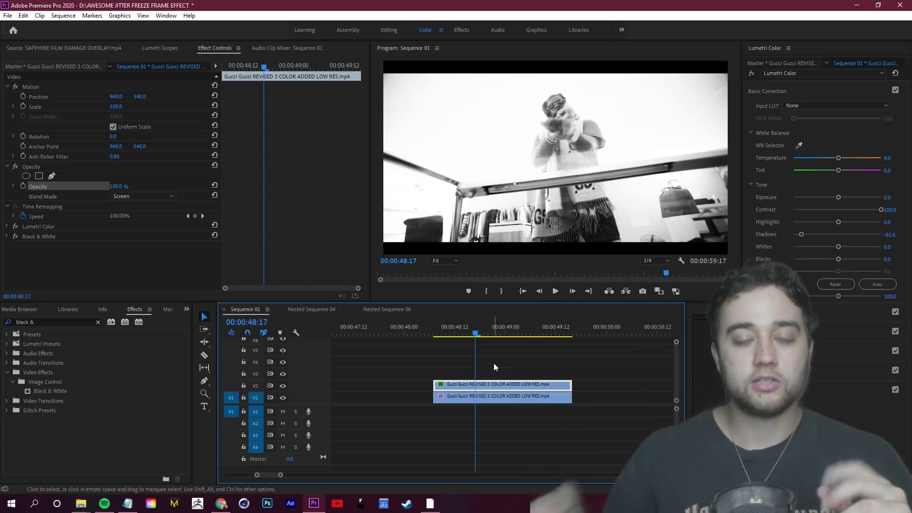
# - Search the effects library for "shake" and find the matching video effects, with the playhead near the clip's start
pyautogui.moveTo(476, 333); pyautogui.dragTo(437, 333)
pyautogui.click(54, 323)
pyautogui.write('shake')
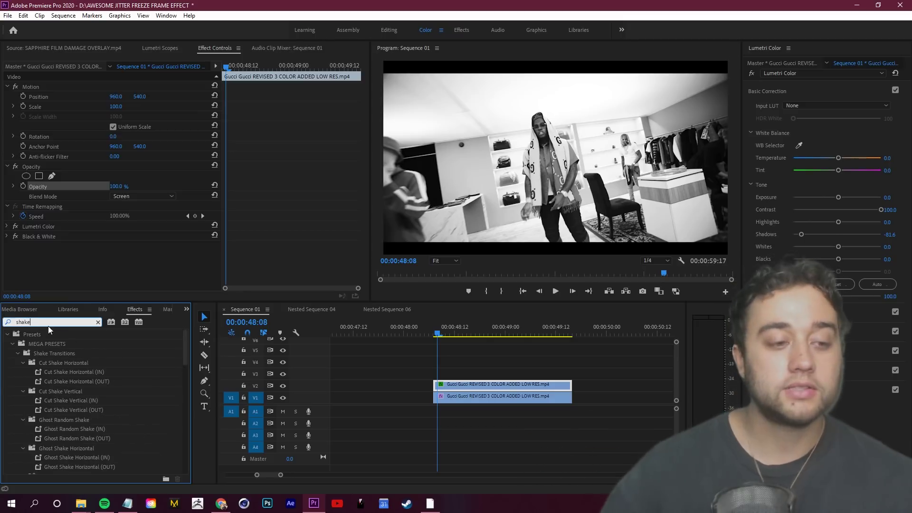
pyautogui.moveTo(185, 359); pyautogui.dragTo(195, 475)
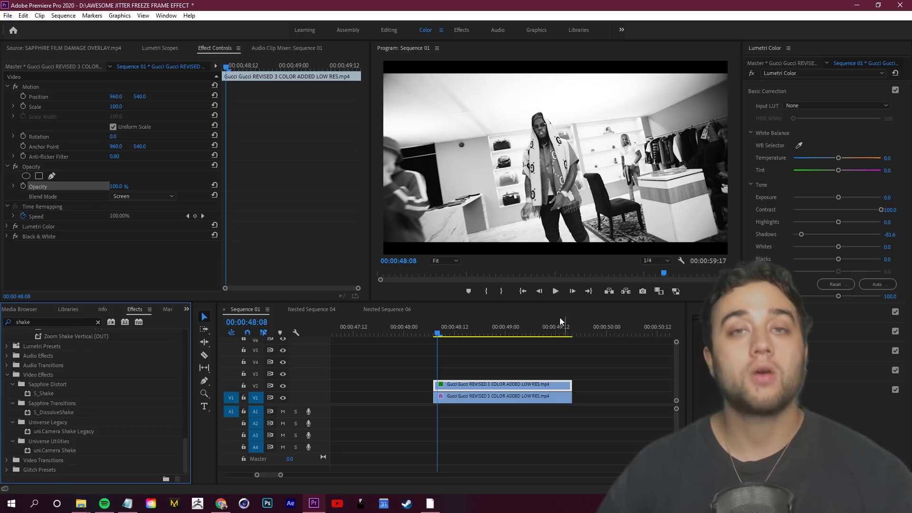
# - Keyframe Position and Scale at the V2 clip's first frame, then set horizontal position 986 and scale 108 one frame on
pyautogui.click(471, 388)
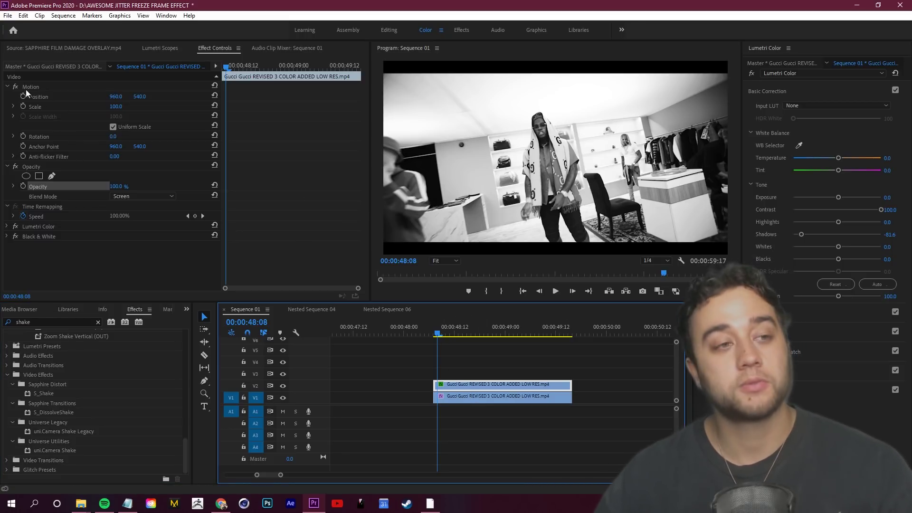
pyautogui.press('Left')
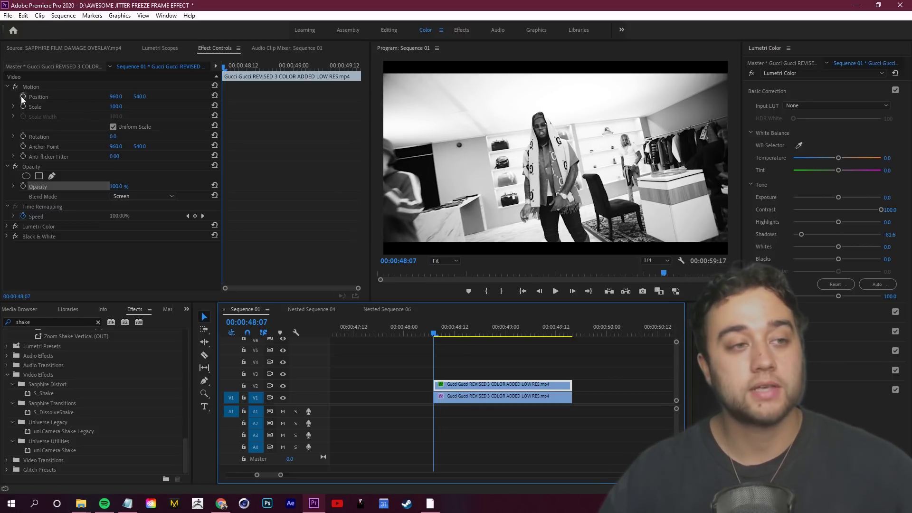
pyautogui.click(22, 97)
pyautogui.click(23, 106)
pyautogui.click(438, 333)
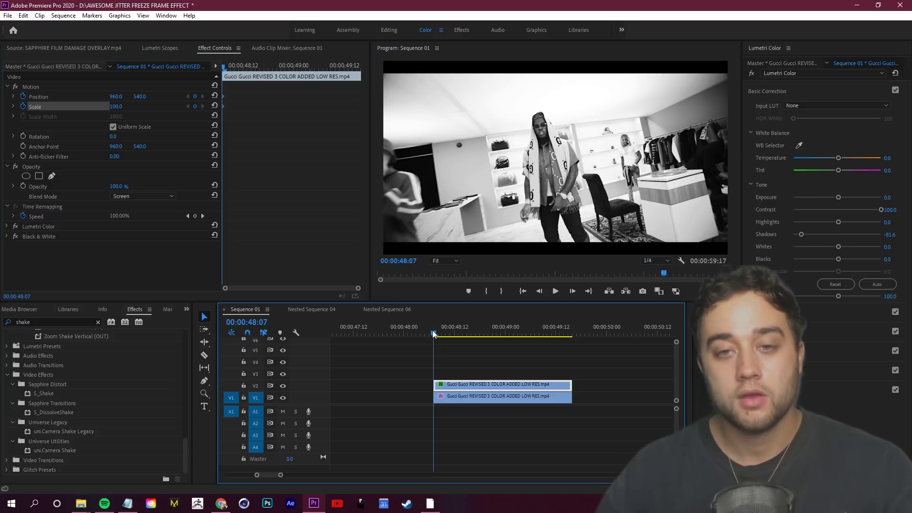
pyautogui.moveTo(117, 96); pyautogui.dragTo(129, 96)
pyautogui.moveTo(122, 106); pyautogui.dragTo(126, 108)
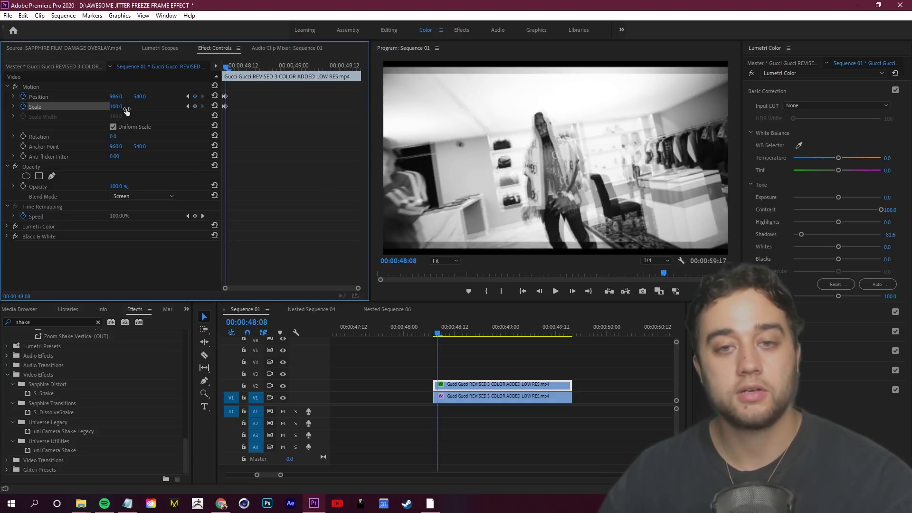
# - Try a manual shake by keyframing alternating horizontal positions on the following frames of the V2 clip, and scrub through it
pyautogui.press('Right')
pyautogui.press('Right')
pyautogui.moveTo(112, 100); pyautogui.dragTo(101, 115)
pyautogui.press('Right')
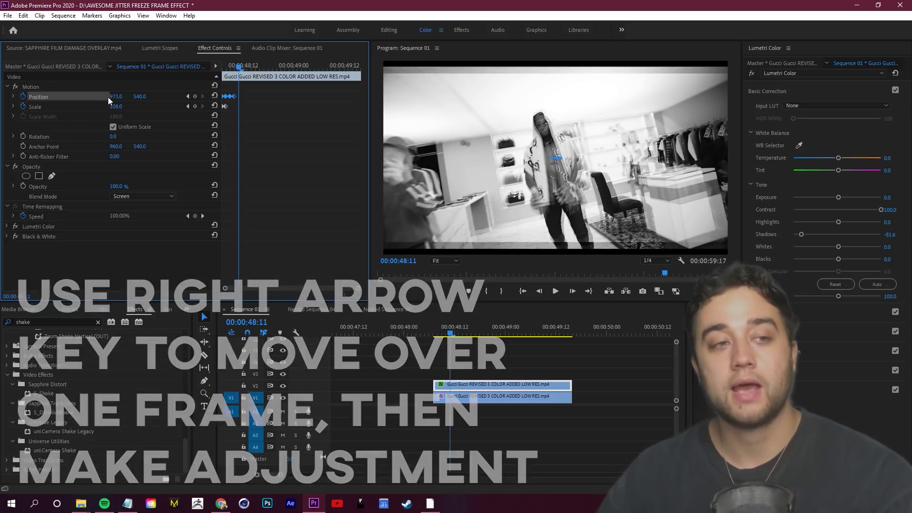
pyautogui.moveTo(108, 97); pyautogui.dragTo(149, 97)
pyautogui.press('Right')
pyautogui.press('Right')
pyautogui.press('Right')
pyautogui.moveTo(465, 332); pyautogui.dragTo(429, 338)
pyautogui.moveTo(429, 338); pyautogui.dragTo(455, 341)
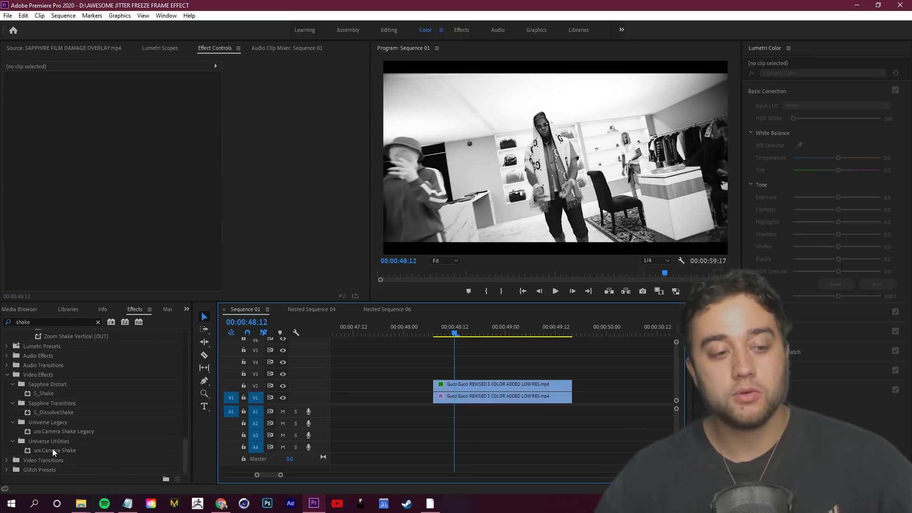
# - Apply uni.Camera Shake to the V2 clip with a master amount of 105% and a frequency of 26
pyautogui.moveTo(54, 451); pyautogui.dragTo(87, 441)
pyautogui.moveTo(505, 385); pyautogui.dragTo(505, 385)
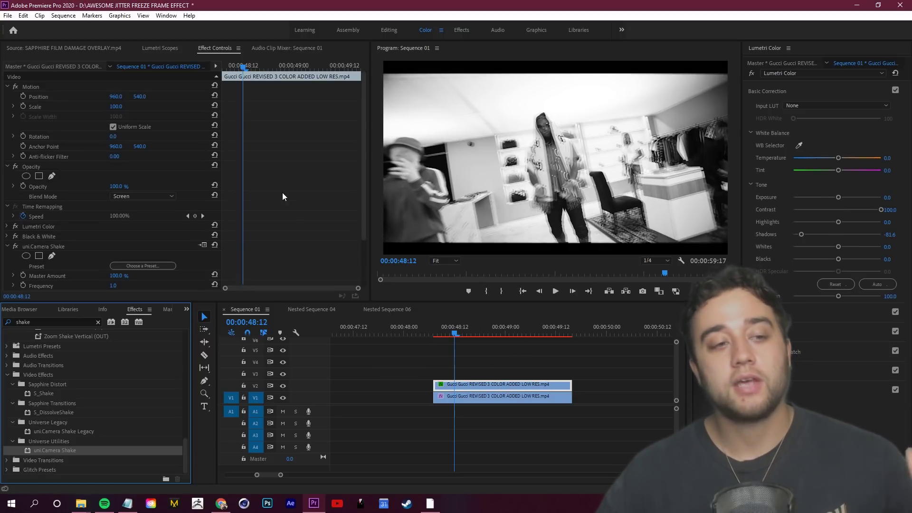
pyautogui.scroll(-3, 109, 244)
pyautogui.click(119, 219)
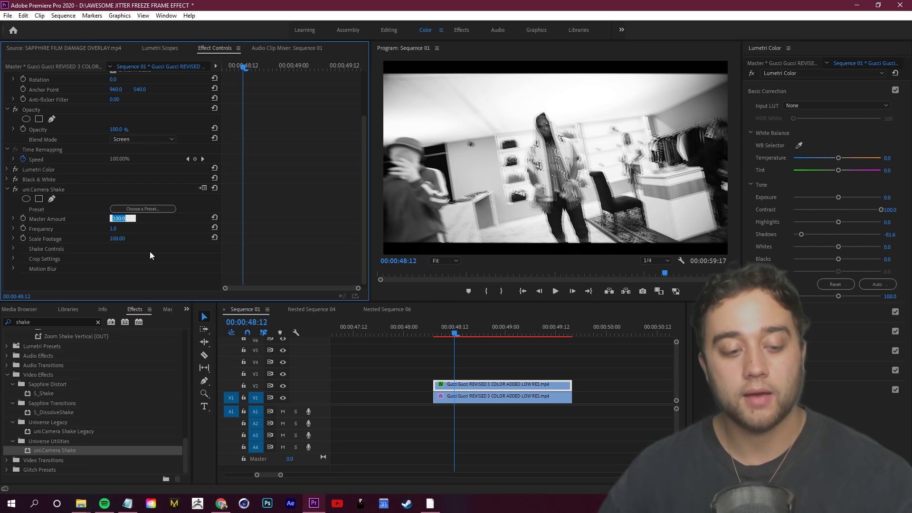
pyautogui.write('35')
pyautogui.press('Return')
pyautogui.click(442, 338)
pyautogui.press('space')
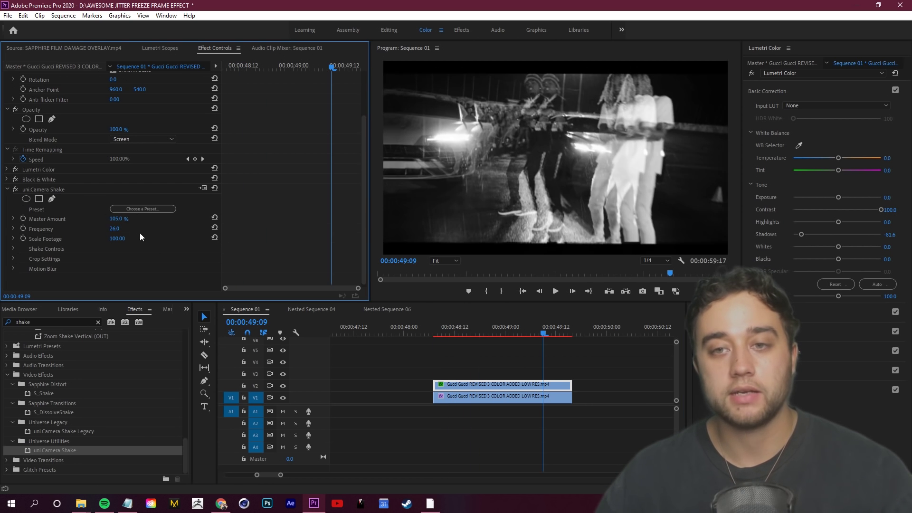
# - Play back the layered clips to review the camera shake
pyautogui.moveTo(537, 327); pyautogui.dragTo(456, 341)
pyautogui.press('space')
pyautogui.press('space')
pyautogui.press('space')
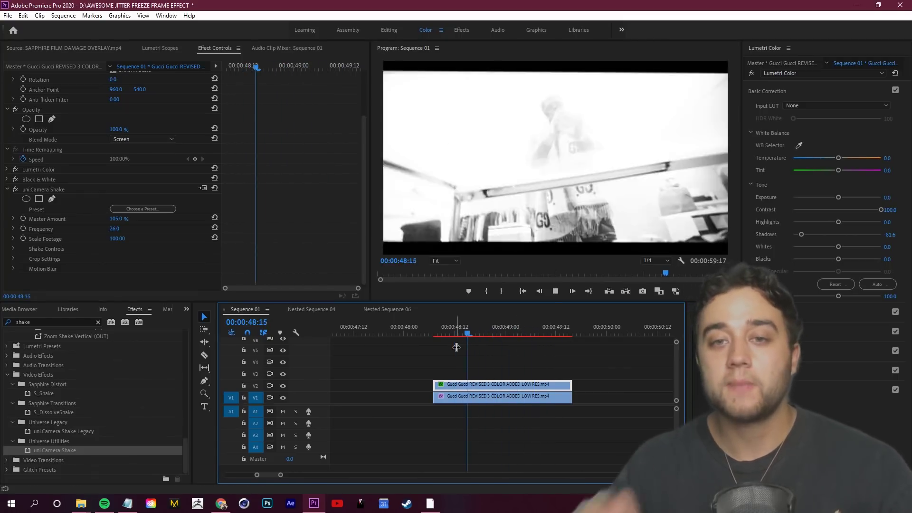
pyautogui.press('space')
# - Change the V2 clip's blend mode to Linear Dodge (Add)
pyautogui.scroll(2, 142, 184)
pyautogui.click(142, 184)
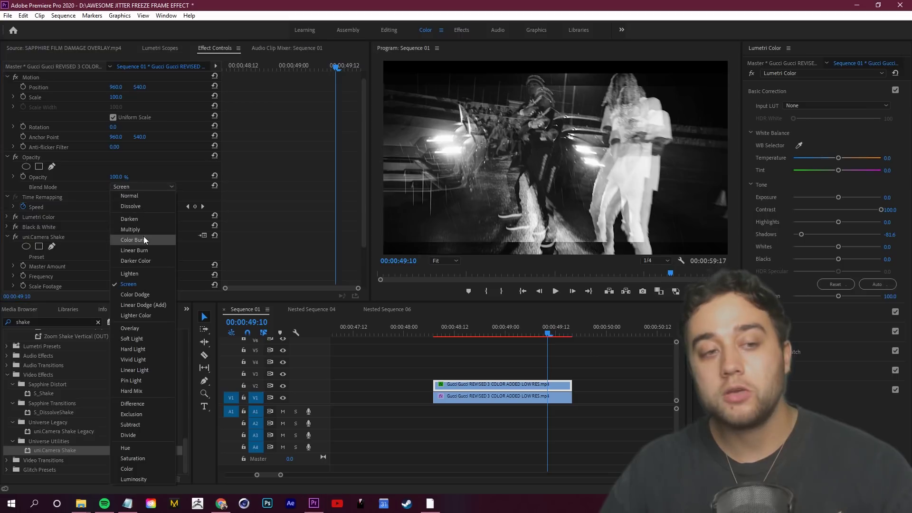
pyautogui.click(142, 304)
# - Replay the layered clips to check the shake with the new blend mode
pyautogui.moveTo(569, 333); pyautogui.dragTo(477, 358)
pyautogui.press('space')
pyautogui.press('space')
pyautogui.moveTo(551, 332); pyautogui.dragTo(451, 347)
pyautogui.press('space')
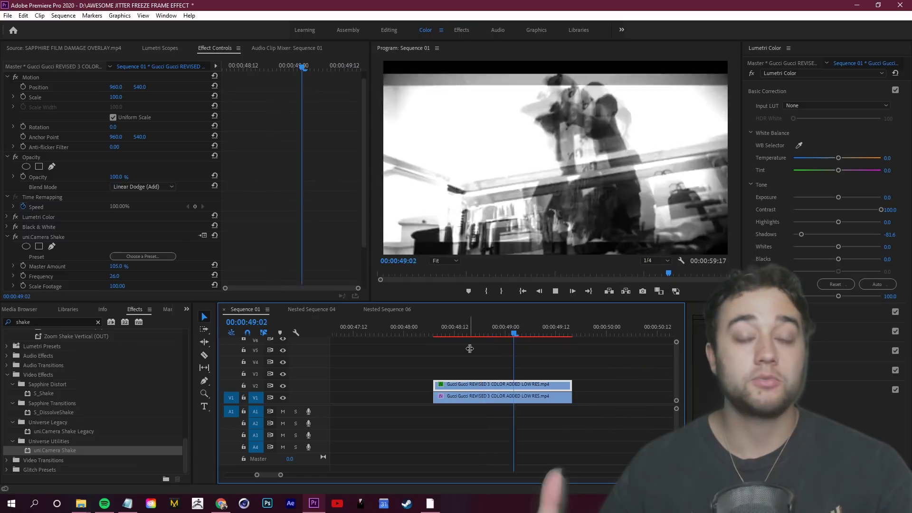
pyautogui.press('space')
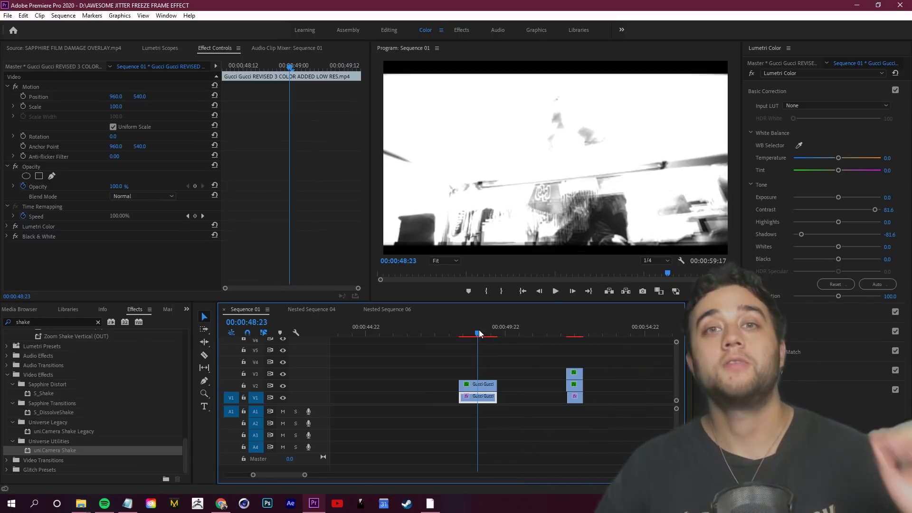
# - Play and step through the three-layer clip stack starting around 00:00:52:04 to examine its overlapping shots
pyautogui.moveTo(476, 332); pyautogui.dragTo(566, 334)
pyautogui.scroll(-2, 554, 370)
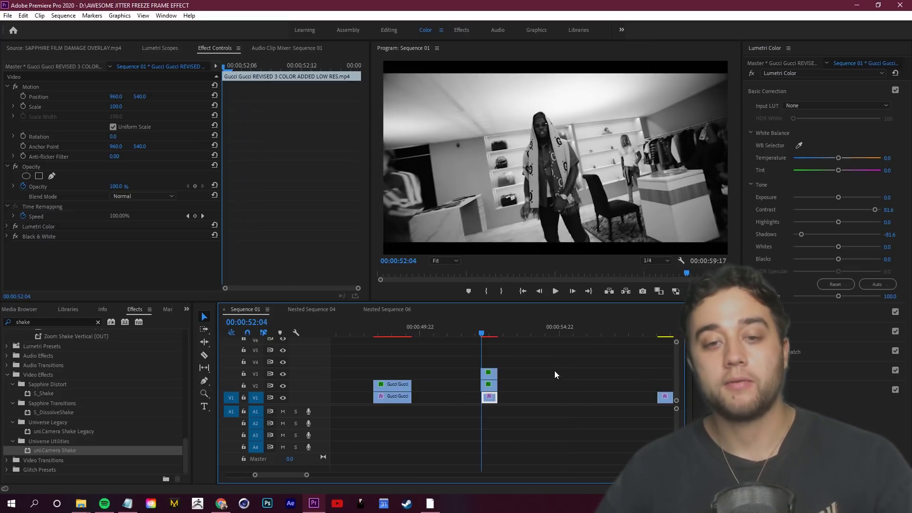
pyautogui.press('Left')
pyautogui.press('Left')
pyautogui.press('Left')
pyautogui.press('Left')
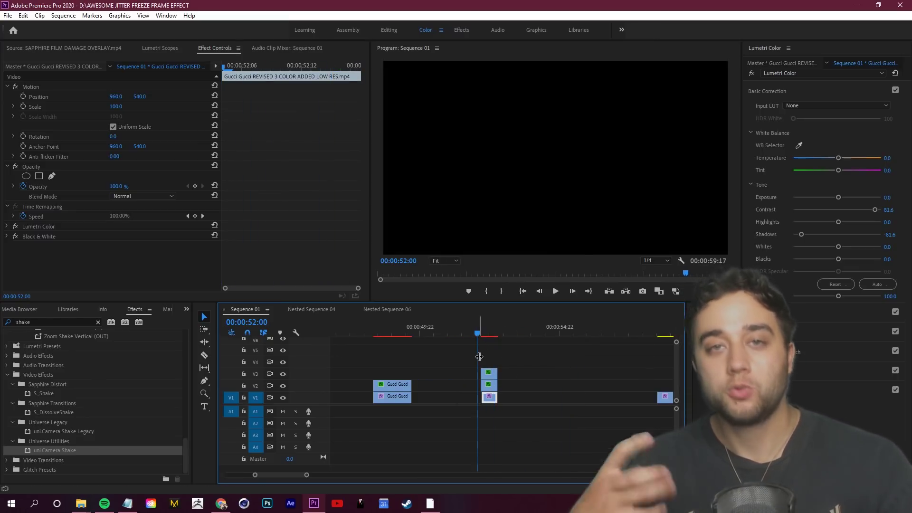
pyautogui.press('space')
pyautogui.press('space')
pyautogui.moveTo(493, 334); pyautogui.dragTo(472, 342)
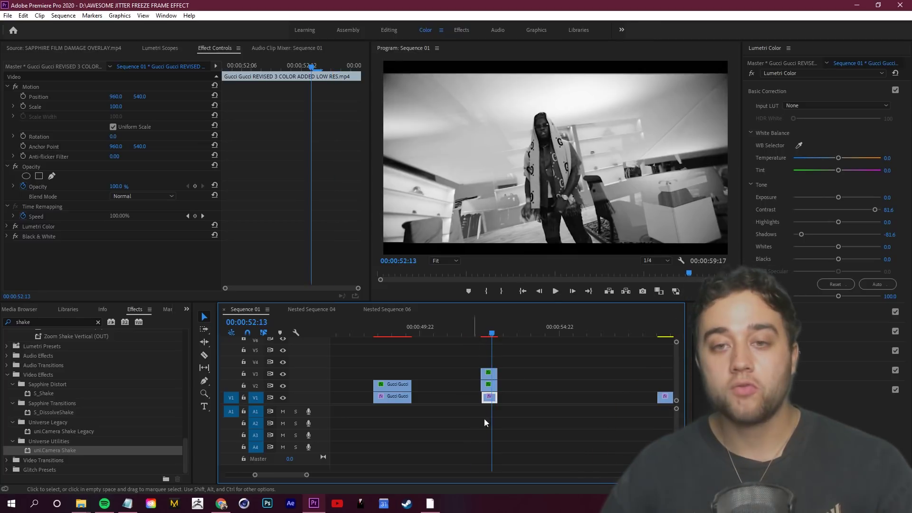
pyautogui.press('Right')
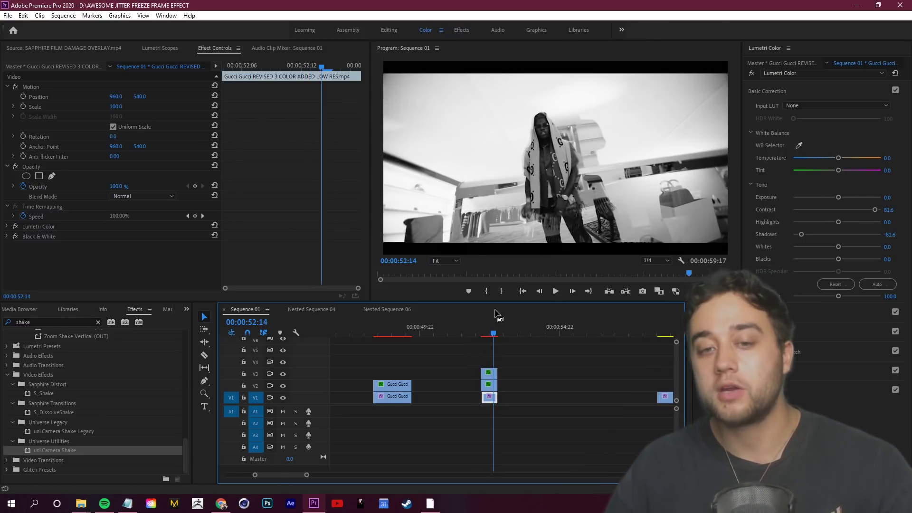
pyautogui.moveTo(489, 332)
pyautogui.mouseDown()
pyautogui.moveTo(500, 345)
pyautogui.moveTo(475, 333)
pyautogui.moveTo(485, 335)
pyautogui.mouseUp()
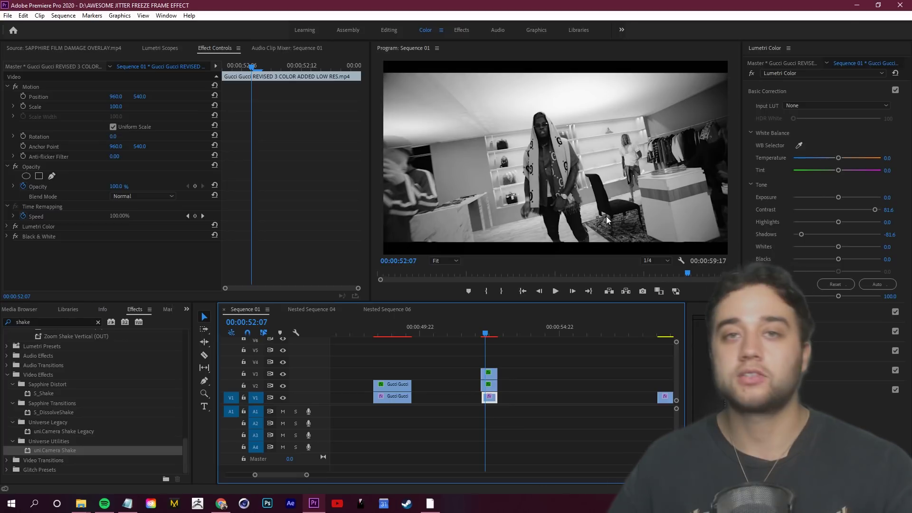
# - Duplicate the V1 clip of the three-layer stack at 00:00:52 to an empty spot farther along V1, near 00:00:55
pyautogui.press('-')
pyautogui.click(602, 336)
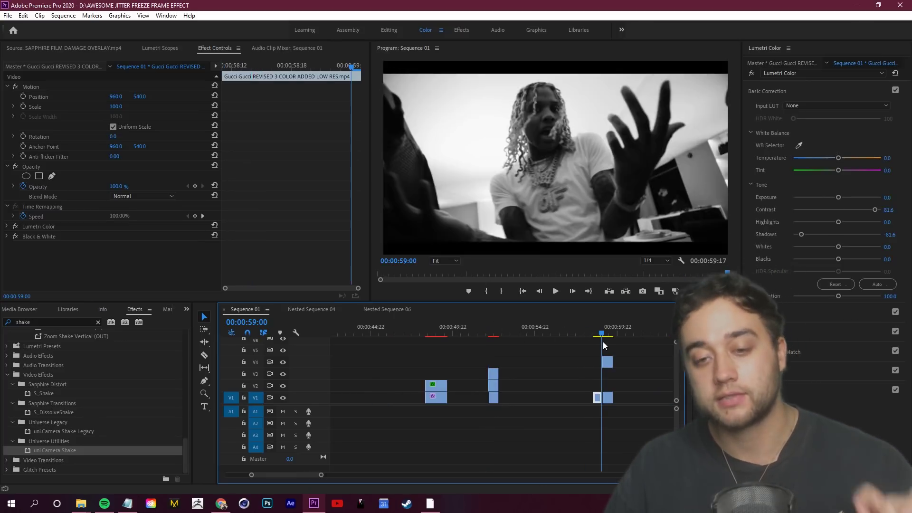
pyautogui.moveTo(609, 343); pyautogui.dragTo(489, 367)
pyautogui.click(510, 411)
pyautogui.keyDown('alt'); pyautogui.moveTo(494, 400); pyautogui.dragTo(540, 398); pyautogui.keyUp('alt')
pyautogui.click(524, 334)
pyautogui.press('=')
pyautogui.press('=')
pyautogui.click(570, 336)
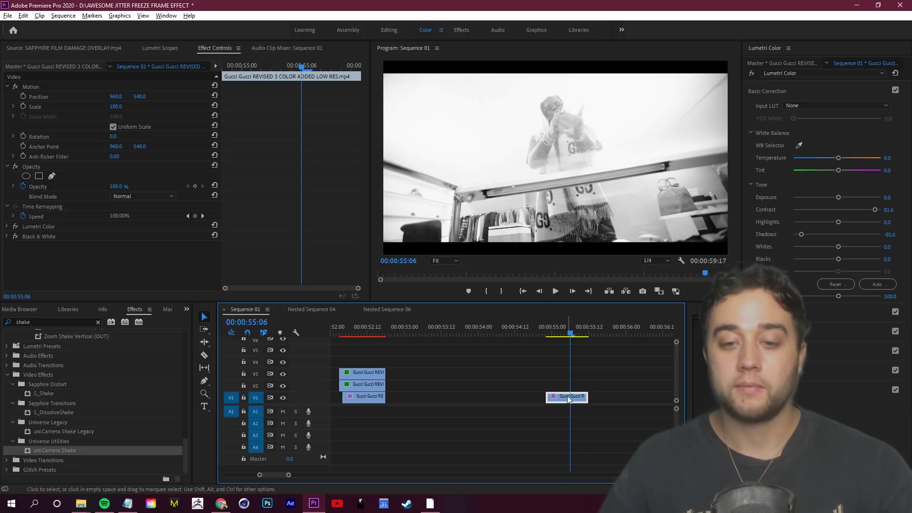
# - Duplicate the new V1 clip onto V2 directly above the original
pyautogui.keyDown('alt'); pyautogui.moveTo(568, 398); pyautogui.dragTo(571, 385); pyautogui.keyUp('alt')
pyautogui.scroll(-2, 513, 397)
pyautogui.scroll(2, 468, 397)
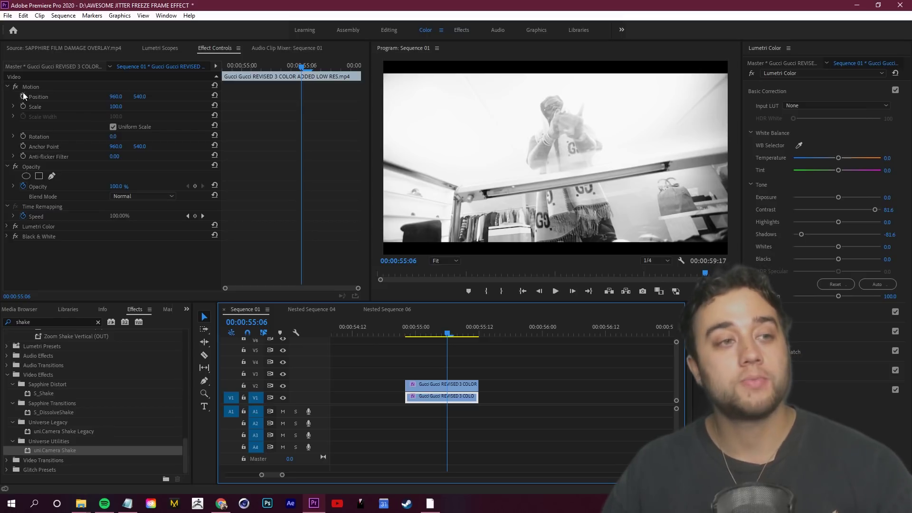
# - Apply uni.Camera Shake to the V2 copy with a Master Amount of 35% and a Frequency of 3
pyautogui.click(54, 449)
pyautogui.write('jal')
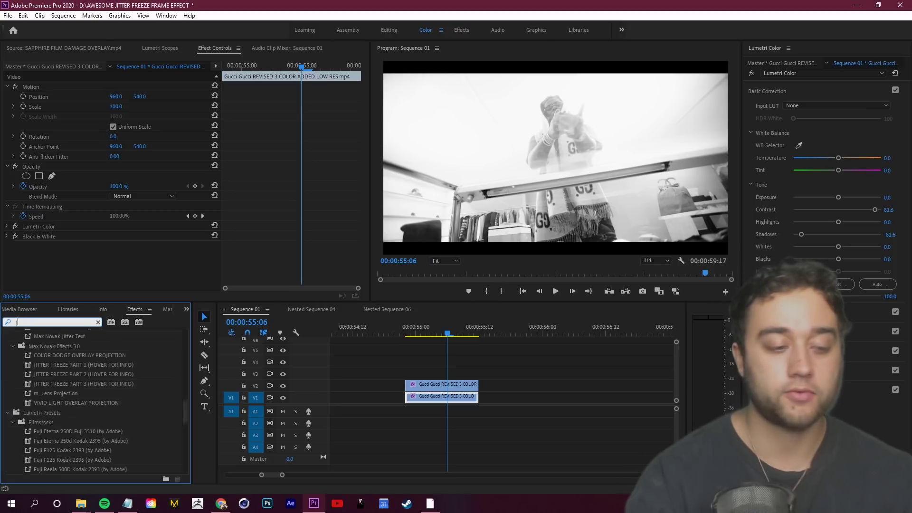
pyautogui.write('ra sha')
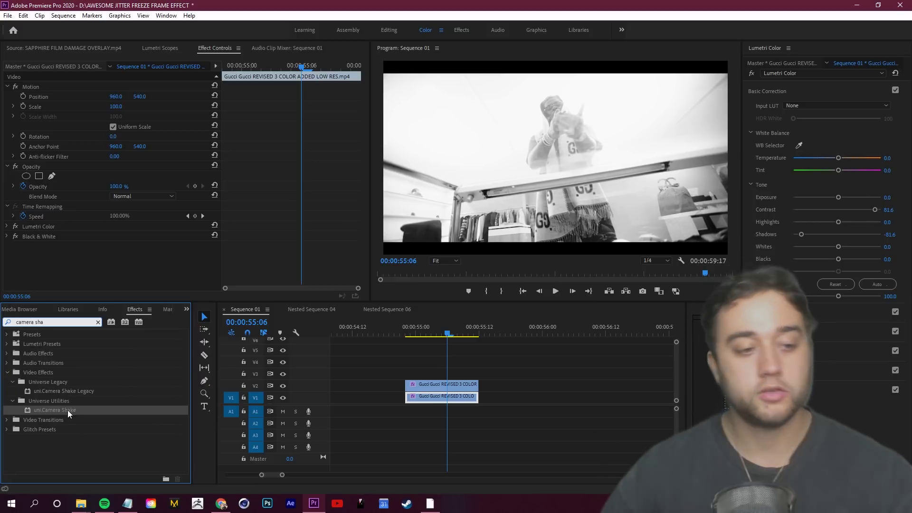
pyautogui.moveTo(67, 409); pyautogui.dragTo(384, 351)
pyautogui.moveTo(431, 387); pyautogui.dragTo(431, 386)
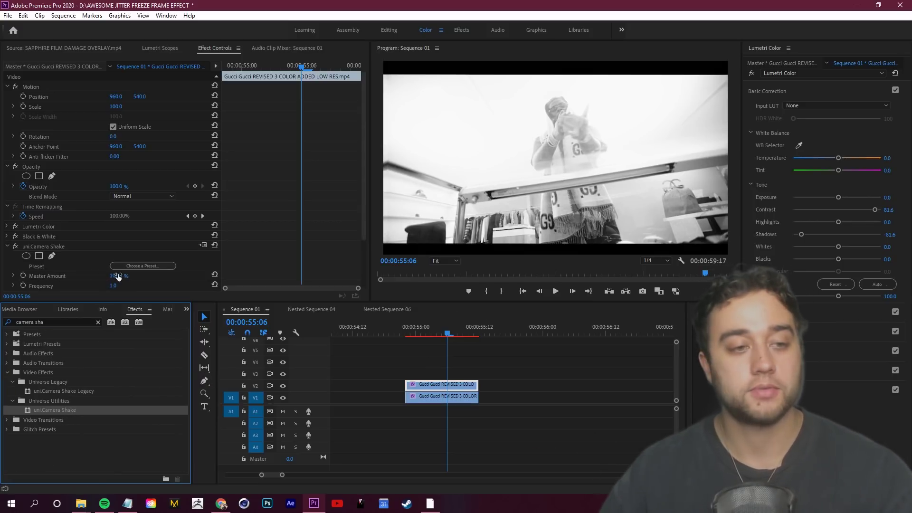
pyautogui.moveTo(117, 277); pyautogui.dragTo(127, 283)
pyautogui.write('3')
pyautogui.press('Return')
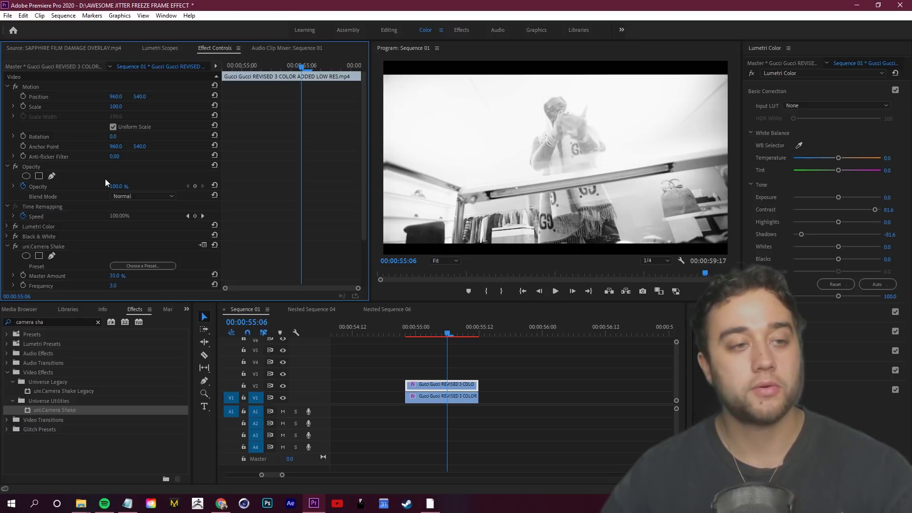
# - Try the Screen blend mode on the V2 copy and settle on Lighten
pyautogui.click(146, 195)
pyautogui.click(153, 298)
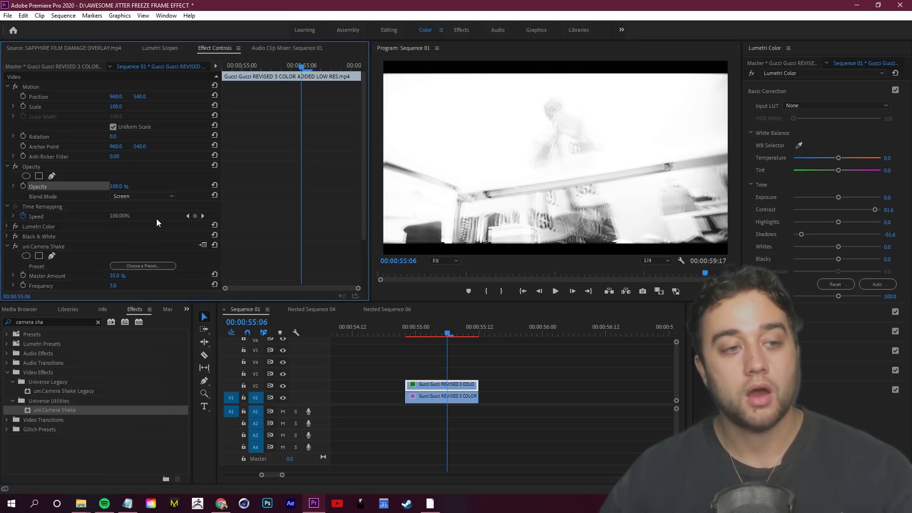
pyautogui.click(150, 207)
pyautogui.click(150, 197)
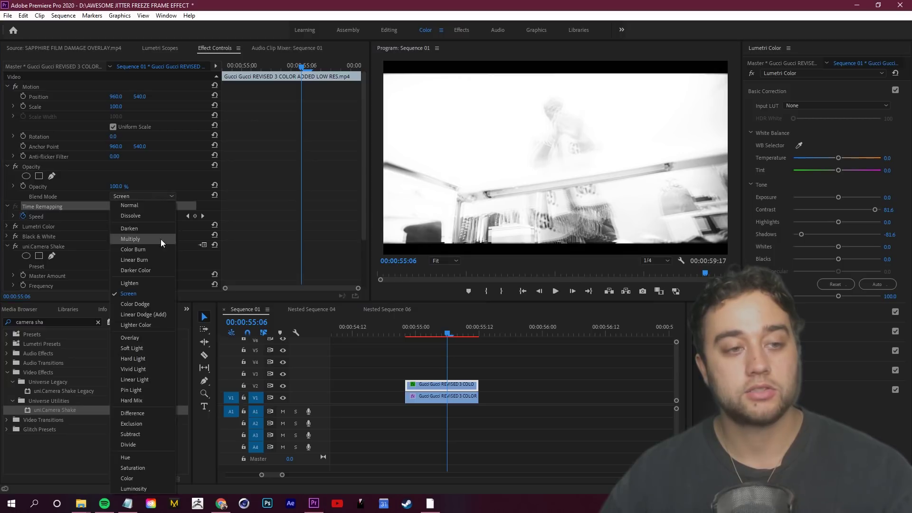
pyautogui.click(148, 286)
# - Step through the two-layer stack from 00:00:55:00 to 00:00:55:04, including an enlarged preview, to examine the overlapping images
pyautogui.click(434, 335)
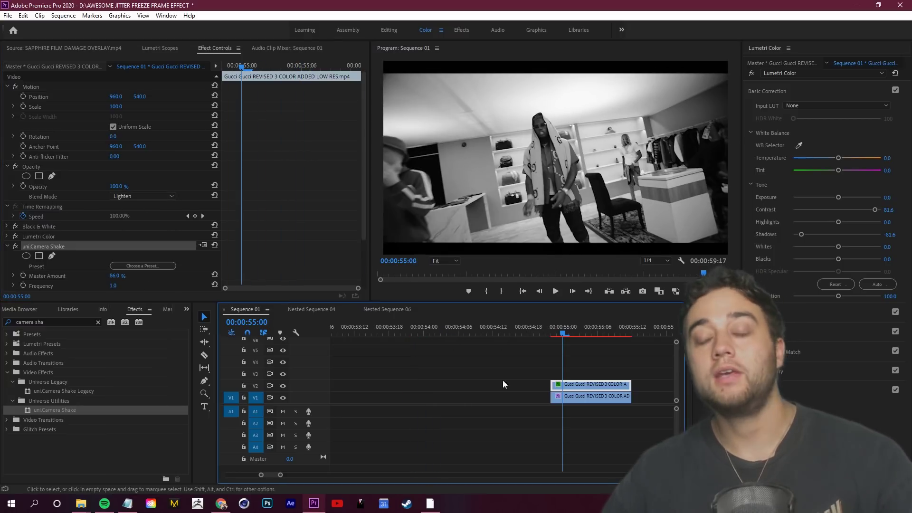
pyautogui.click(620, 129)
pyautogui.press('Right')
pyautogui.press('Right')
pyautogui.press('Right')
pyautogui.press('Right')
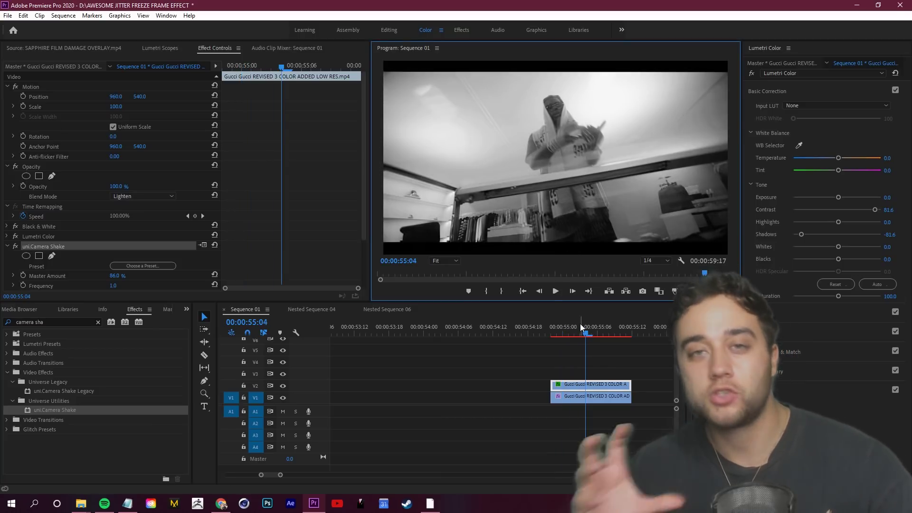
pyautogui.press('`')
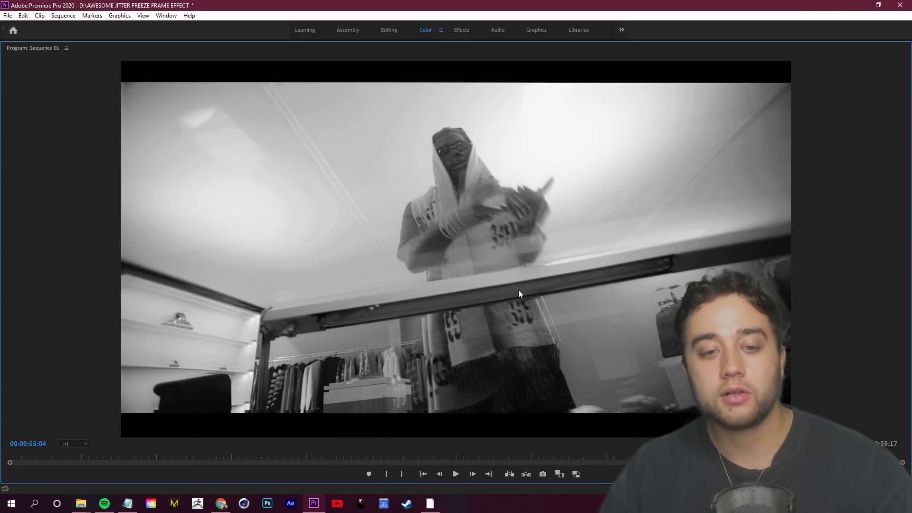
pyautogui.press('`')
# - Shift the V1 clip two frames later than the V2 clip and scrub across the offset start
pyautogui.moveTo(586, 333); pyautogui.dragTo(567, 341)
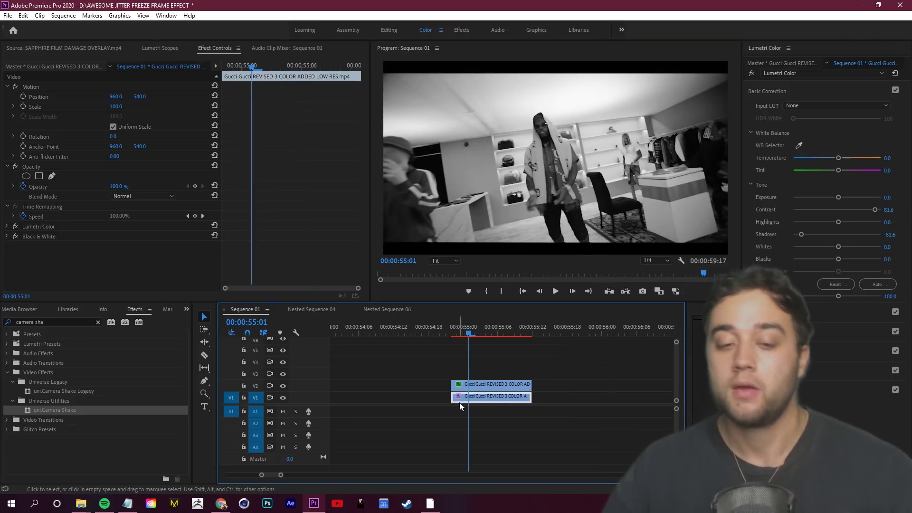
pyautogui.moveTo(469, 399); pyautogui.dragTo(481, 399)
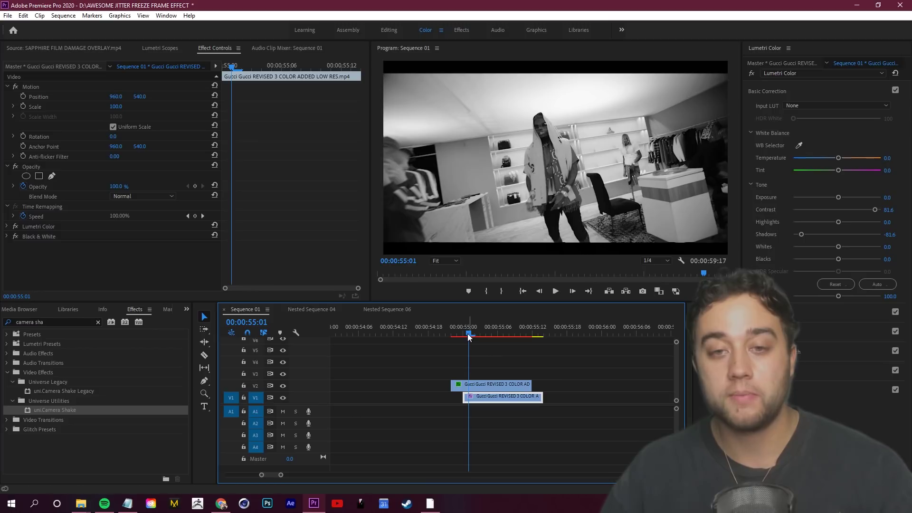
pyautogui.click(477, 332)
pyautogui.moveTo(477, 332); pyautogui.dragTo(459, 351)
# - Step frame by frame through the earlier three-layer stack around 00:00:52:03 in an enlarged preview to examine its jitter
pyautogui.press('-')
pyautogui.press('-')
pyautogui.press('-')
pyautogui.click(467, 173)
pyautogui.press('`')
pyautogui.press('Left')
pyautogui.press('Left')
pyautogui.press('Left')
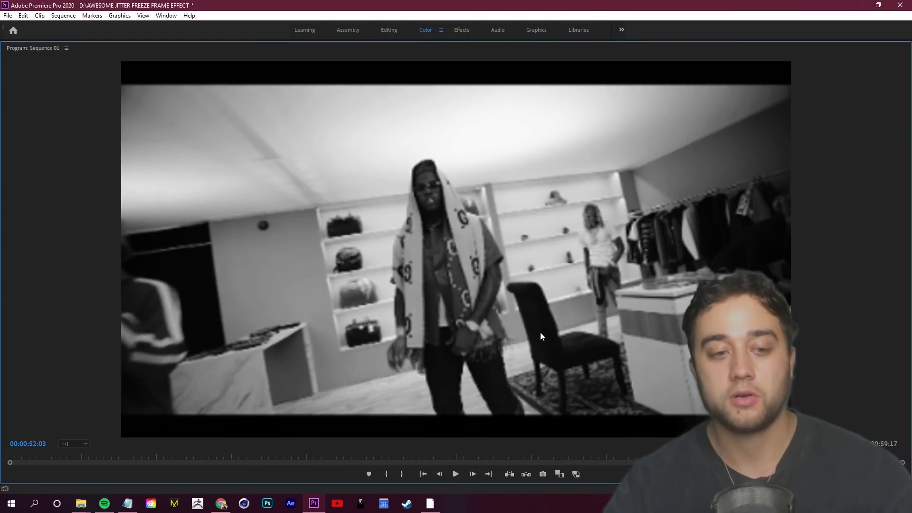
pyautogui.press('Right')
pyautogui.press('Right')
pyautogui.press('Right')
pyautogui.press('Right')
pyautogui.press('Right')
pyautogui.press('Right')
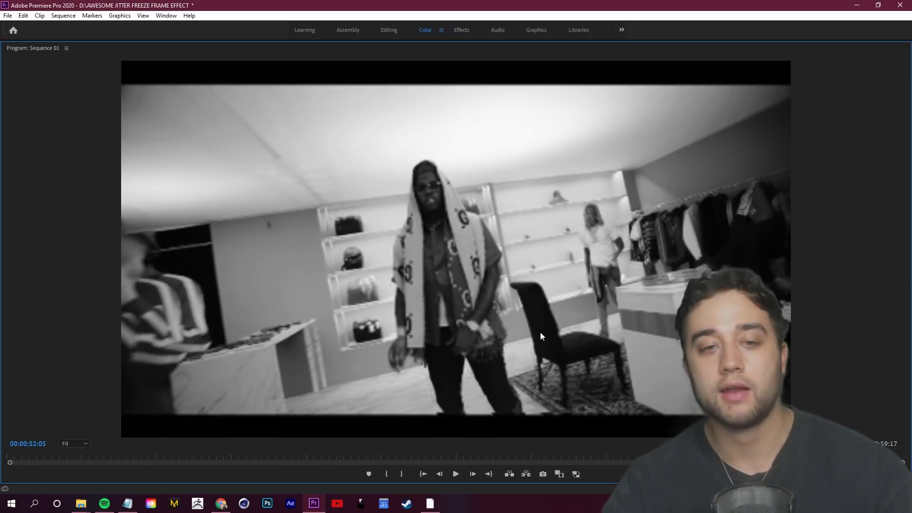
pyautogui.press('`')
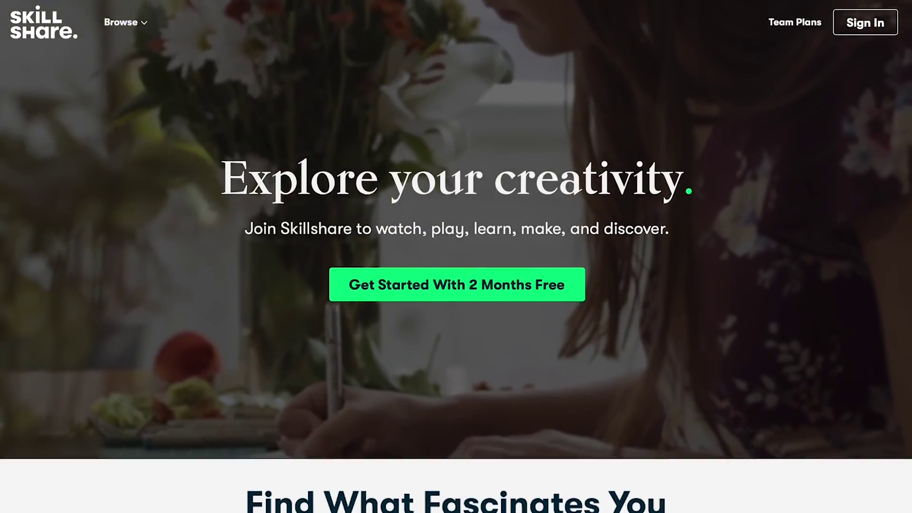
# - Browse Skillshare's home page, the botanical illustration class with its reviews, and the recommended After Effects and Cinema 4D classes
pyautogui.scroll(-6, 456, 257)
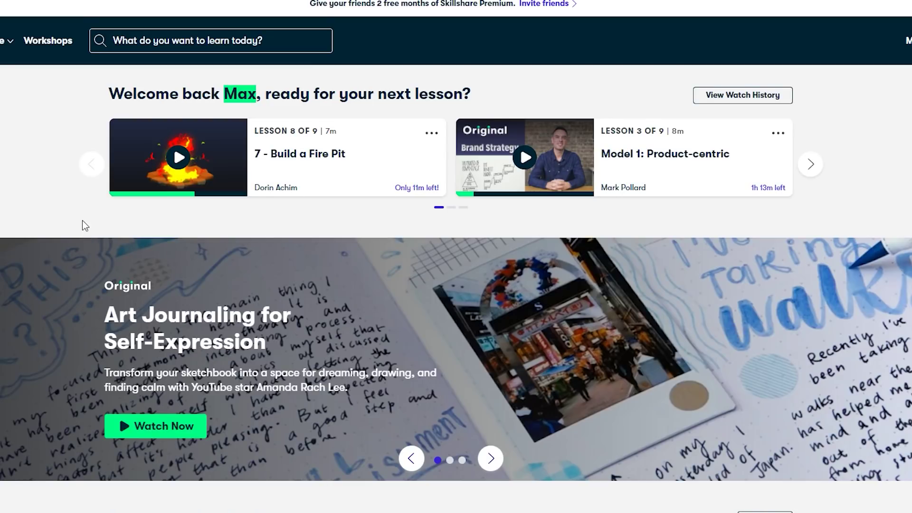
pyautogui.scroll(-6, 84, 223)
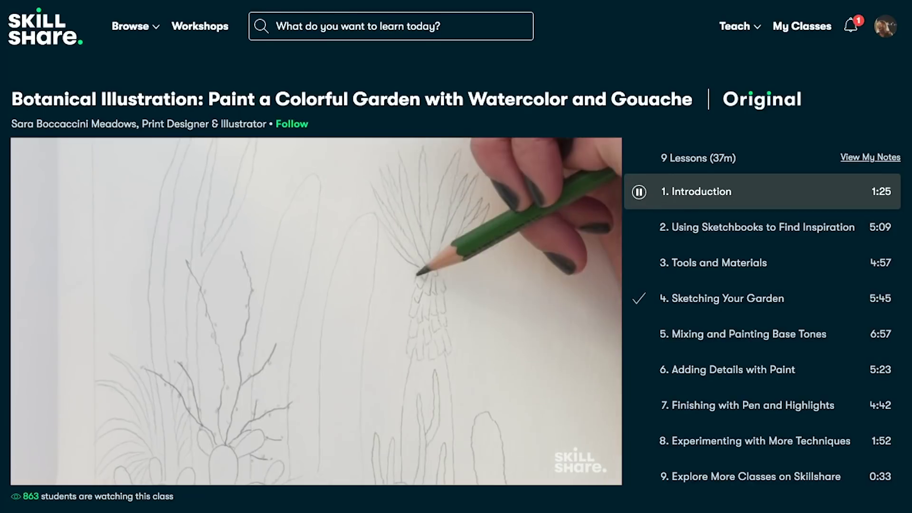
pyautogui.scroll(-7, 456, 257)
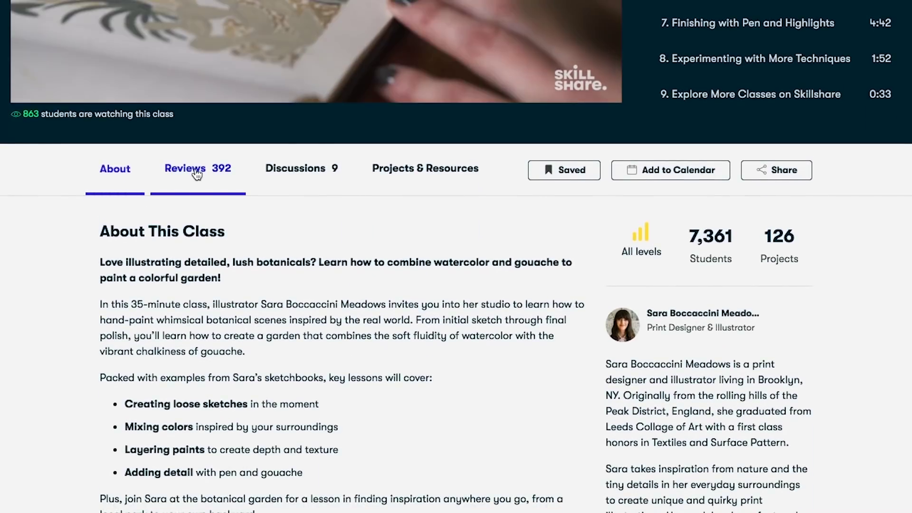
pyautogui.click(195, 170)
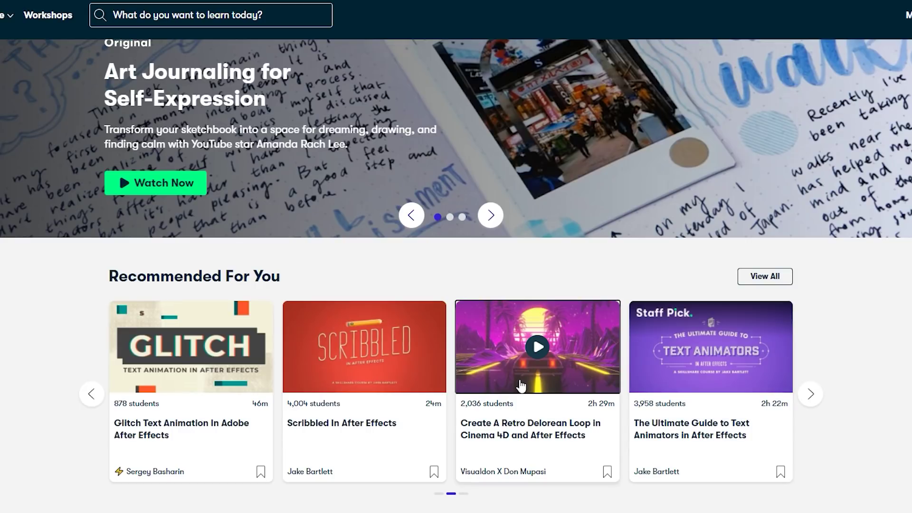
pyautogui.click(521, 386)
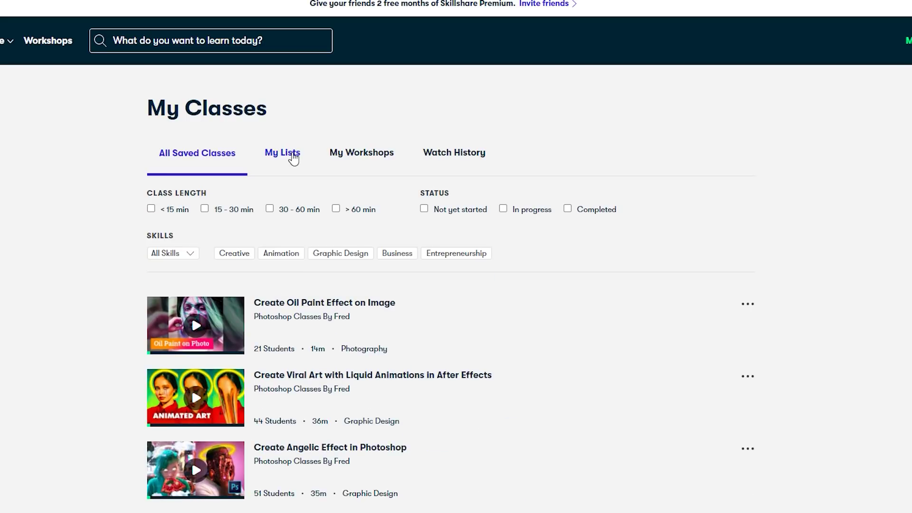
# - Look through the personal lists in My Classes and skip ahead in the intro of Blender 3D: Your First 3D Character
pyautogui.click(293, 158)
pyautogui.scroll(-1, 80, 197)
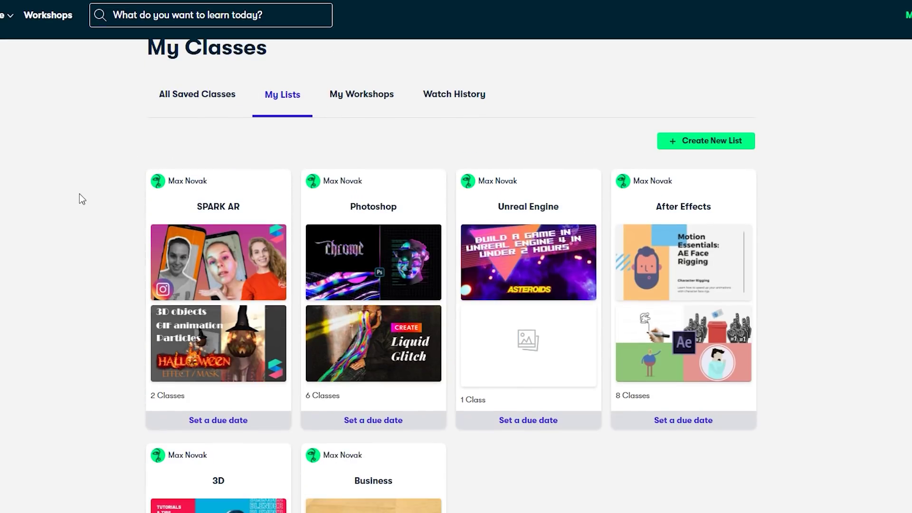
pyautogui.scroll(-3, 211, 214)
pyautogui.scroll(-1, 214, 215)
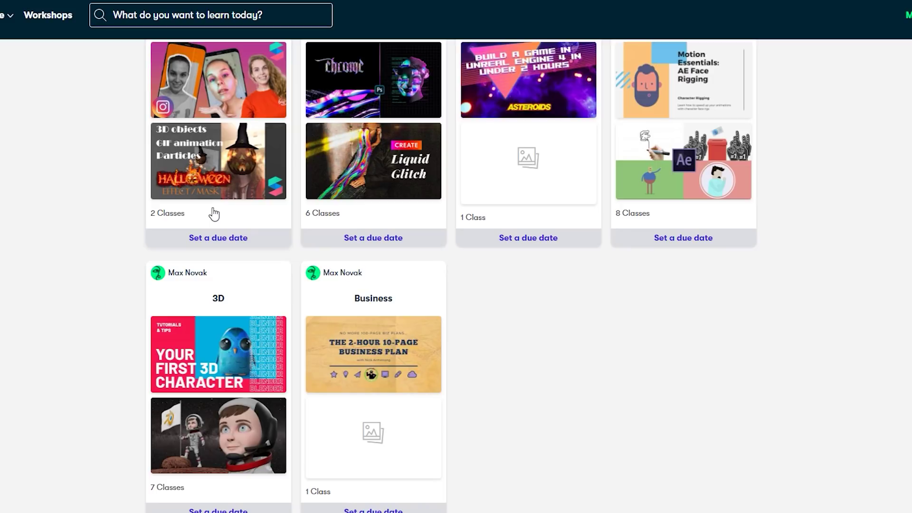
pyautogui.scroll(3, 214, 214)
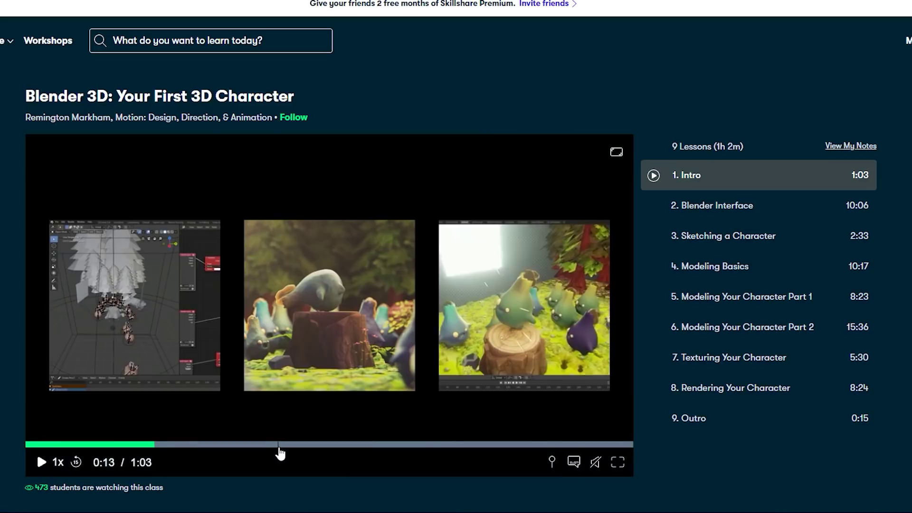
pyautogui.click(278, 452)
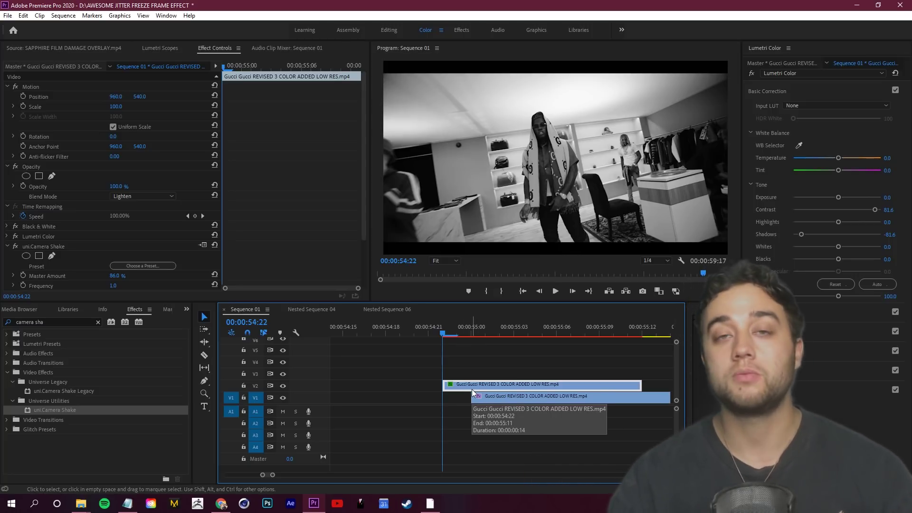
# - Back in Premiere Pro, cut the V2 clip one frame in at 00:00:54:23 and duplicate the one-frame piece onto V3
pyautogui.press('Right')
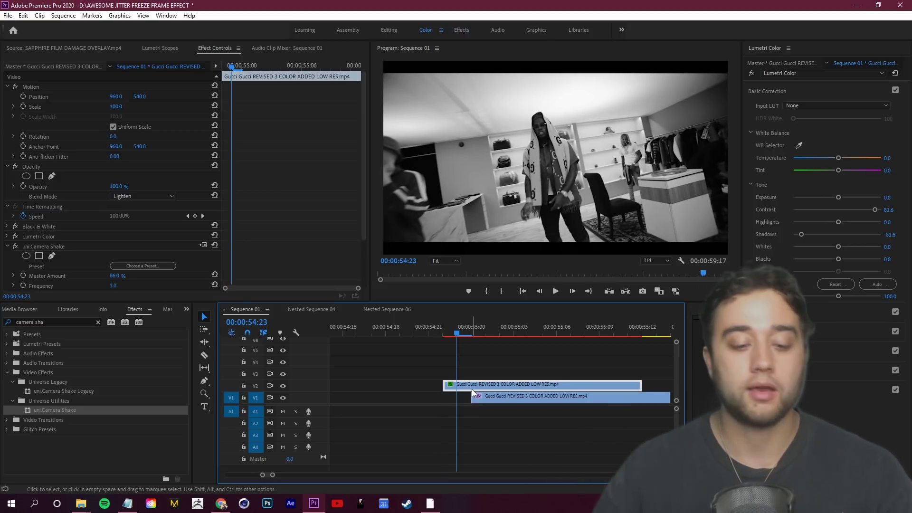
pyautogui.hotkey('ctrl', 'k')
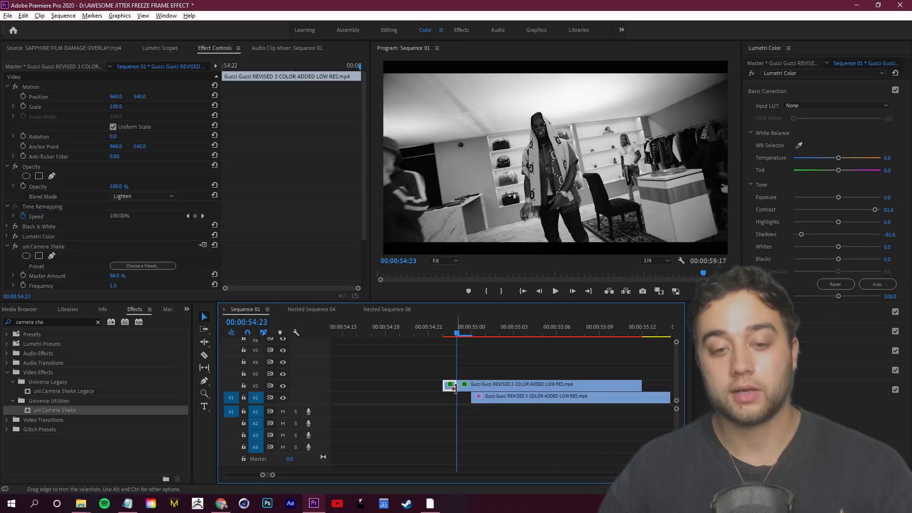
pyautogui.moveTo(455, 388); pyautogui.dragTo(452, 378)
pyautogui.click(452, 377)
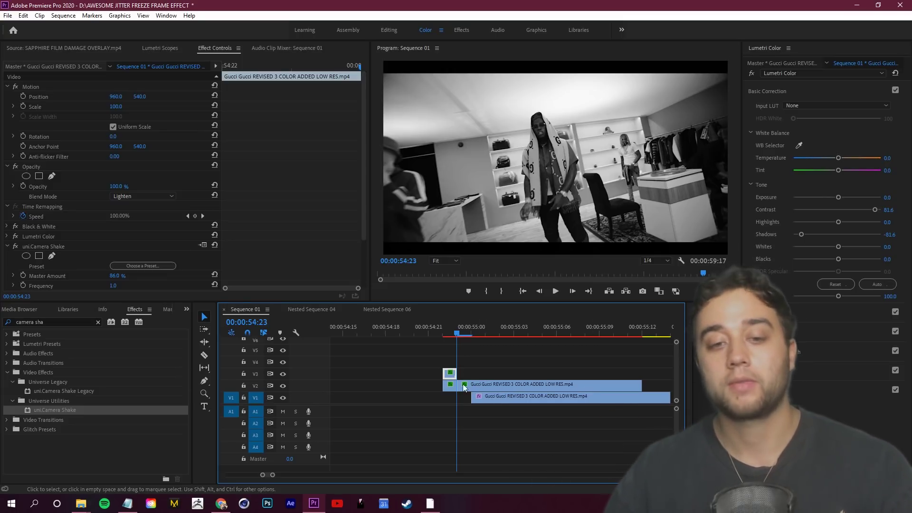
# - Set the one-frame V3 piece's blend mode to Normal and remove its uni.Camera Shake effect
pyautogui.click(124, 196)
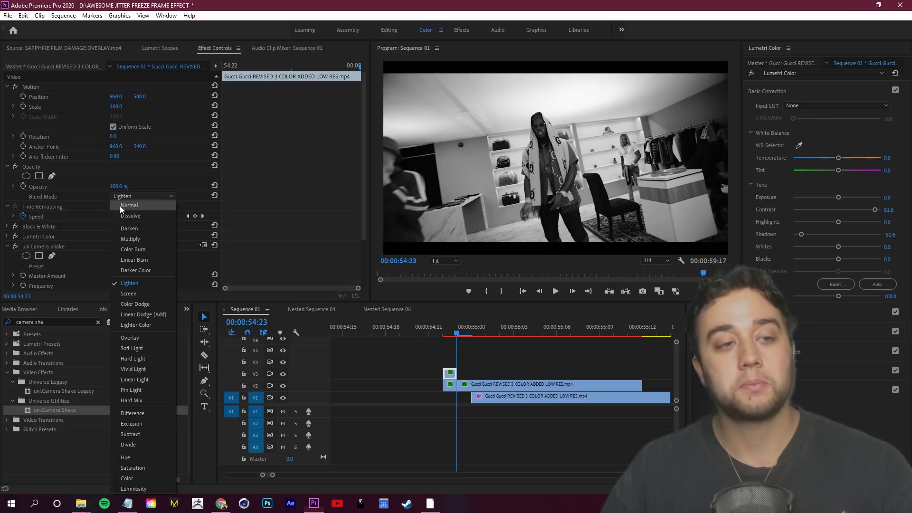
pyautogui.click(128, 207)
pyautogui.click(50, 246)
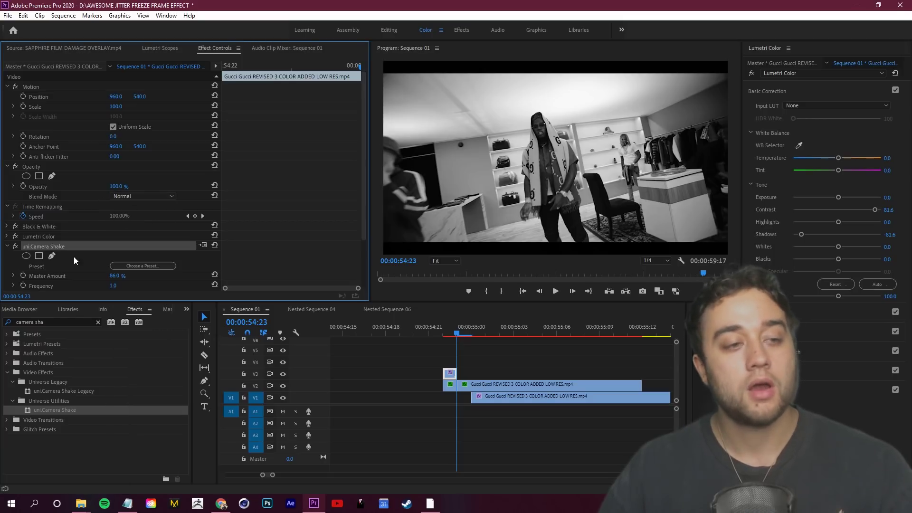
pyautogui.press('Delete')
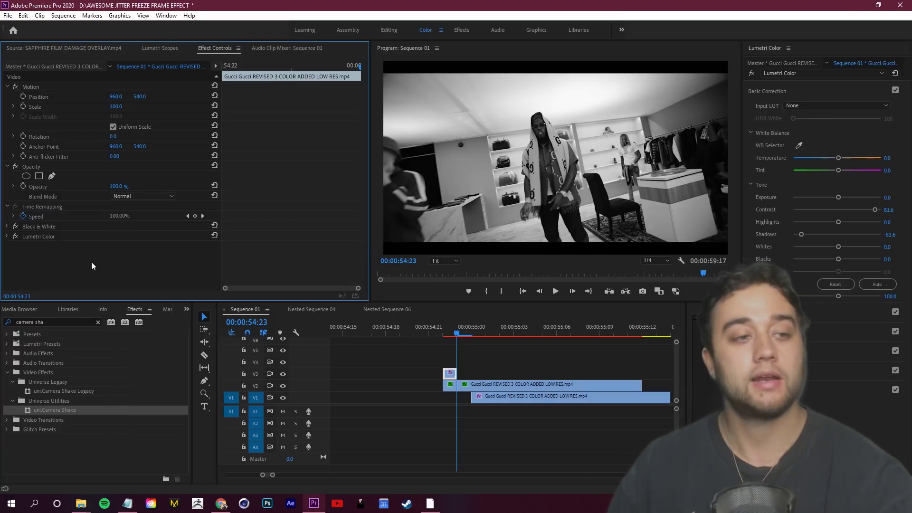
# - Return to 00:00:54:22 and inspect the start of the stack with the one-frame V3 piece
pyautogui.moveTo(457, 336); pyautogui.dragTo(442, 335)
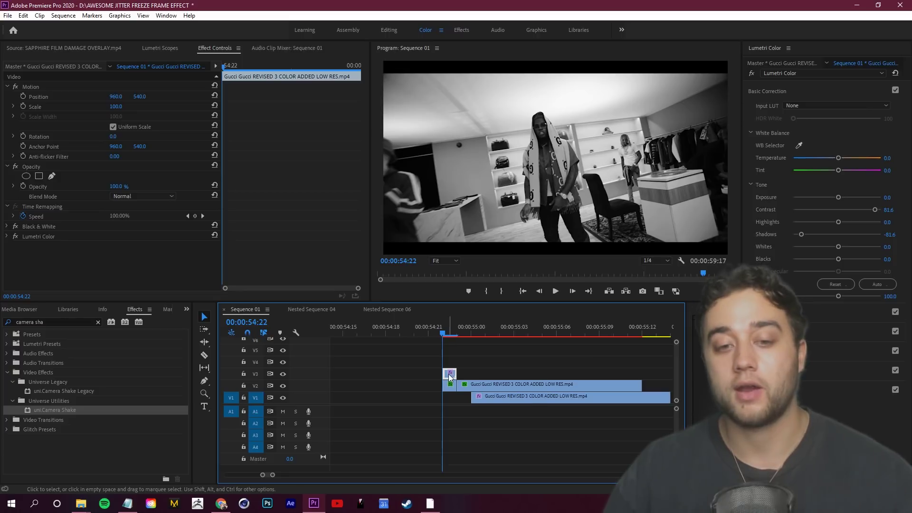
pyautogui.click(441, 374)
pyautogui.click(477, 378)
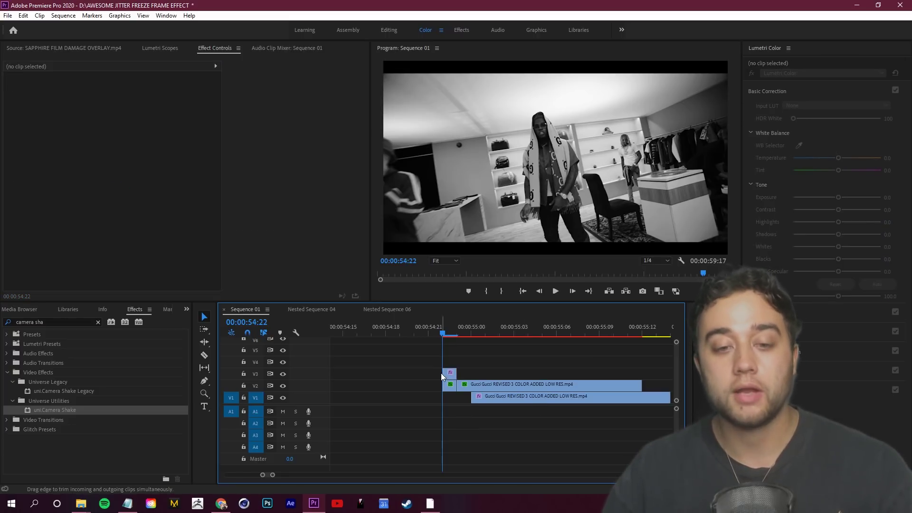
pyautogui.scroll(1, 427, 376)
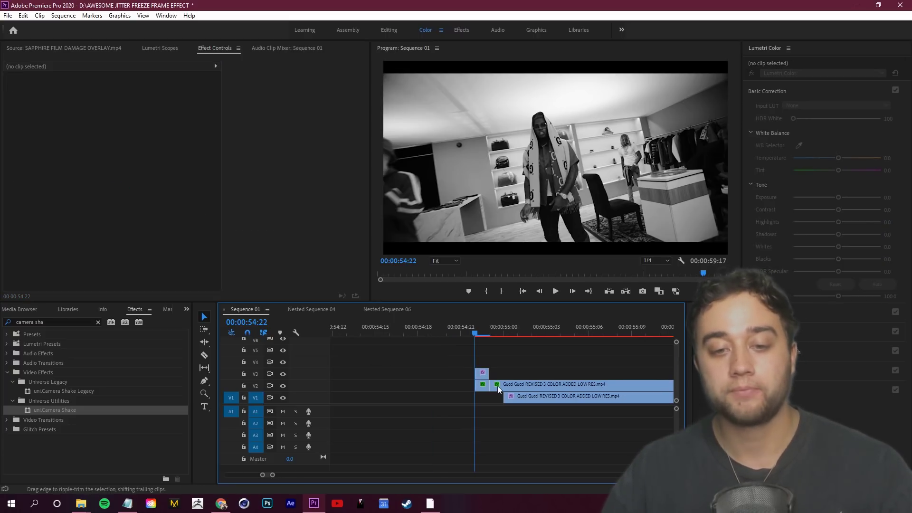
# - Add a frame hold to the one-frame V3 piece and extend the frozen frame to about 00:00:55:11
pyautogui.rightClick(481, 386)
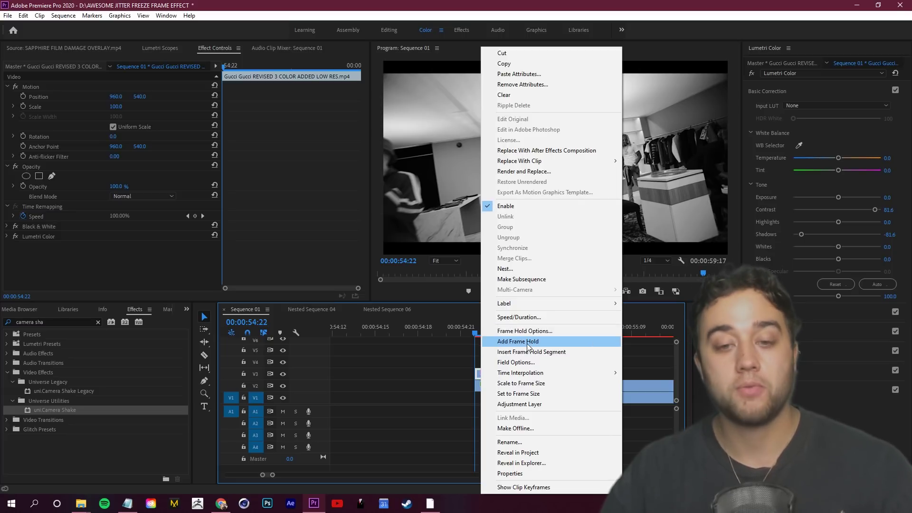
pyautogui.click(528, 345)
pyautogui.moveTo(505, 373); pyautogui.dragTo(602, 372)
pyautogui.moveTo(489, 336); pyautogui.dragTo(477, 349)
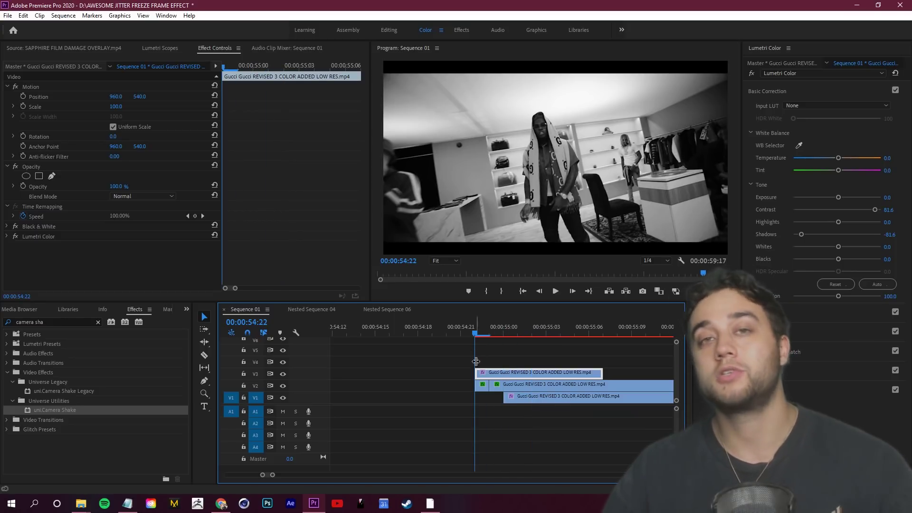
pyautogui.rightClick(506, 372)
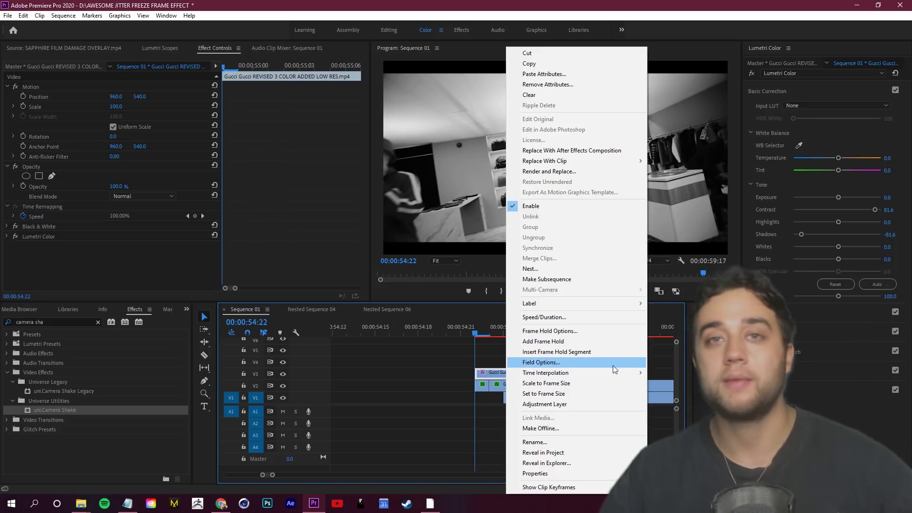
pyautogui.click(461, 359)
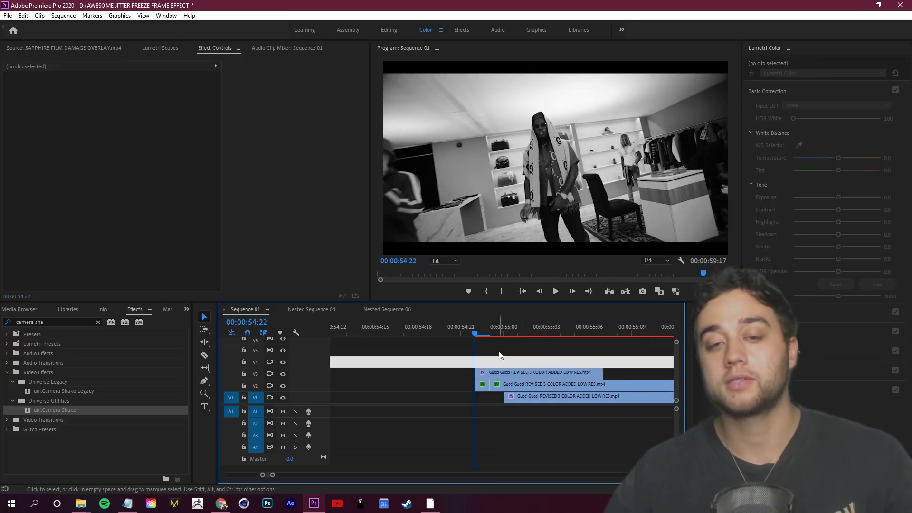
pyautogui.moveTo(483, 332); pyautogui.dragTo(481, 352)
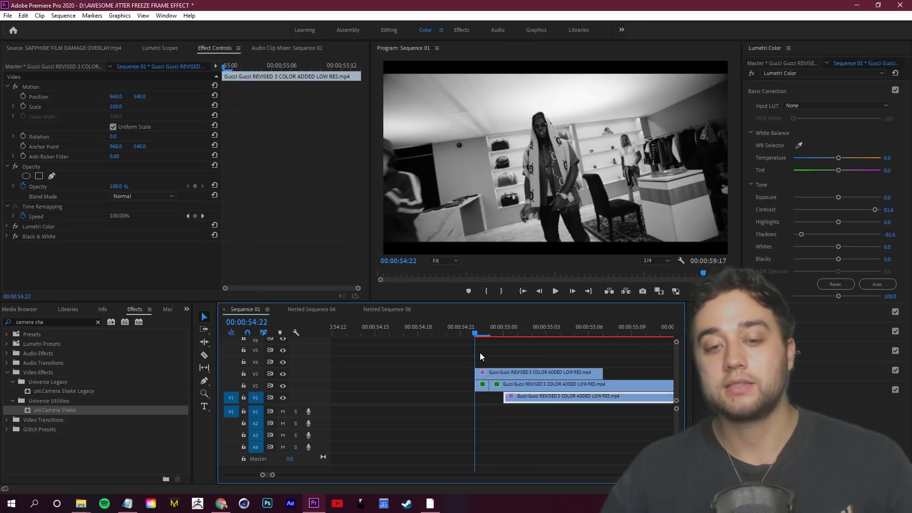
pyautogui.moveTo(603, 376); pyautogui.dragTo(659, 377)
# - At 00:00:54:22, draw a pen opacity mask on the held V3 clip around the standing man in the Gucci scarf
pyautogui.scroll(-2, 418, 345)
pyautogui.moveTo(419, 335)
pyautogui.mouseDown()
pyautogui.moveTo(491, 341)
pyautogui.moveTo(440, 352)
pyautogui.moveTo(407, 346)
pyautogui.mouseUp()
pyautogui.click(433, 374)
pyautogui.scroll(1, 363, 375)
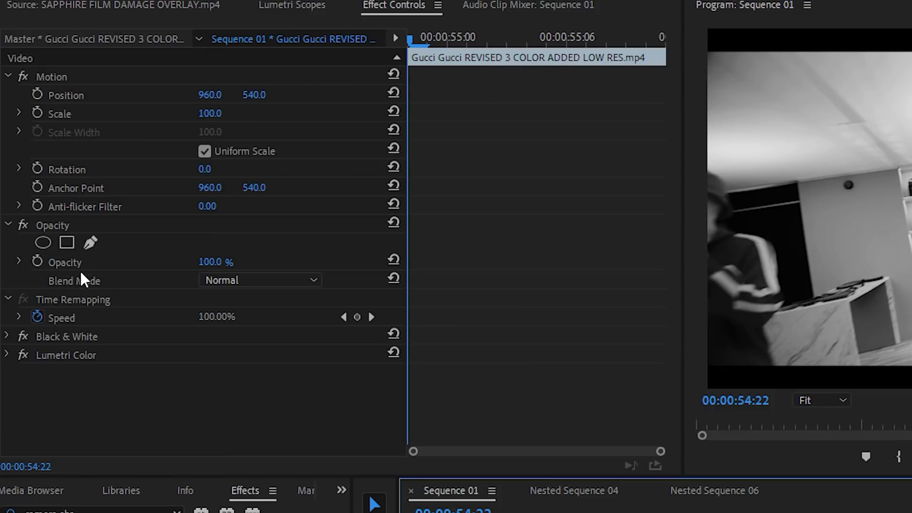
pyautogui.click(91, 243)
pyautogui.click(547, 241)
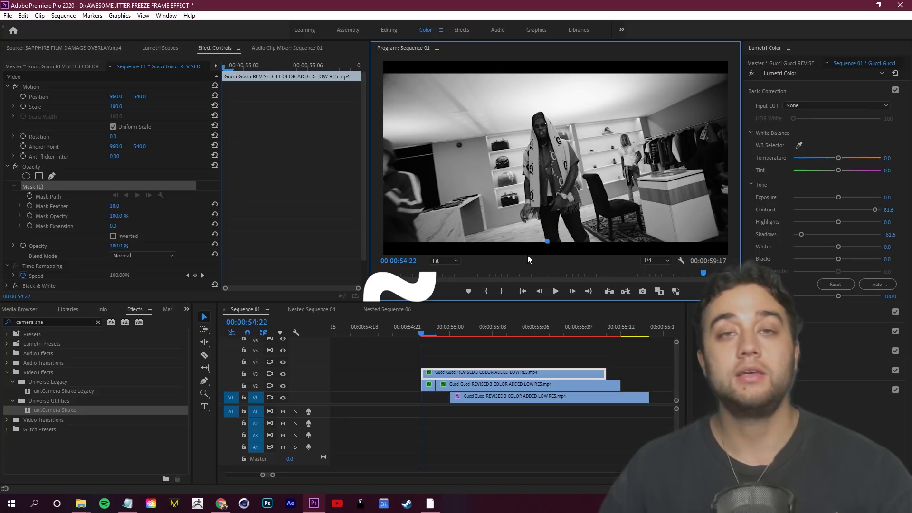
pyautogui.press('`')
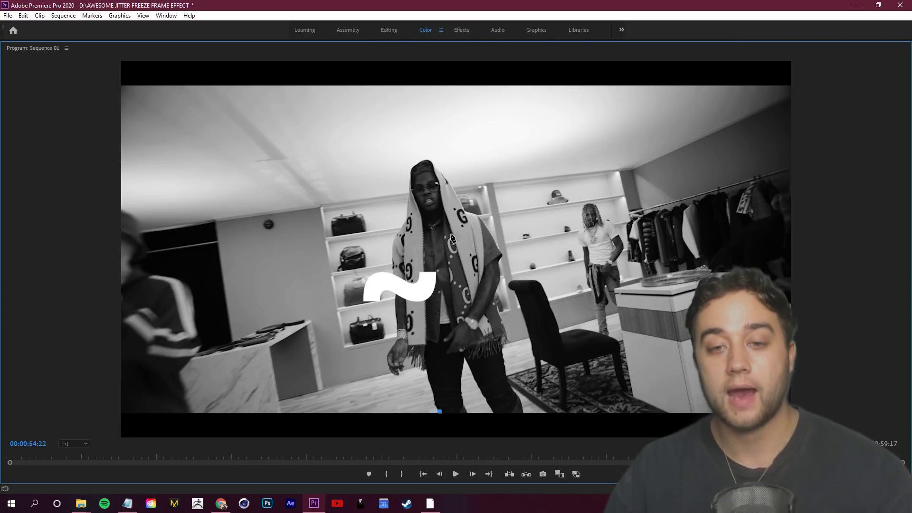
pyautogui.click(431, 390)
pyautogui.click(424, 367)
pyautogui.click(408, 352)
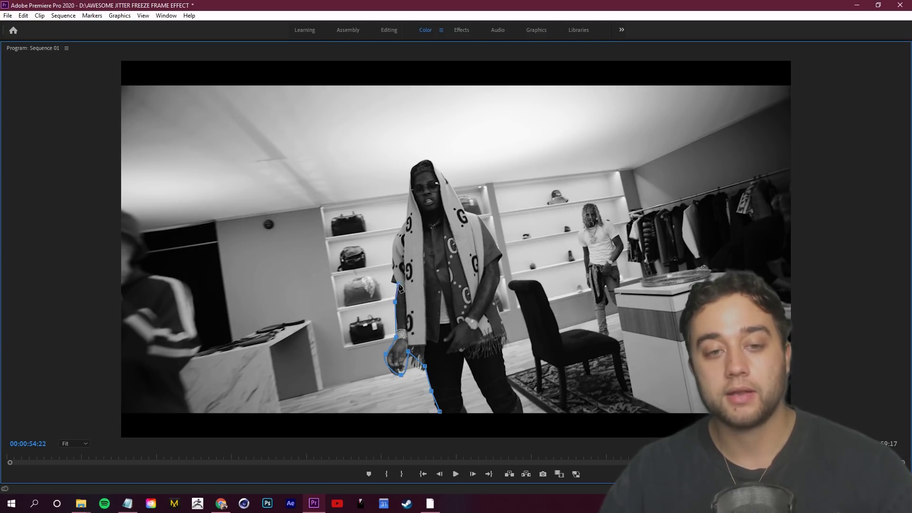
pyautogui.click(390, 262)
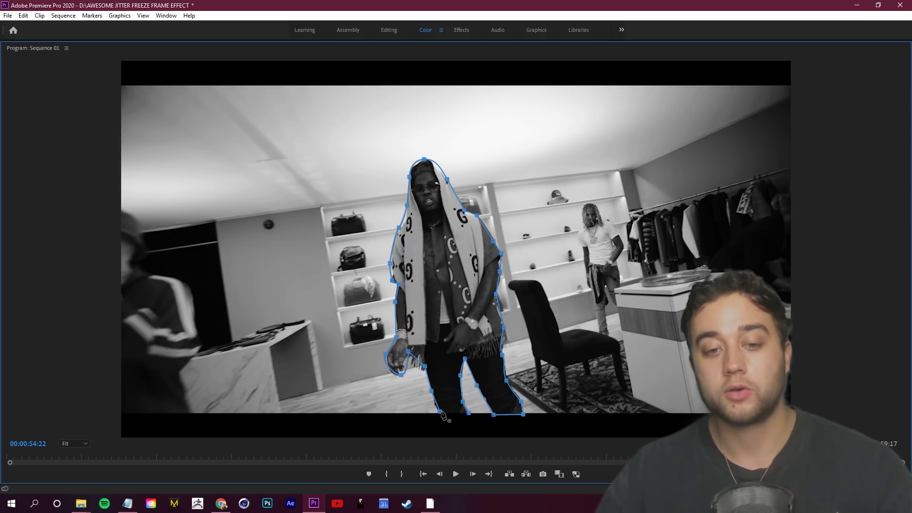
pyautogui.press('`')
# - Check the masked cutout against the moving background at 00:00:55:04 in an enlarged preview
pyautogui.moveTo(427, 333); pyautogui.dragTo(512, 335)
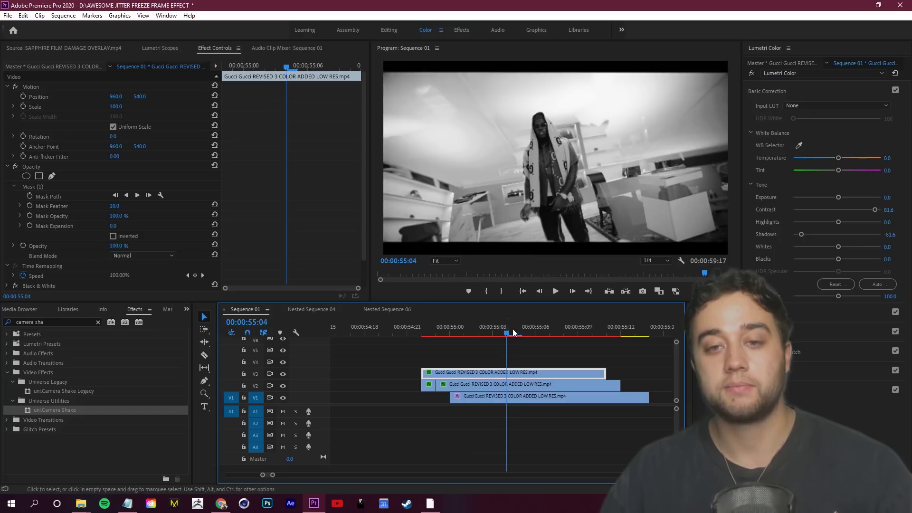
pyautogui.press('`')
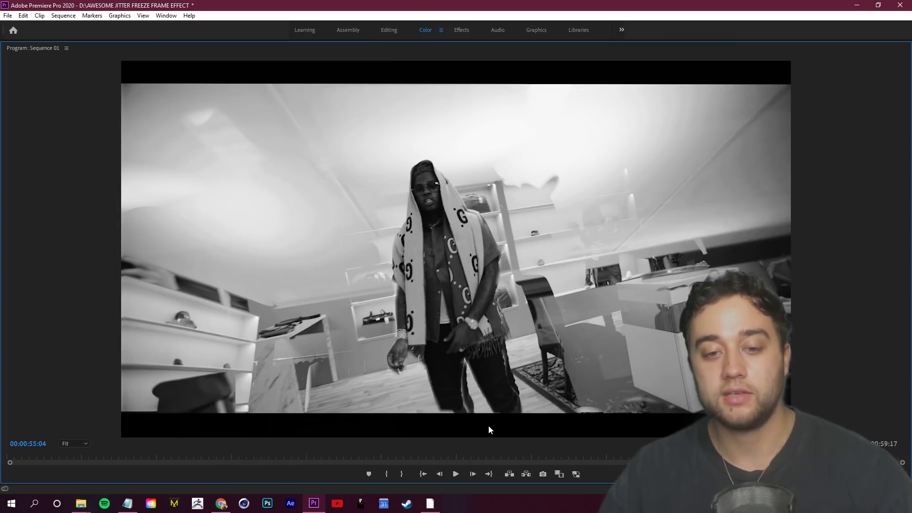
pyautogui.press('`')
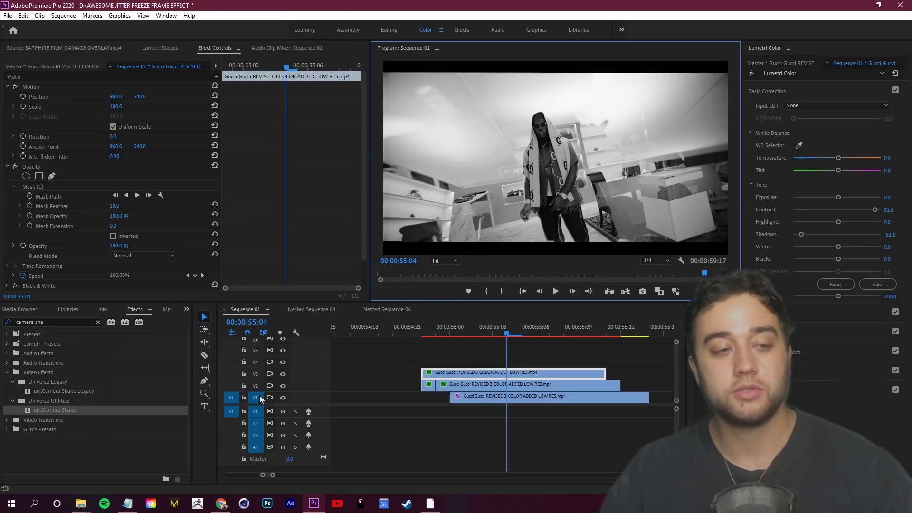
# - Inspect the outline of Mask (1) on the V3 clip and set its Mask Feather to 0
pyautogui.click(36, 186)
pyautogui.press('`')
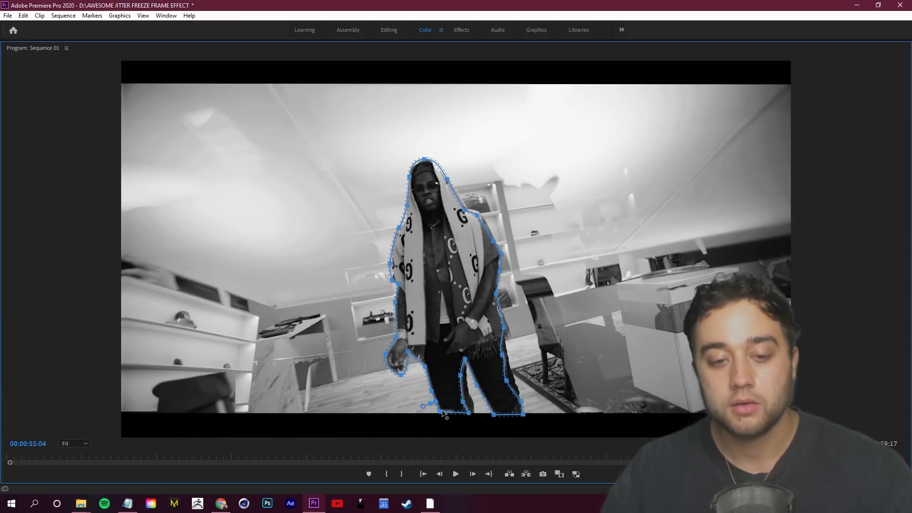
pyautogui.press('`')
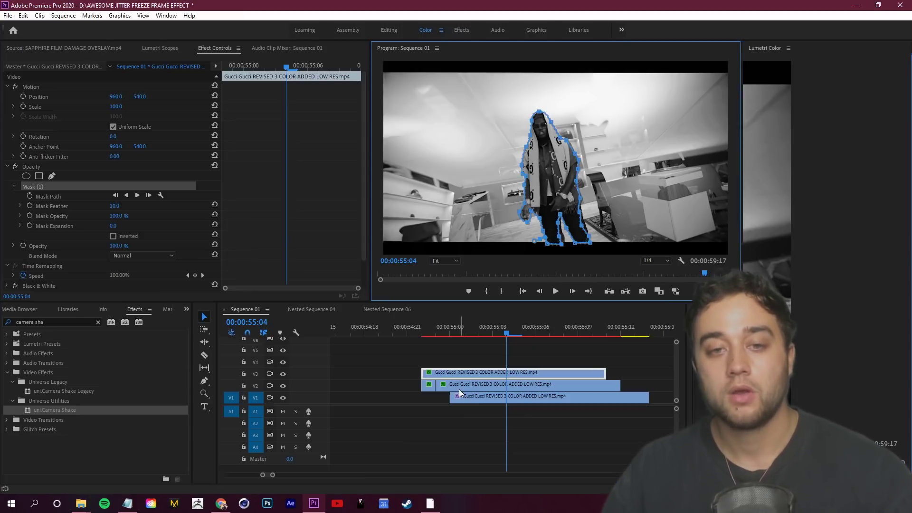
pyautogui.moveTo(115, 205)
pyautogui.mouseDown()
pyautogui.moveTo(238, 210)
pyautogui.moveTo(114, 209)
pyautogui.moveTo(108, 218)
pyautogui.moveTo(126, 206)
pyautogui.mouseUp()
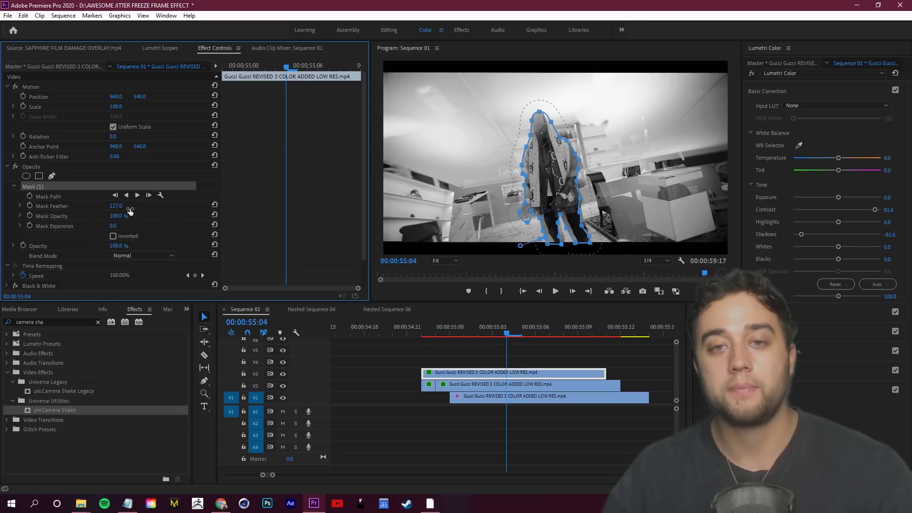
pyautogui.moveTo(57, 215); pyautogui.dragTo(4, 224)
# - Play the stack from before its start to review the frozen cutout over the shaking background layers
pyautogui.moveTo(537, 342); pyautogui.dragTo(564, 353)
pyautogui.press('space')
pyautogui.press('space')
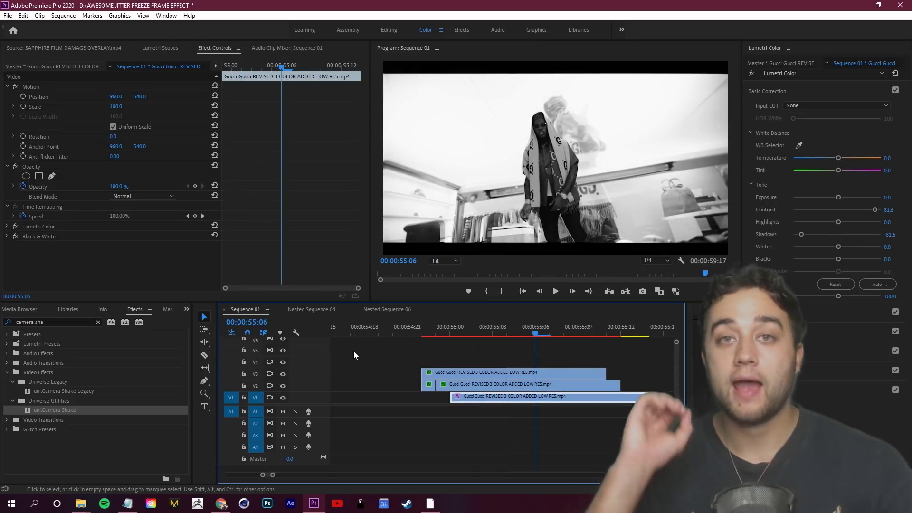
pyautogui.click(365, 331)
pyautogui.press('space')
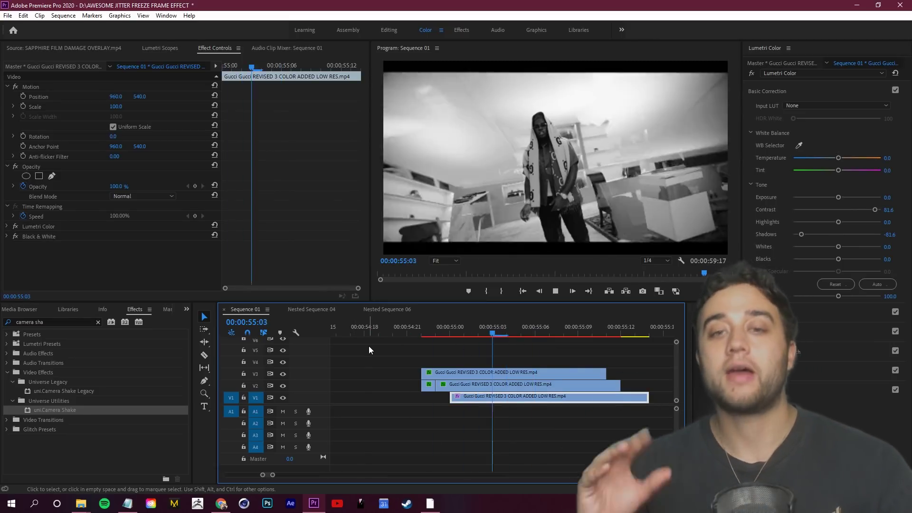
pyautogui.press('space')
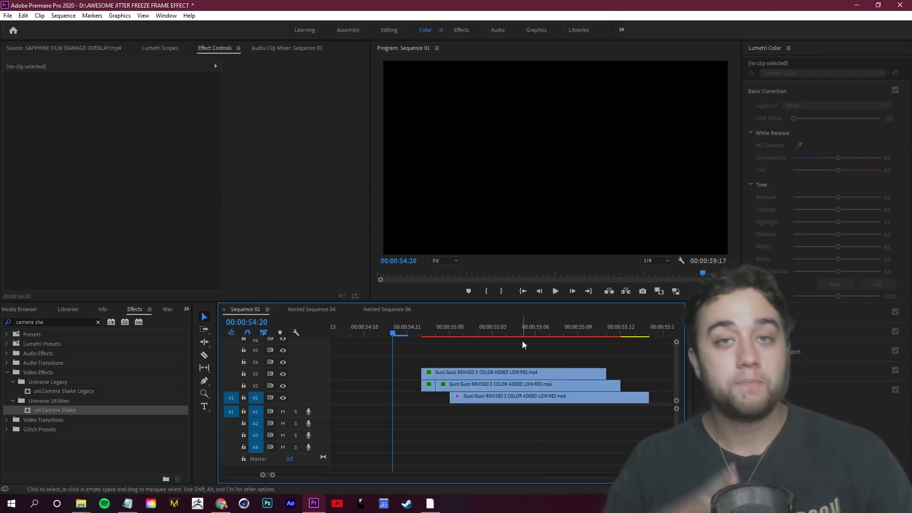
pyautogui.press('space')
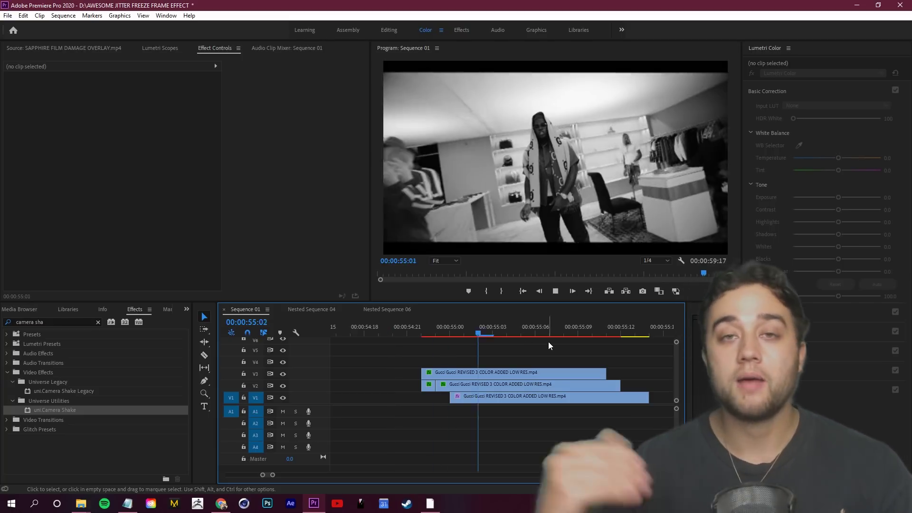
# - Save the project and replay the freeze-frame stack from around 00:00:54:19
pyautogui.scroll(-3, 503, 359)
pyautogui.hotkey('ctrl', 's')
pyautogui.moveTo(478, 332); pyautogui.dragTo(442, 331)
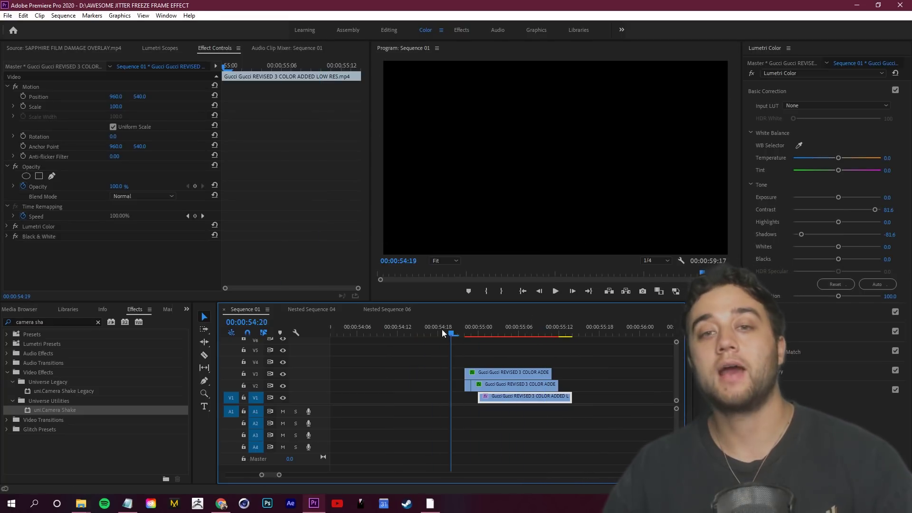
pyautogui.press('space')
# - Try a higher Lumetri exposure on the masked V3 freeze frame, then undo the change
pyautogui.click(527, 374)
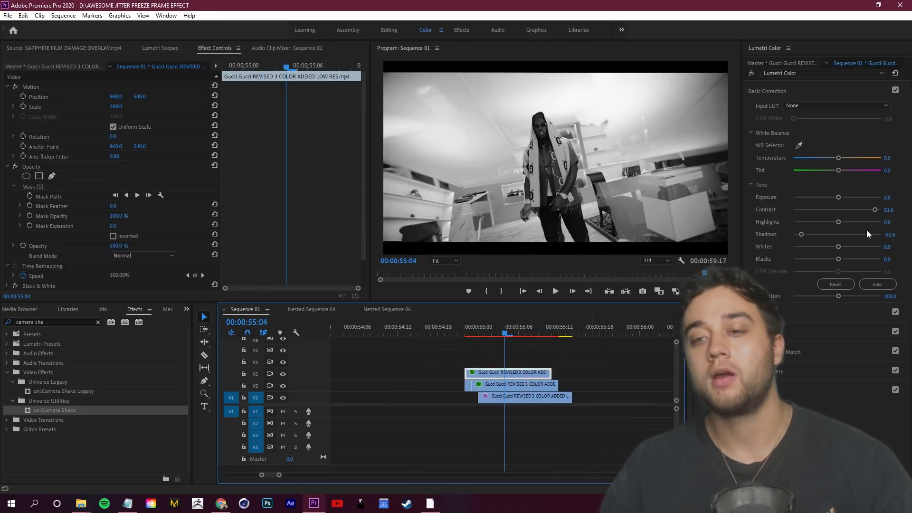
pyautogui.moveTo(842, 197); pyautogui.dragTo(853, 197)
pyautogui.moveTo(546, 330); pyautogui.dragTo(520, 324)
pyautogui.hotkey('ctrl', 'z')
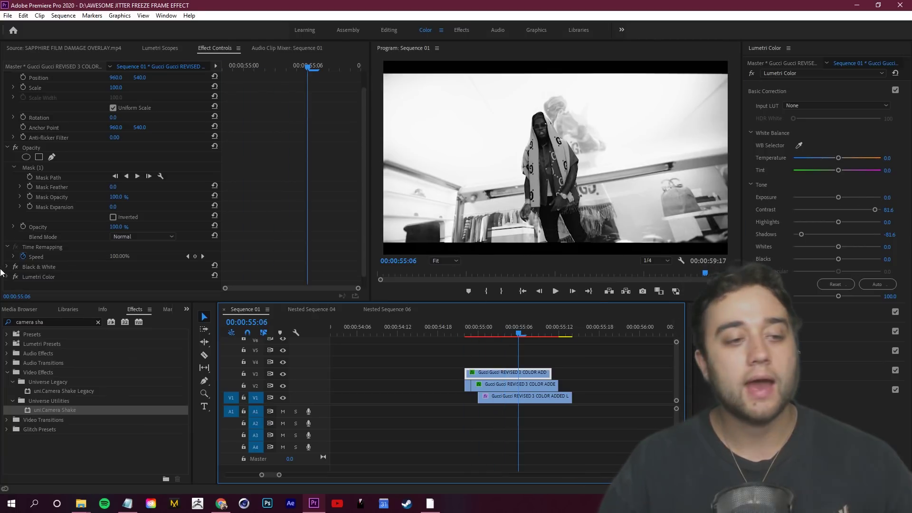
# - Search the effects for "pixel" and select the Pixel Glitch IN preset while scrubbing the freeze-frame stack
pyautogui.click(97, 322)
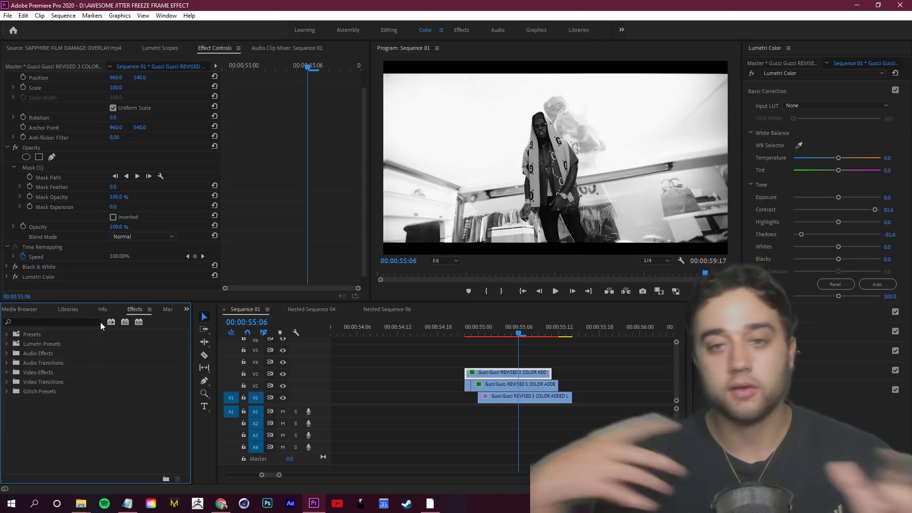
pyautogui.write('pixel')
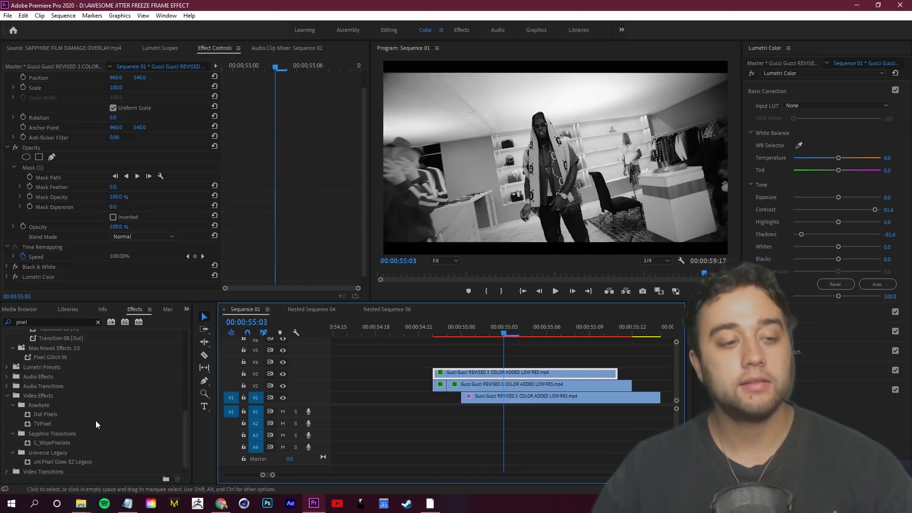
pyautogui.click(53, 356)
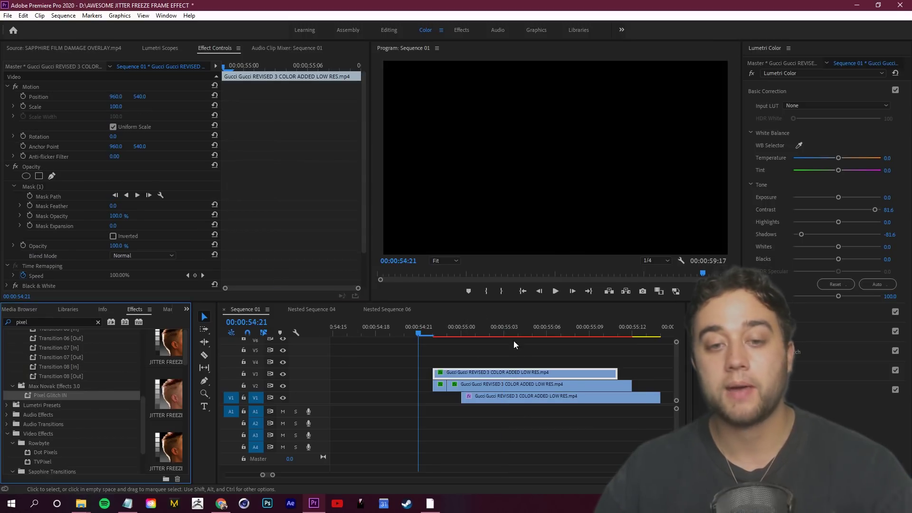
pyautogui.moveTo(514, 335)
pyautogui.mouseDown()
pyautogui.moveTo(546, 332)
pyautogui.moveTo(490, 335)
pyautogui.moveTo(531, 326)
pyautogui.moveTo(504, 332)
pyautogui.mouseUp()
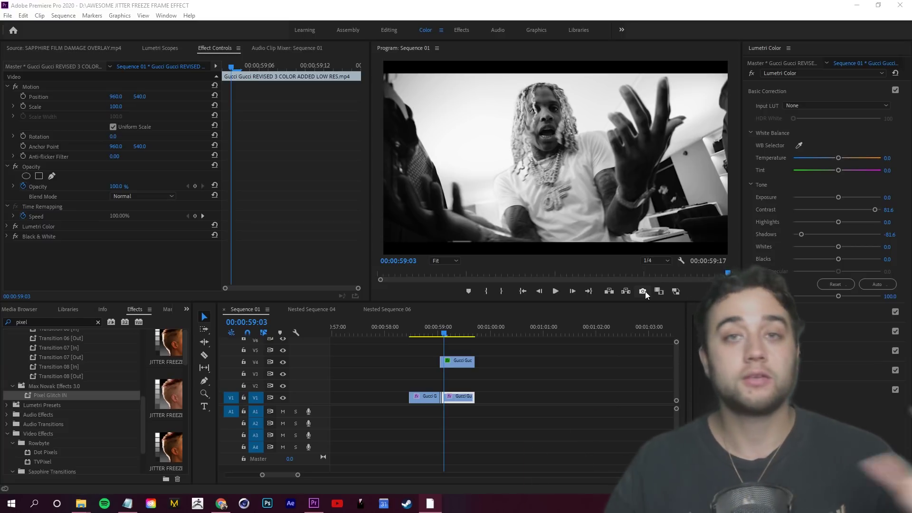
# - Play the second freeze-frame example from 00:00:58:15 and examine its V1 clips and the V4 layer
pyautogui.click(418, 329)
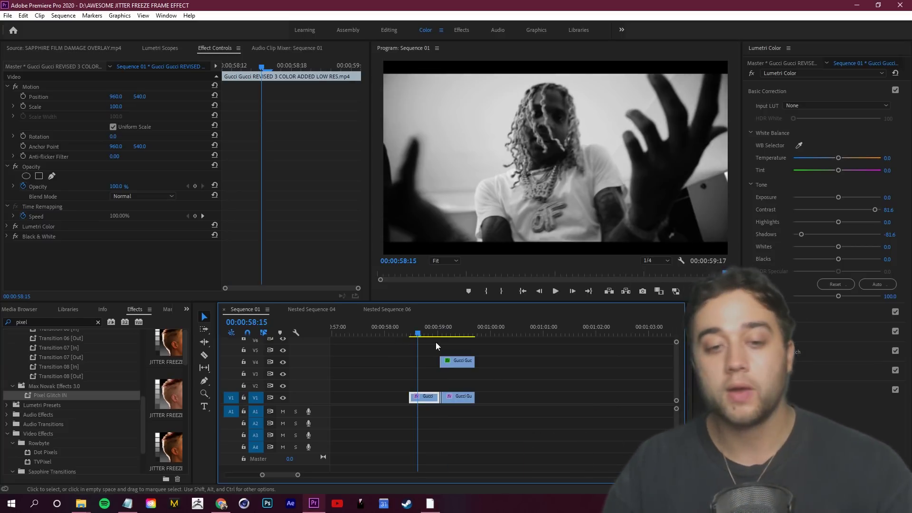
pyautogui.click(481, 347)
pyautogui.press('space')
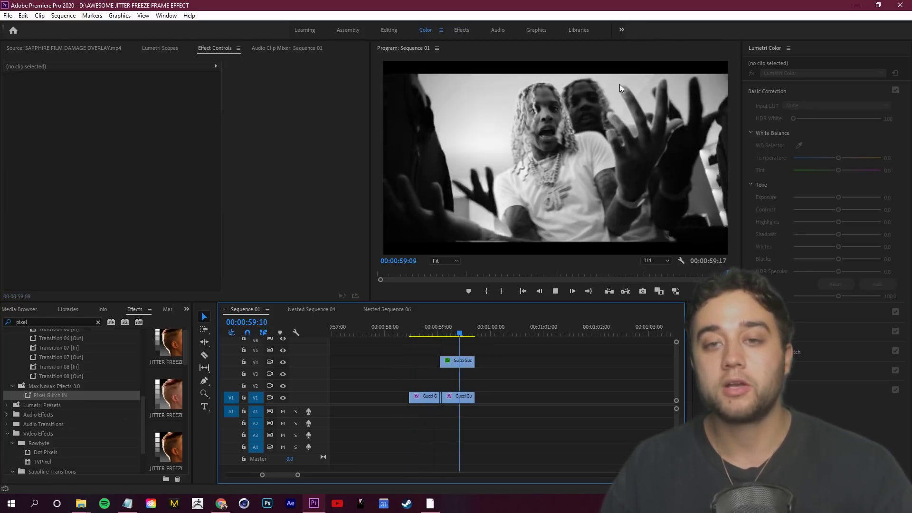
pyautogui.click(424, 397)
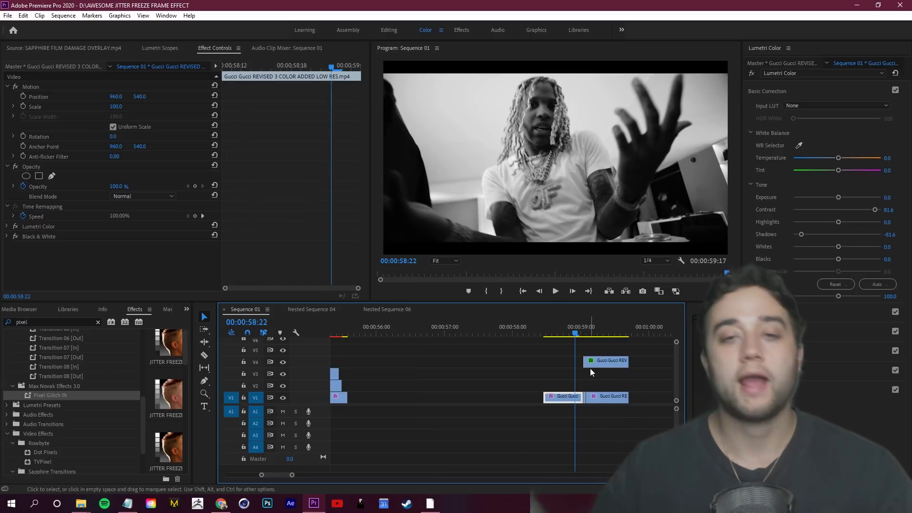
pyautogui.click(557, 343)
pyautogui.moveTo(557, 343); pyautogui.dragTo(623, 343)
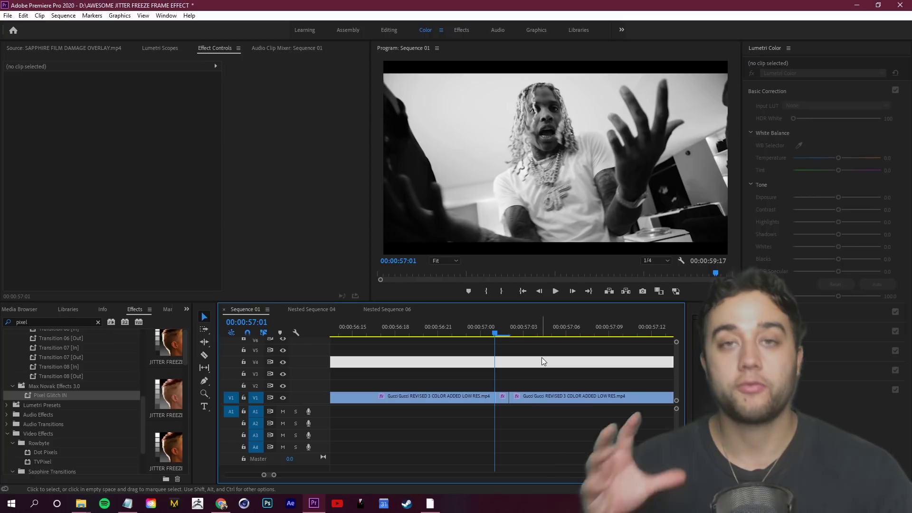
# - Duplicate the one-frame V1 piece at 00:00:57:01 onto V2 directly above it
pyautogui.press('Delete')
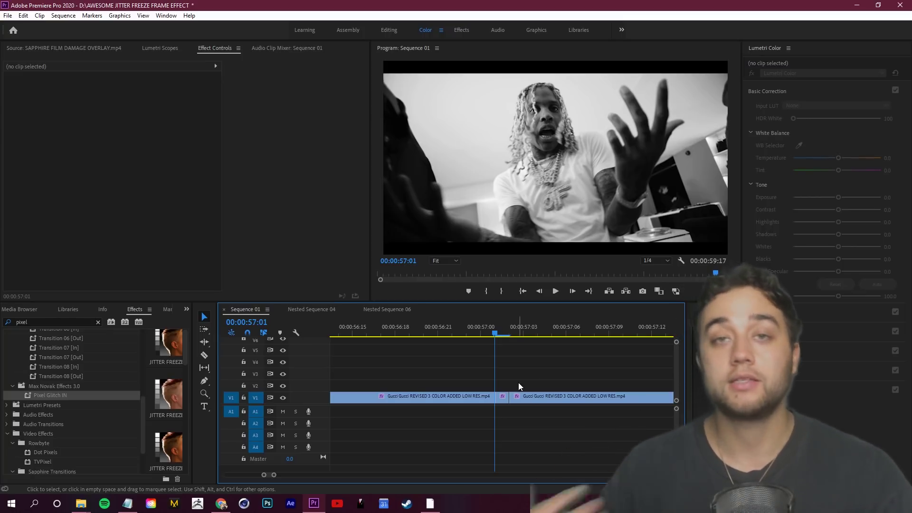
pyautogui.press('c')
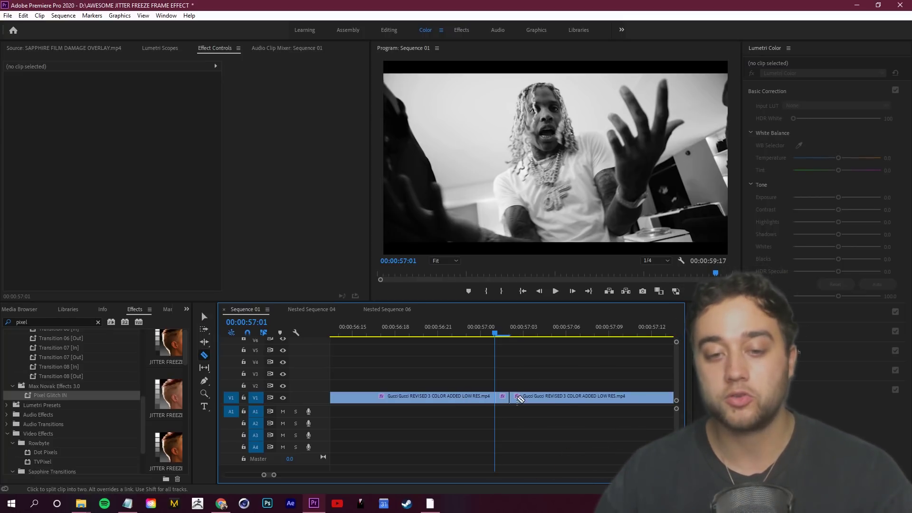
pyautogui.press('v')
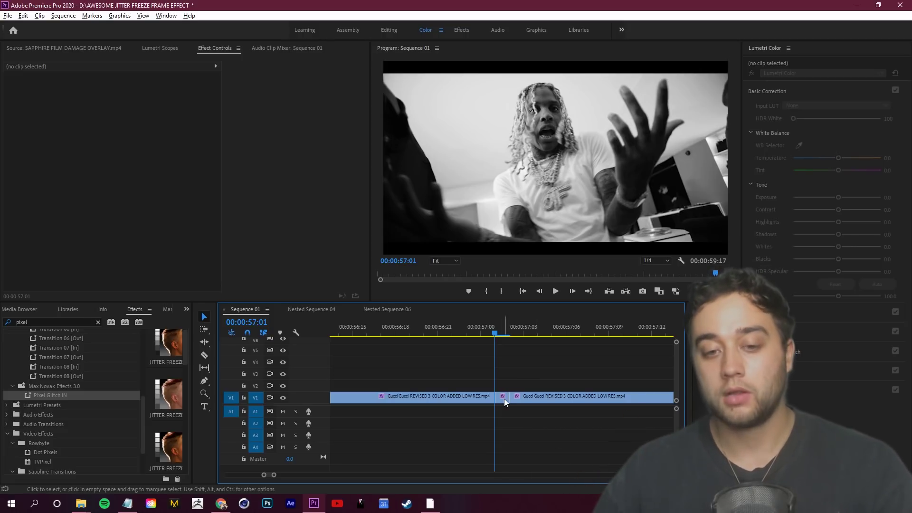
pyautogui.moveTo(504, 401); pyautogui.dragTo(519, 383)
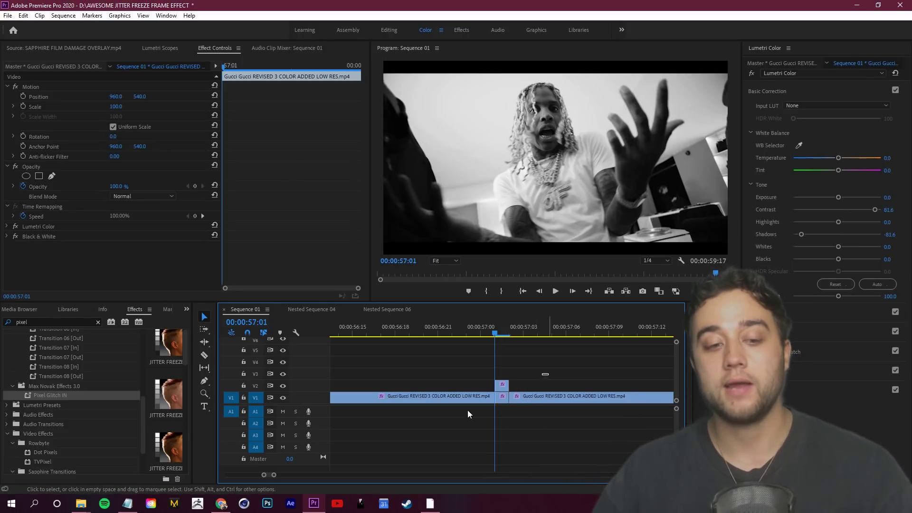
# - Add a frame hold to the one-frame V2 piece at 00:00:57:01 and extend it to about 00:00:57:12
pyautogui.rightClick(508, 388)
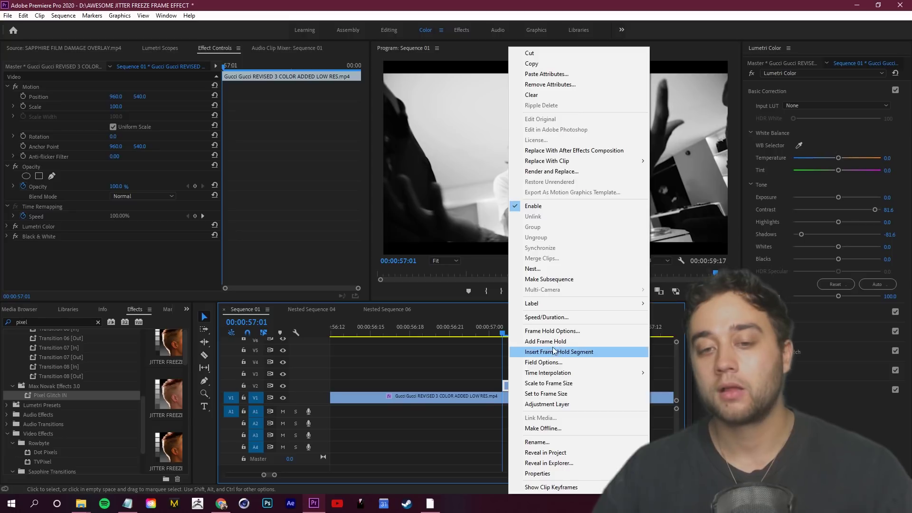
pyautogui.click(541, 341)
pyautogui.moveTo(513, 386); pyautogui.dragTo(646, 374)
pyautogui.scroll(-2, 537, 342)
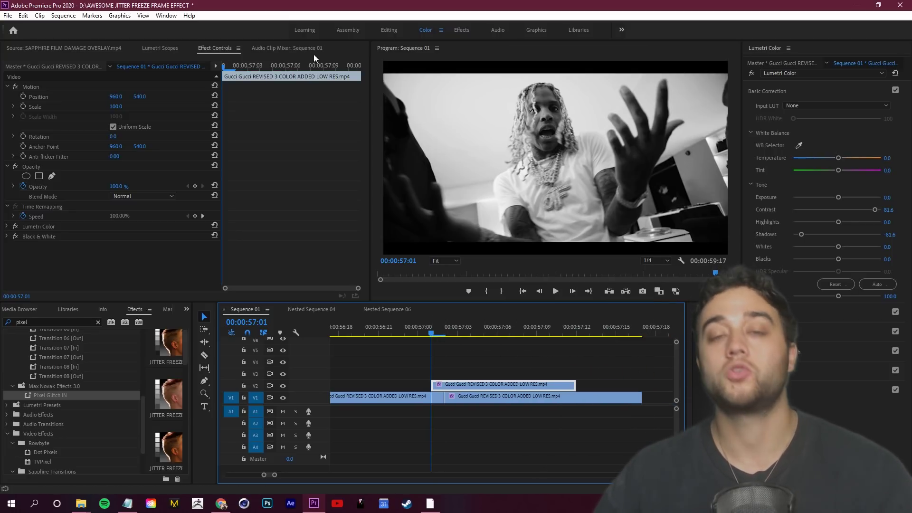
# - Turn off opacity keyframing on the V2 freeze frame, mask the performer with the Pen tool and play back the result
pyautogui.click(23, 186)
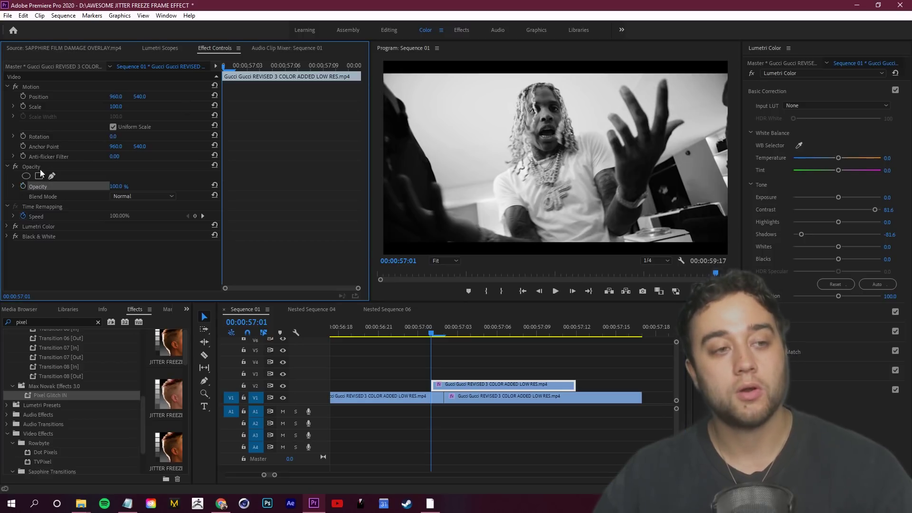
pyautogui.click(52, 176)
pyautogui.click(383, 218)
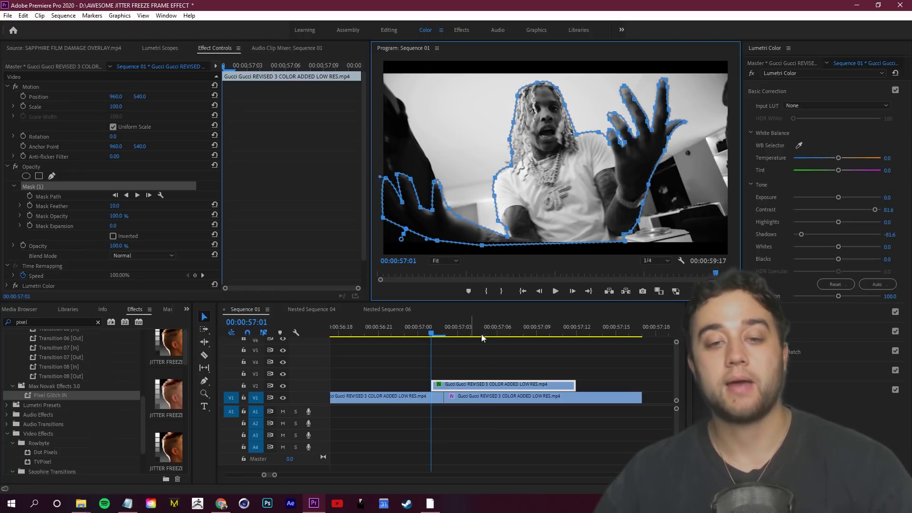
pyautogui.click(470, 378)
pyautogui.press('space')
pyautogui.moveTo(590, 334); pyautogui.dragTo(364, 351)
pyautogui.press('space')
pyautogui.press('space')
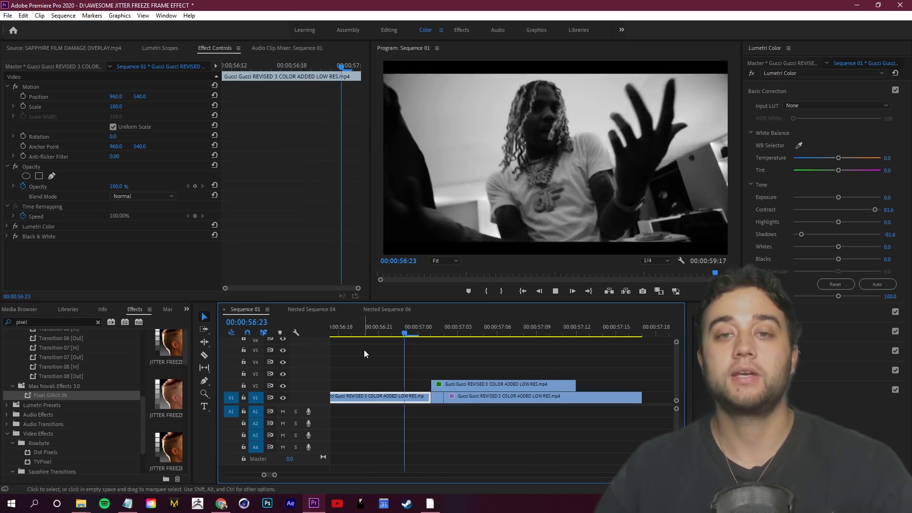
pyautogui.press('space')
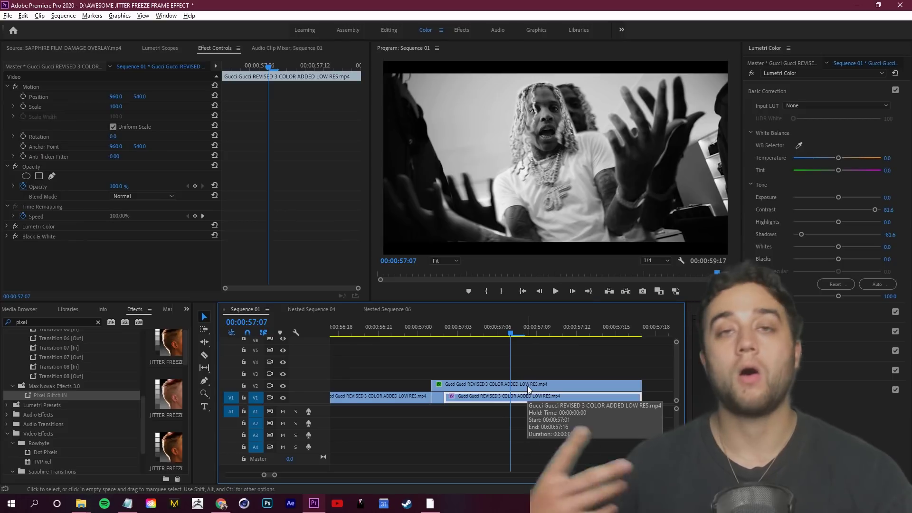
# - Duplicate the masked V2 freeze frame onto V3 and return the playhead to 00:00:57:01
pyautogui.click(525, 386)
pyautogui.moveTo(525, 385); pyautogui.dragTo(526, 374)
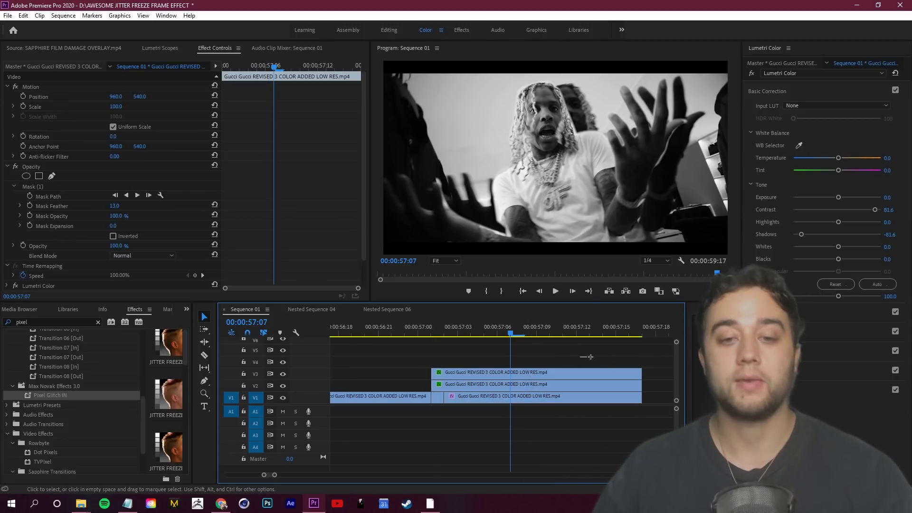
pyautogui.click(582, 353)
pyautogui.press('Up')
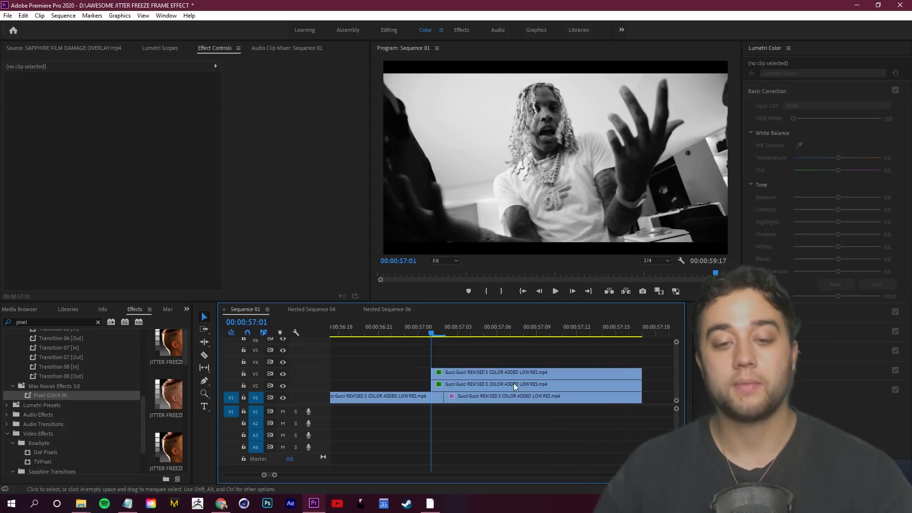
# - Cut the masked V2 clip at 00:00:57:04 and delete the part before the cut
pyautogui.press('c')
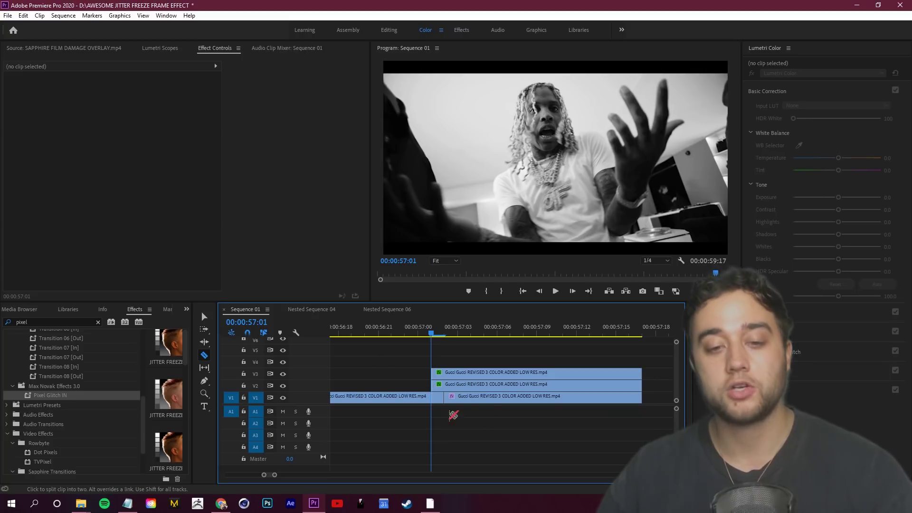
pyautogui.press('v')
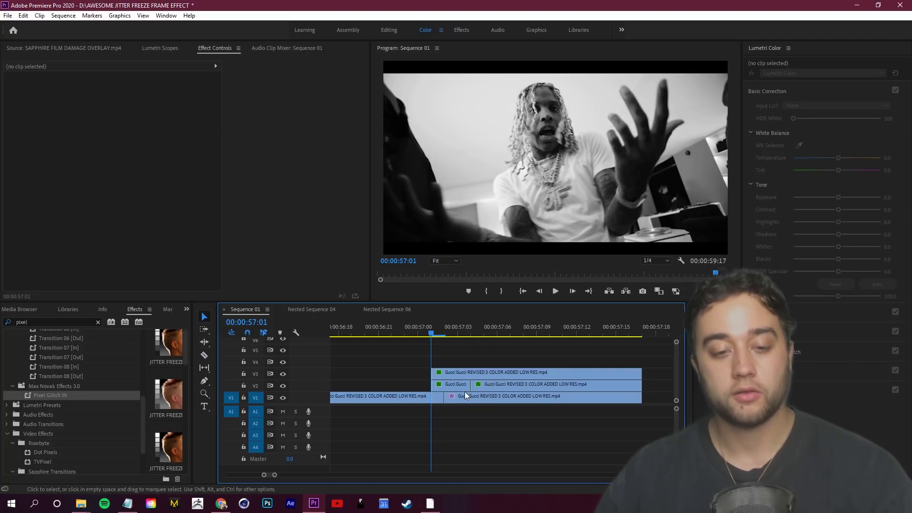
pyautogui.click(450, 385)
pyautogui.press('Delete')
# - Shift the remaining V2 freeze frame horizontally to an X position of 1041 from 00:00:57:04
pyautogui.moveTo(432, 332); pyautogui.dragTo(474, 341)
pyautogui.click(509, 385)
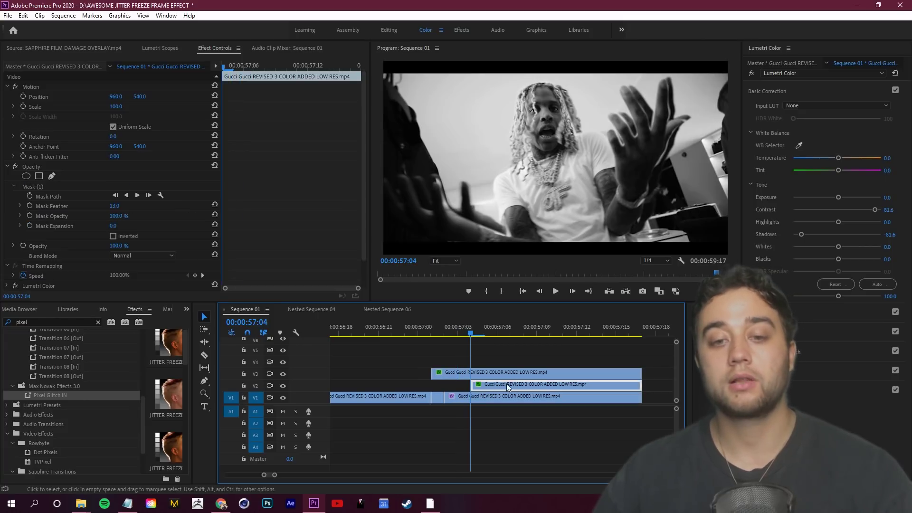
pyautogui.moveTo(114, 97); pyautogui.dragTo(132, 96)
# - Play the two-layer freeze-frame stack several times from before 00:00:57:01 and examine the offset copy's timing
pyautogui.moveTo(469, 335); pyautogui.dragTo(386, 343)
pyautogui.press('space')
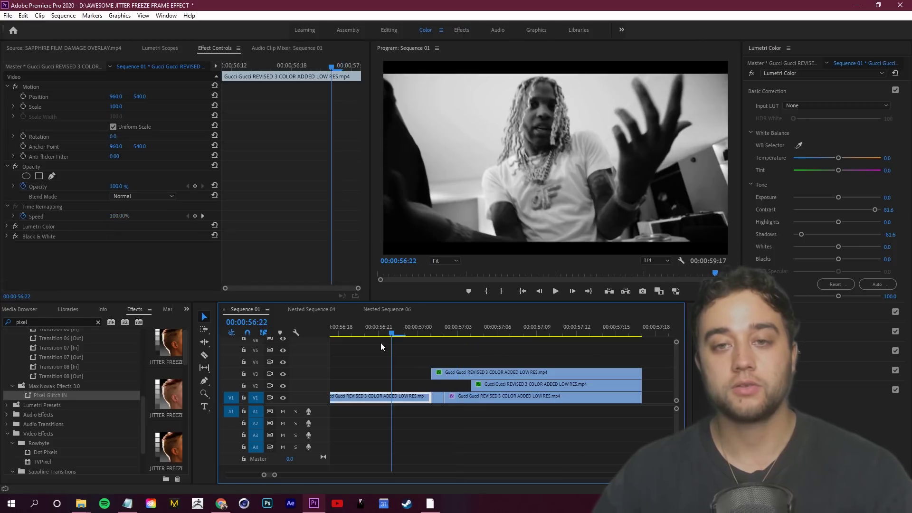
pyautogui.moveTo(594, 335); pyautogui.dragTo(365, 366)
pyautogui.press('space')
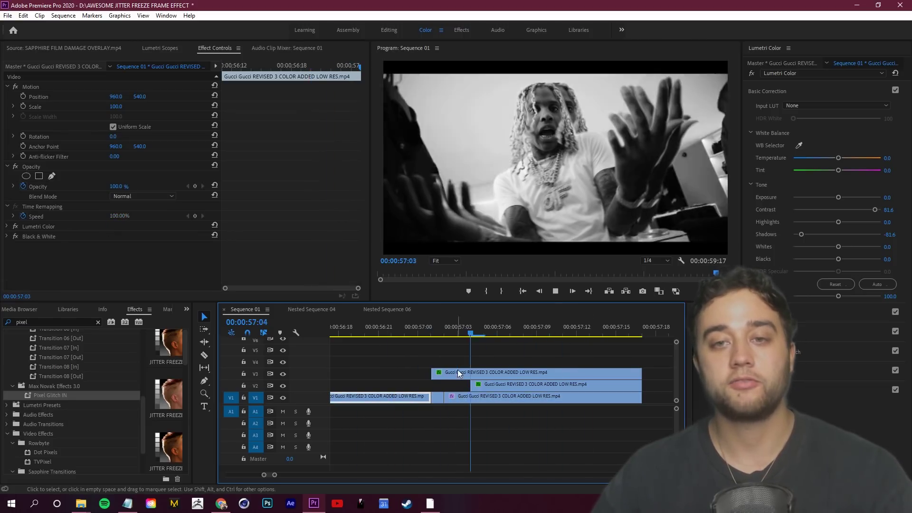
pyautogui.click(380, 396)
pyautogui.press('space')
pyautogui.moveTo(546, 336); pyautogui.dragTo(402, 375)
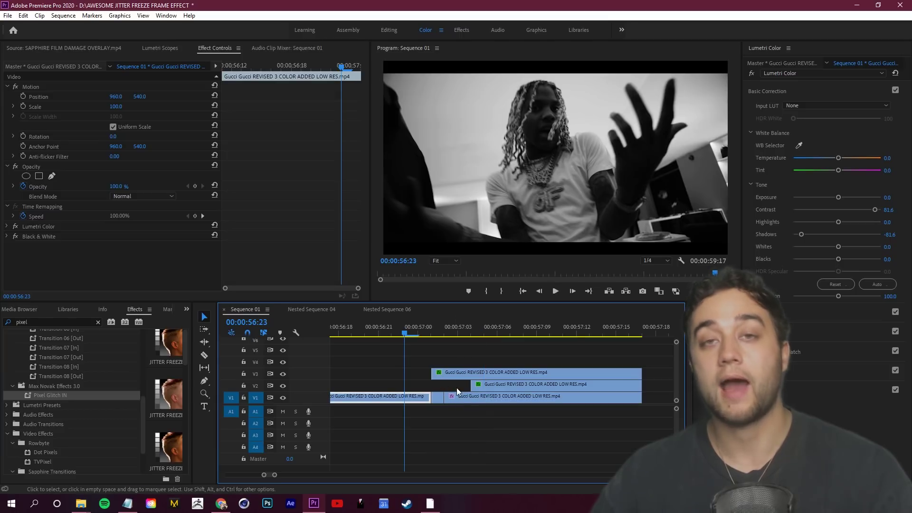
pyautogui.press('space')
# - Stack a third masked freeze-frame copy below the others, starting on V2 at 00:00:57:08, and shift it farther horizontally
pyautogui.click(482, 356)
pyautogui.moveTo(524, 383)
pyautogui.mouseDown()
pyautogui.moveTo(520, 372)
pyautogui.moveTo(511, 382)
pyautogui.moveTo(524, 384)
pyautogui.mouseUp()
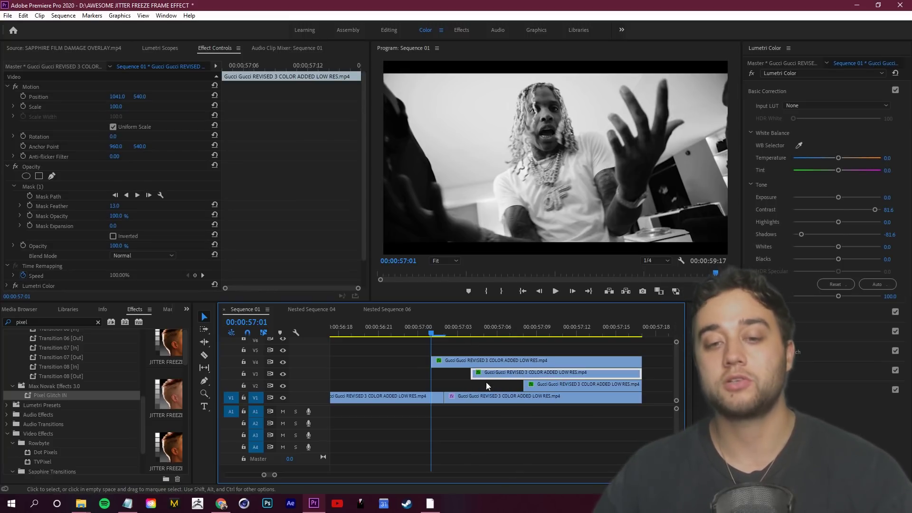
pyautogui.moveTo(441, 332); pyautogui.dragTo(524, 337)
pyautogui.click(556, 385)
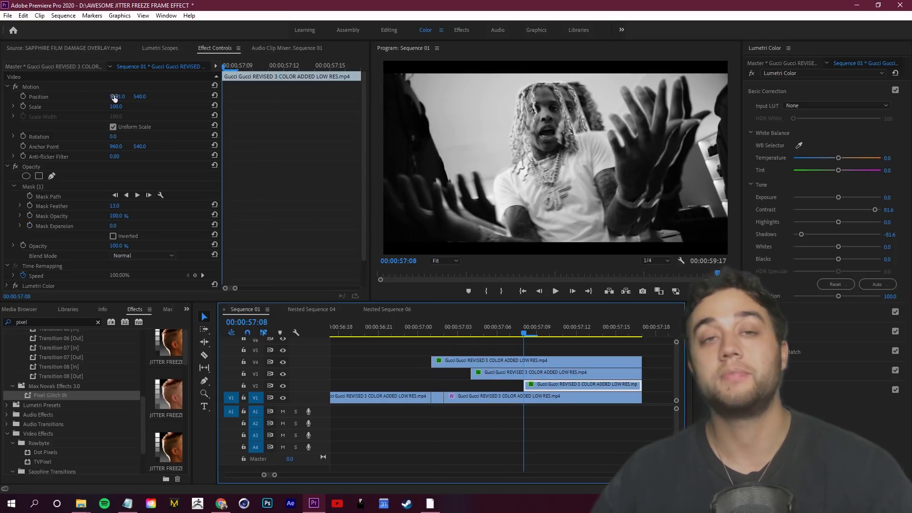
pyautogui.moveTo(118, 98)
pyautogui.mouseDown()
pyautogui.moveTo(188, 97)
pyautogui.moveTo(120, 97)
pyautogui.mouseUp()
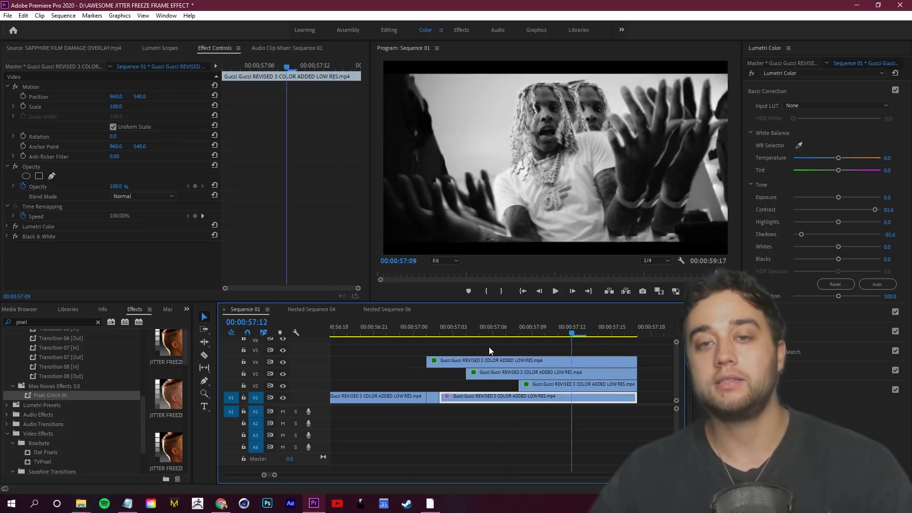
# - Play back the three staggered freeze-frame copies and save the project
pyautogui.press('space')
pyautogui.click(389, 331)
pyautogui.press('space')
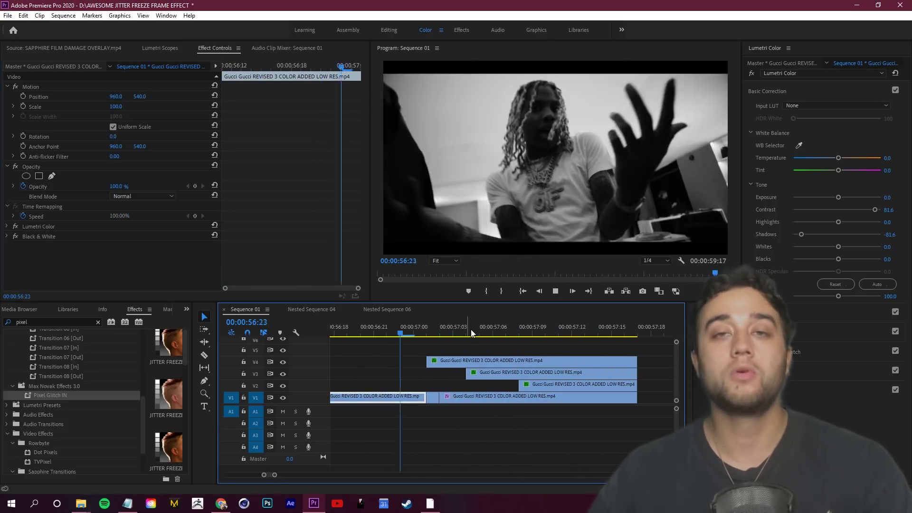
pyautogui.press('space')
pyautogui.scroll(-2, 503, 357)
pyautogui.hotkey('ctrl', 's')
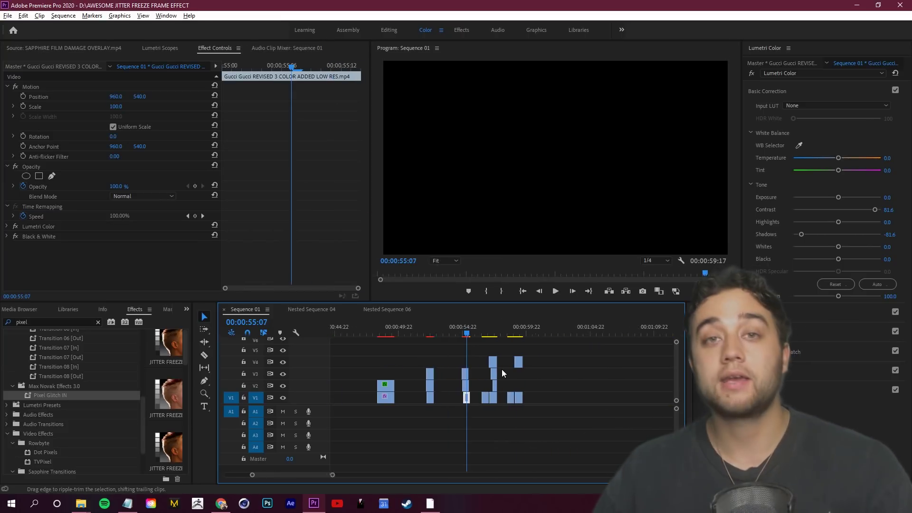
pyautogui.scroll(-1, 502, 370)
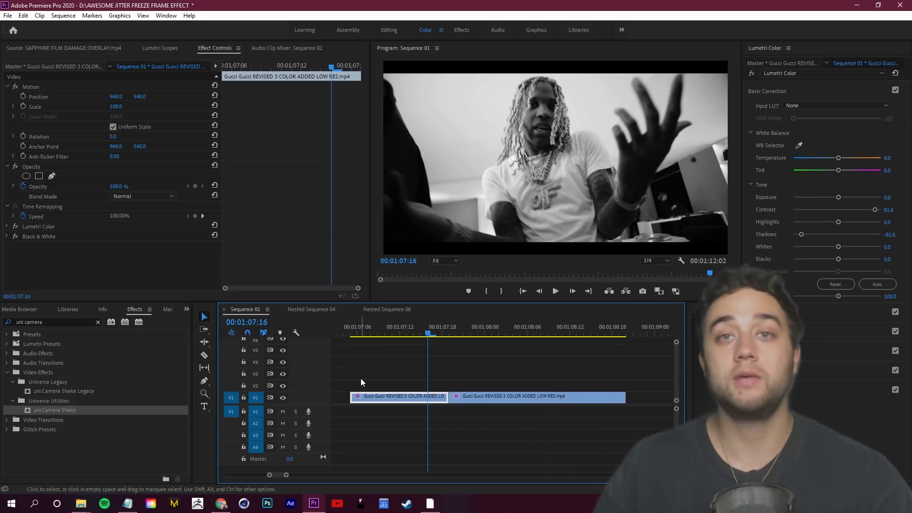
# - Step through the frames after the V1 cut at 00:01:07:19 and return to the cut
pyautogui.press('c')
pyautogui.press('Down')
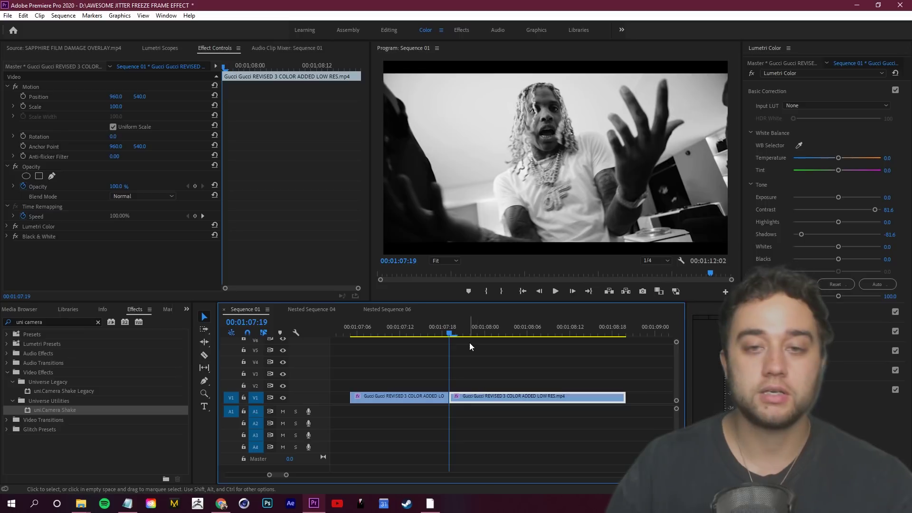
pyautogui.press('Right')
pyautogui.press('Right')
pyautogui.press('Right')
pyautogui.press('Right')
pyautogui.hotkey('ctrl', 'k')
pyautogui.hotkey('shift', 'Delete')
pyautogui.moveTo(472, 334); pyautogui.dragTo(452, 341)
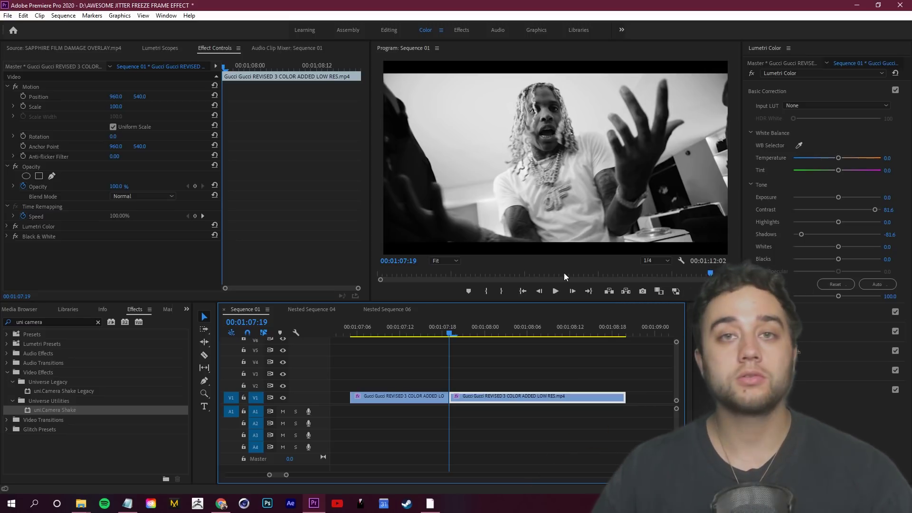
# - Duplicate the second V1 clip onto V2 and add a frame hold to the copy at 00:01:07:19
pyautogui.moveTo(492, 400); pyautogui.dragTo(491, 384)
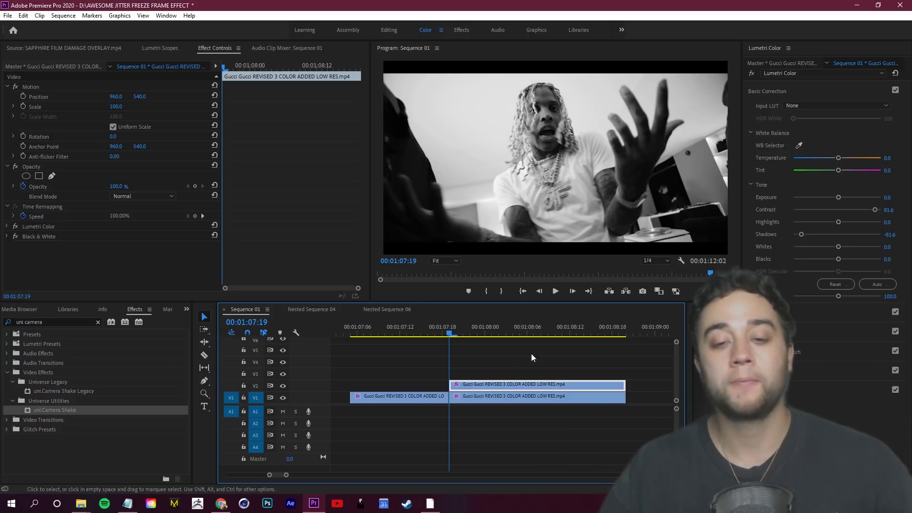
pyautogui.rightClick(496, 389)
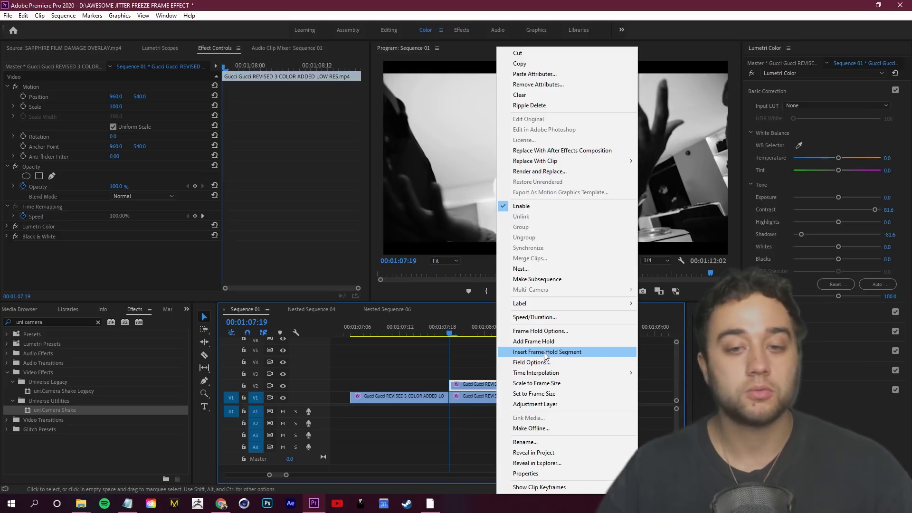
pyautogui.click(551, 342)
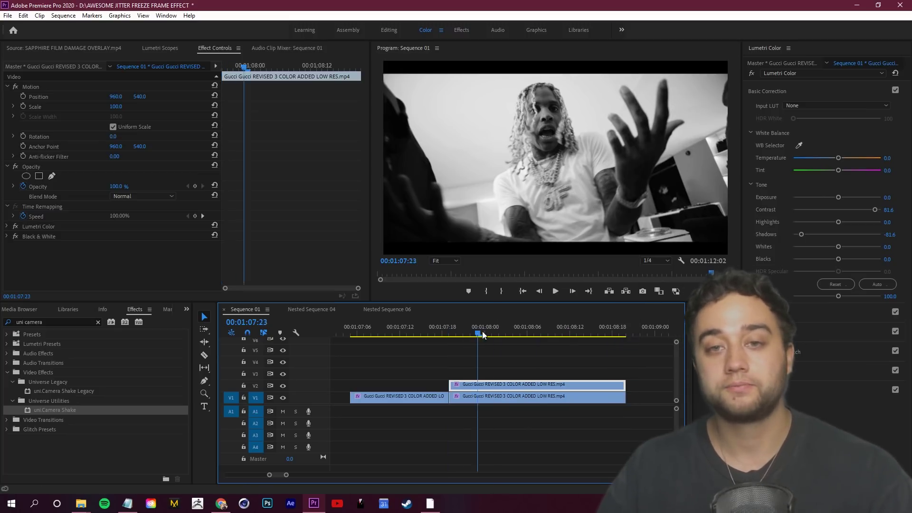
pyautogui.click(493, 367)
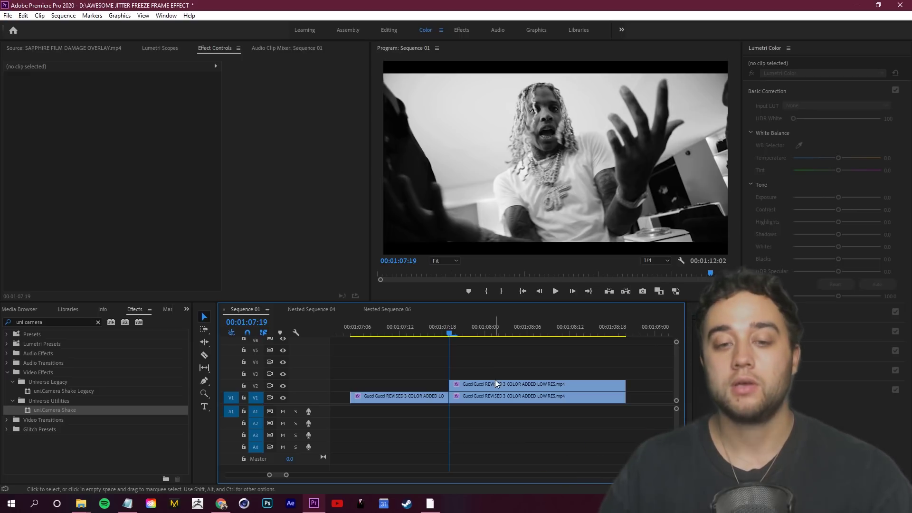
# - Duplicate the V2 freeze frame onto V3 and scrub through the stack
pyautogui.moveTo(495, 383); pyautogui.dragTo(491, 368)
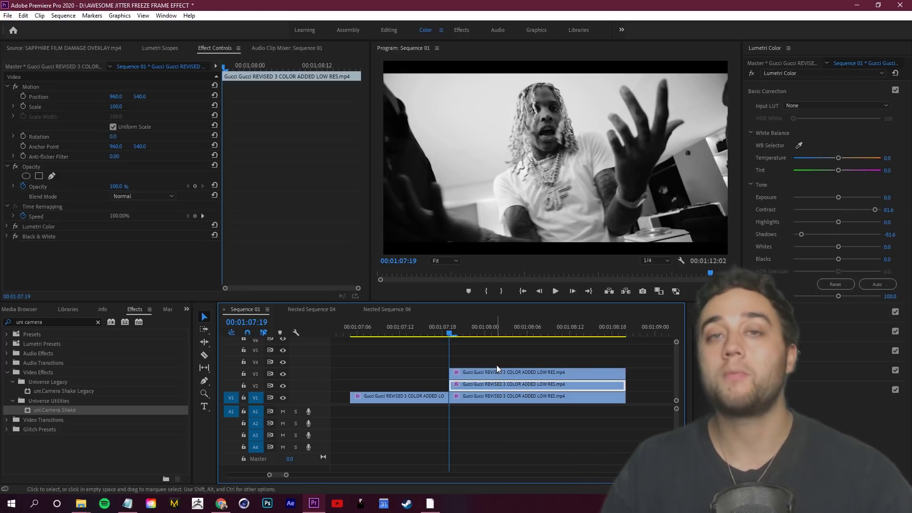
pyautogui.click(497, 365)
pyautogui.moveTo(451, 333); pyautogui.dragTo(555, 333)
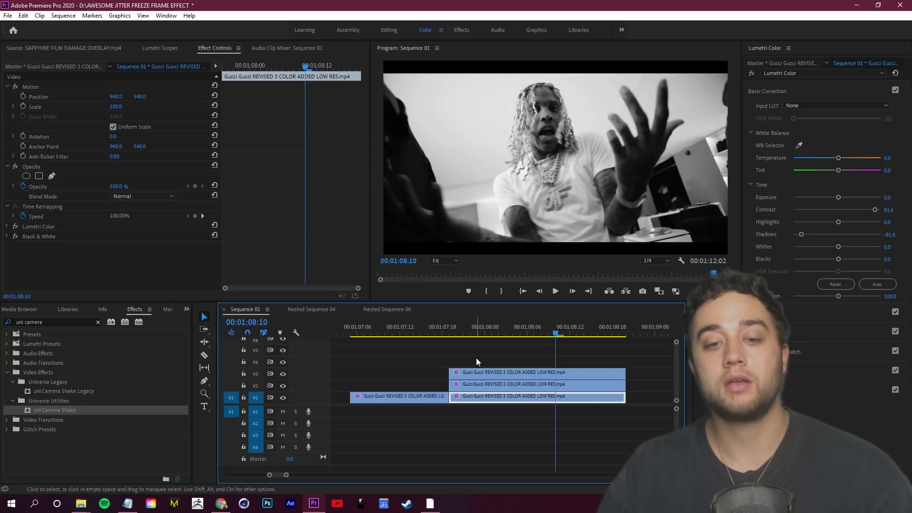
pyautogui.click(476, 362)
# - Scrub the V1 clip with V2 and V3 hidden, then add a frame hold to it at 00:01:07:19
pyautogui.moveTo(459, 366); pyautogui.dragTo(562, 366)
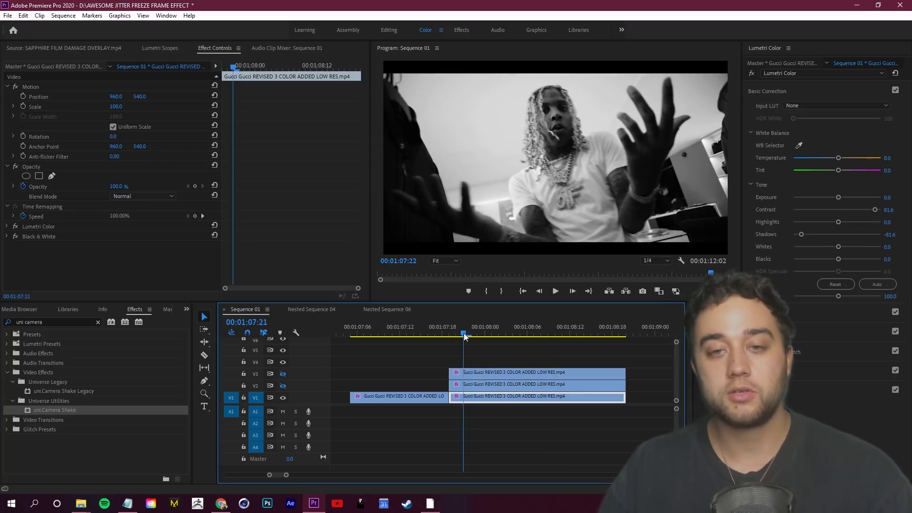
pyautogui.moveTo(464, 332); pyautogui.dragTo(450, 356)
pyautogui.rightClick(508, 398)
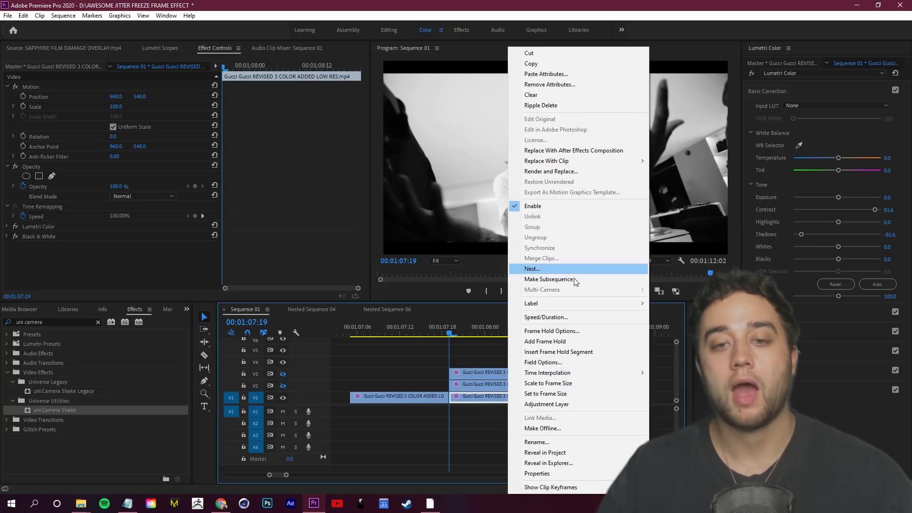
pyautogui.click(568, 341)
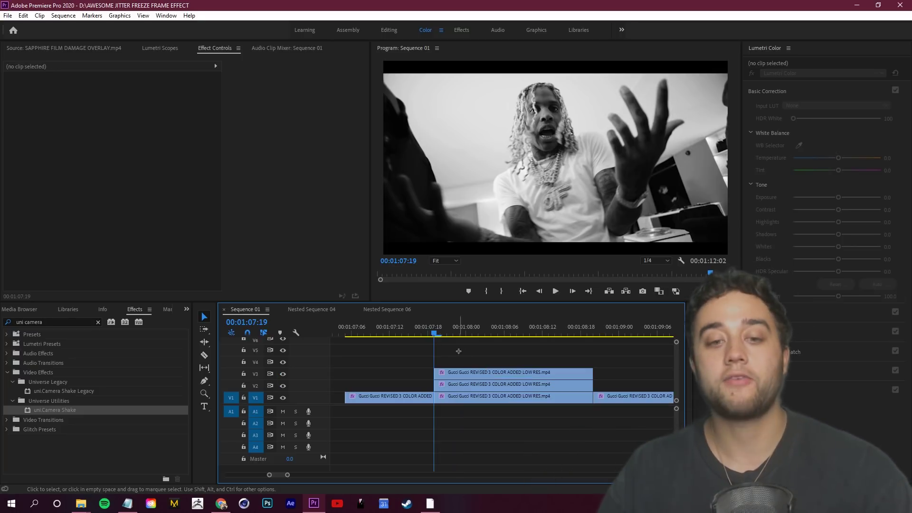
# - Apply the Camera Blur effect to the V1 freeze frame that starts at 00:01:07:19
pyautogui.moveTo(459, 350); pyautogui.dragTo(504, 455)
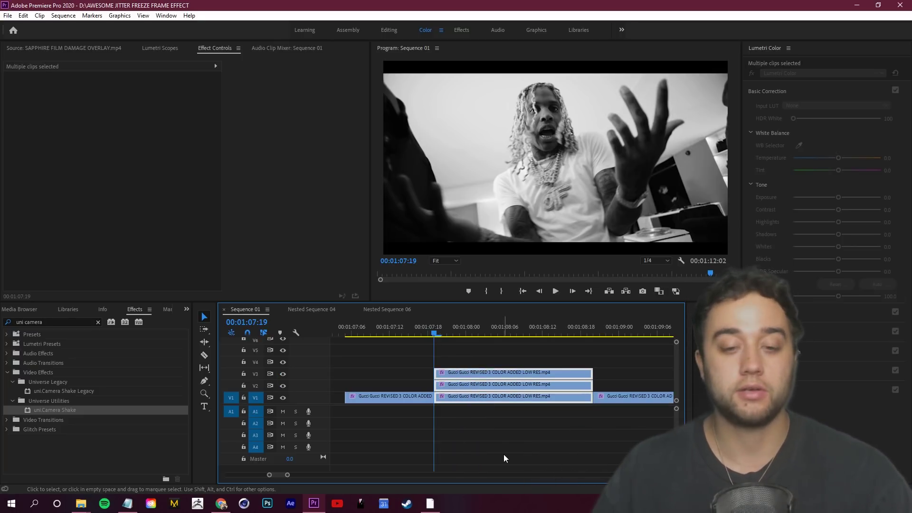
pyautogui.click(470, 402)
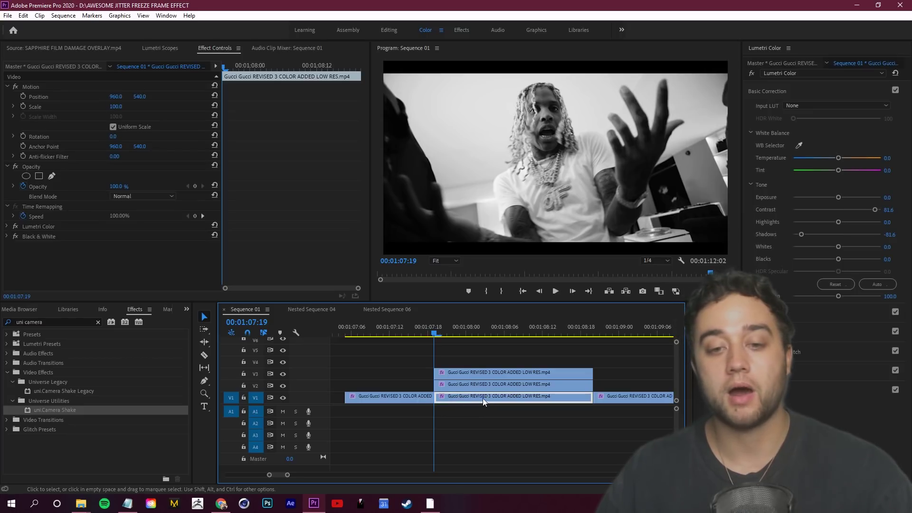
pyautogui.hotkey('shift', '7')
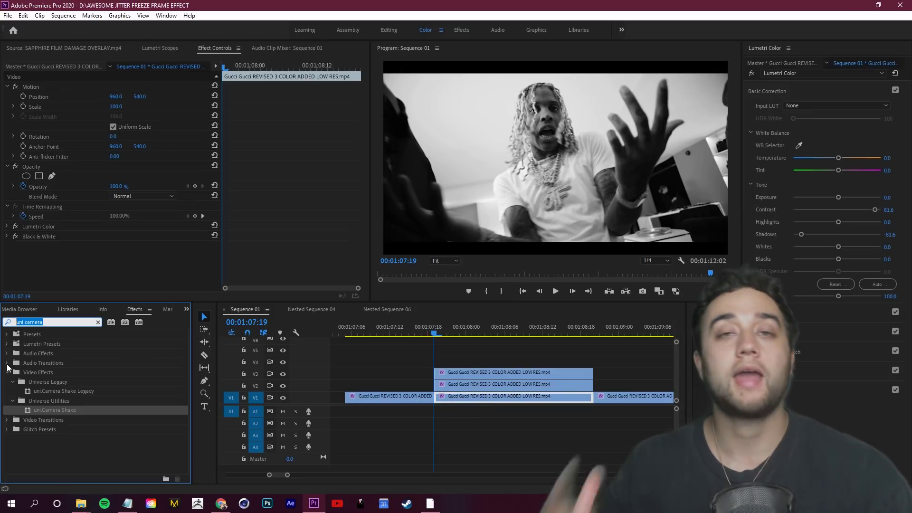
pyautogui.write('camera bl')
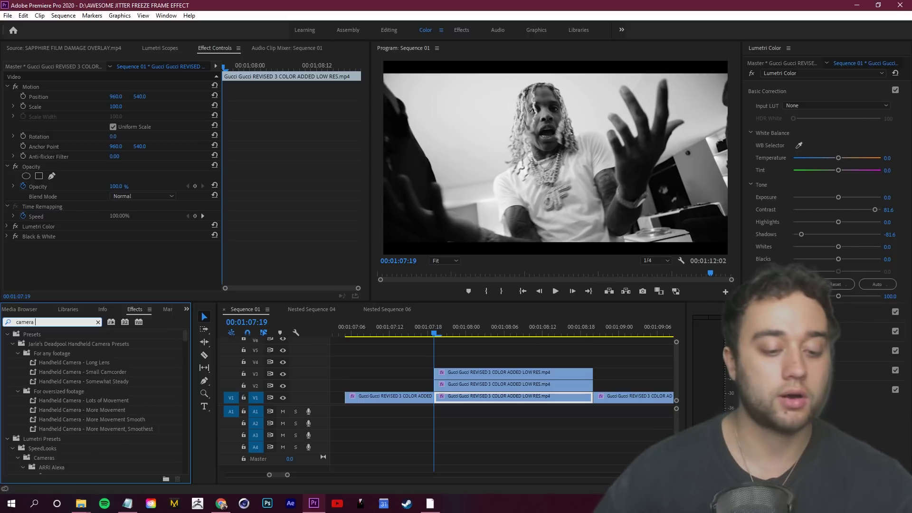
pyautogui.write('ur')
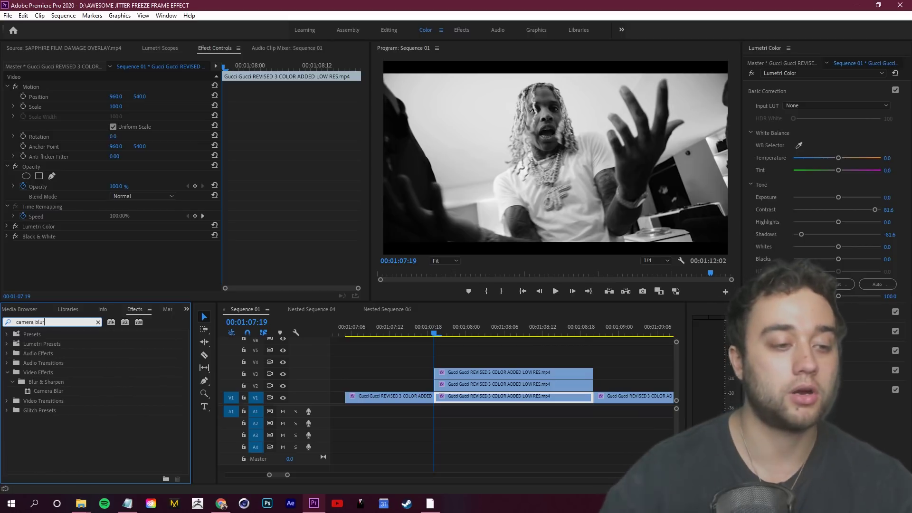
pyautogui.click(48, 391)
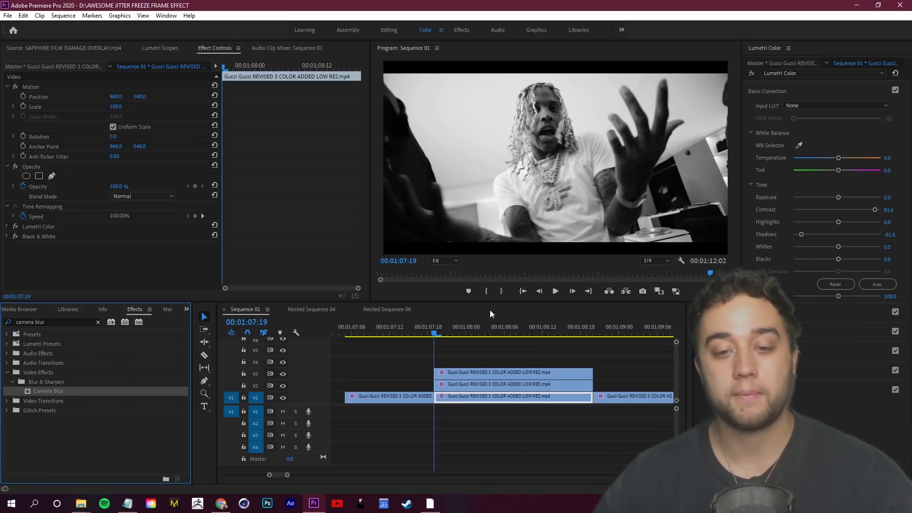
pyautogui.moveTo(467, 396); pyautogui.dragTo(469, 395)
pyautogui.hscroll(1, 475, 394)
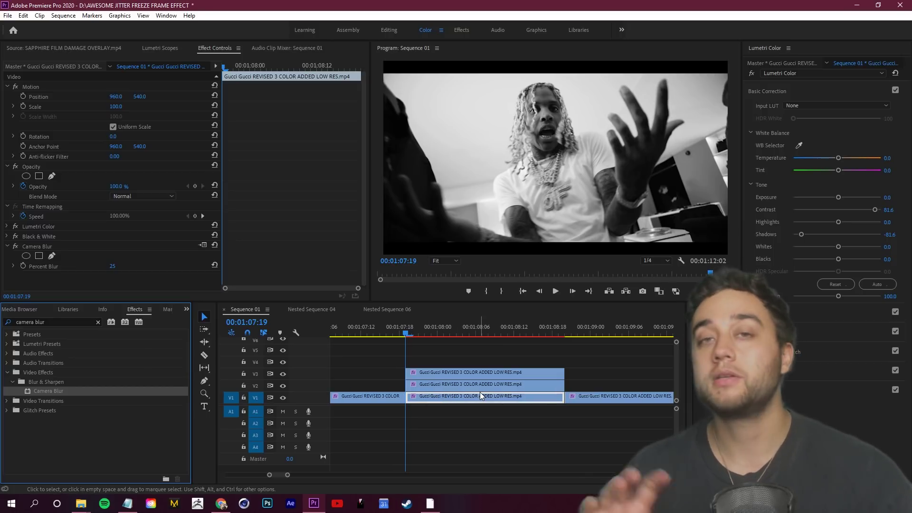
# - Hide V2 and V3, then set the V1 freeze frame's Camera Blur to 8 percent
pyautogui.click(283, 374)
pyautogui.click(283, 386)
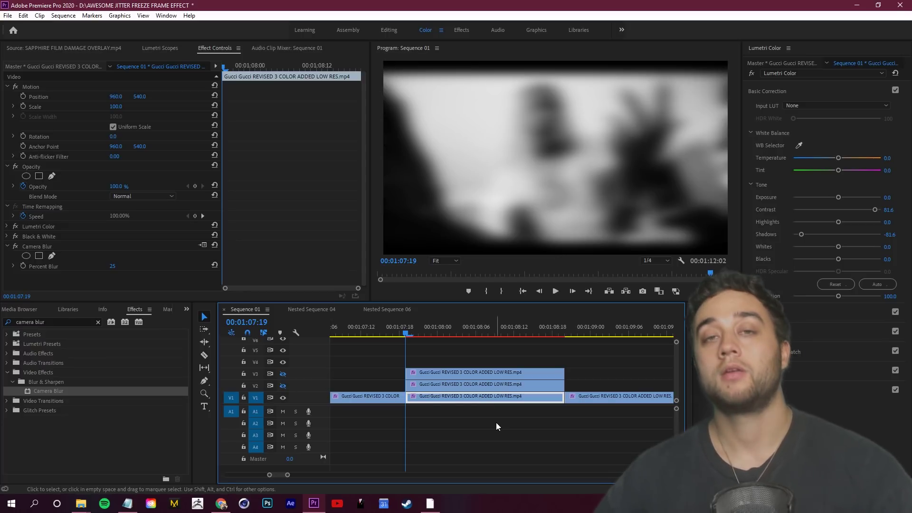
pyautogui.click(34, 247)
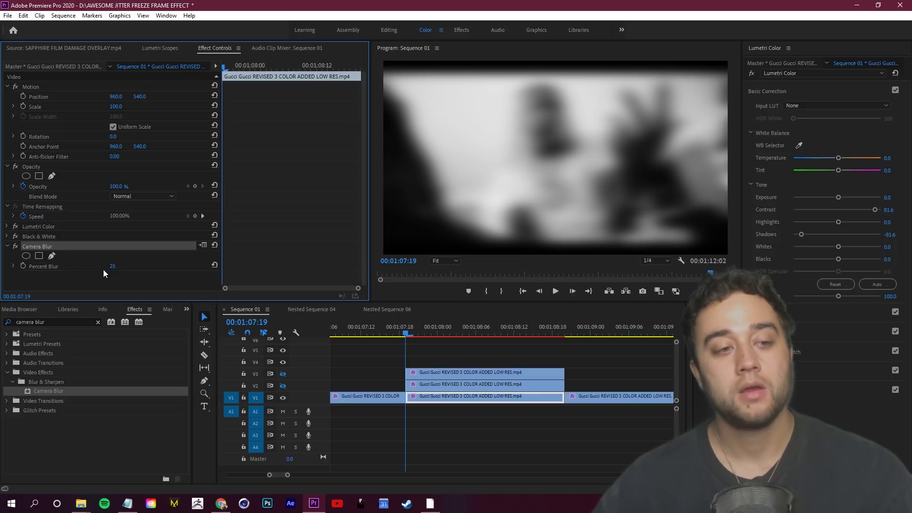
pyautogui.click(123, 289)
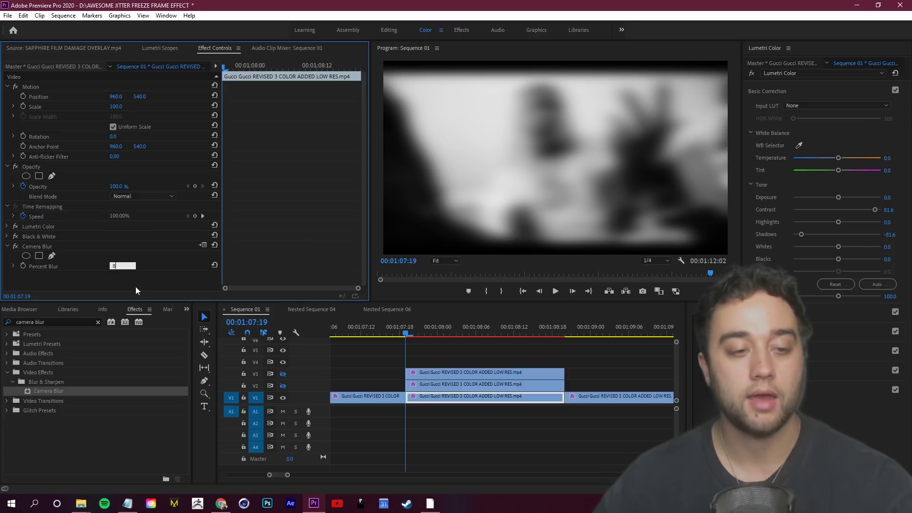
pyautogui.press('Return')
pyautogui.click(432, 335)
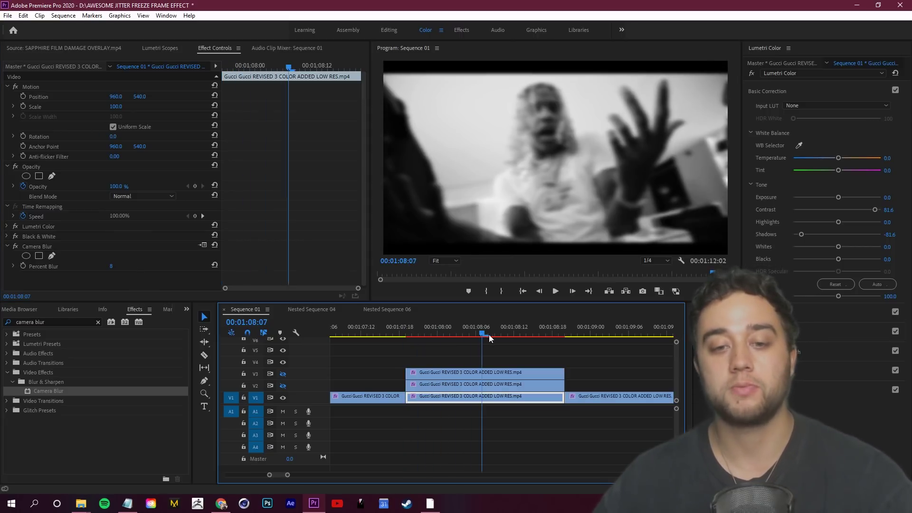
# - Show V2 again and apply Camera Blur to its freeze frame with Percent Blur set to 4
pyautogui.click(463, 385)
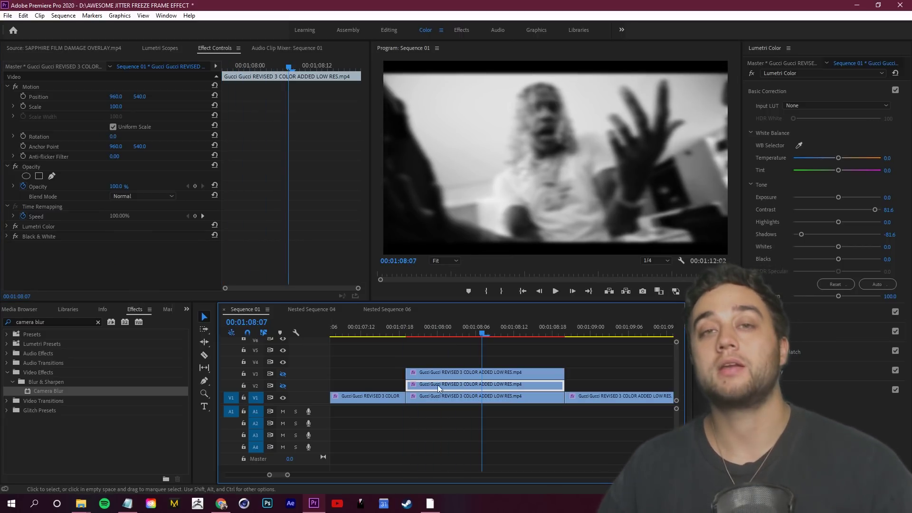
pyautogui.click(283, 385)
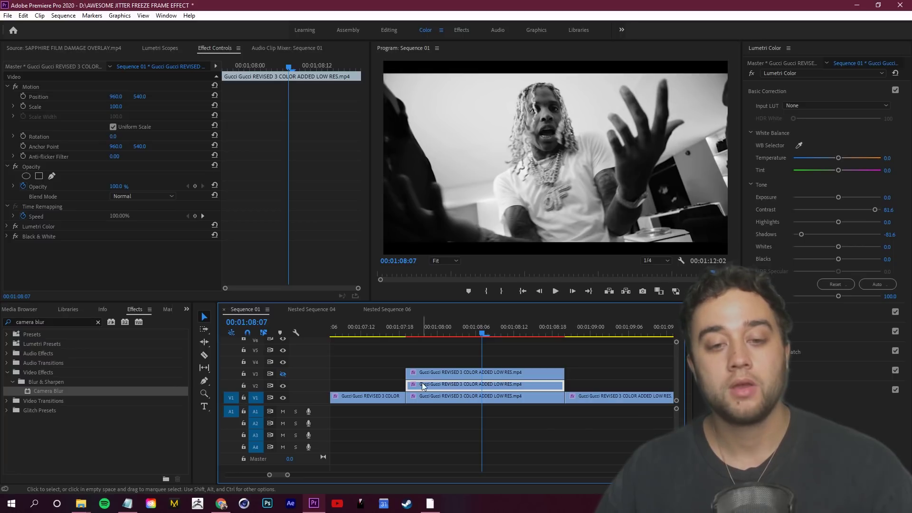
pyautogui.moveTo(65, 394); pyautogui.dragTo(487, 387)
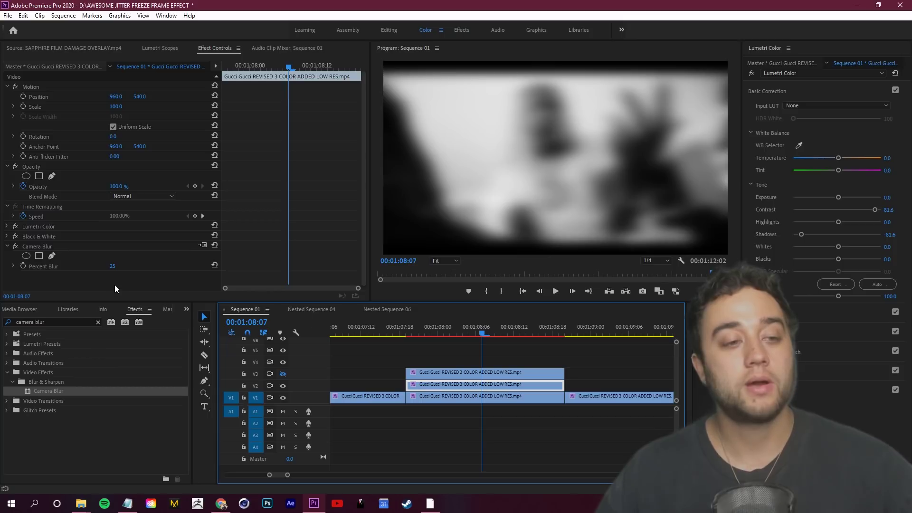
pyautogui.click(112, 266)
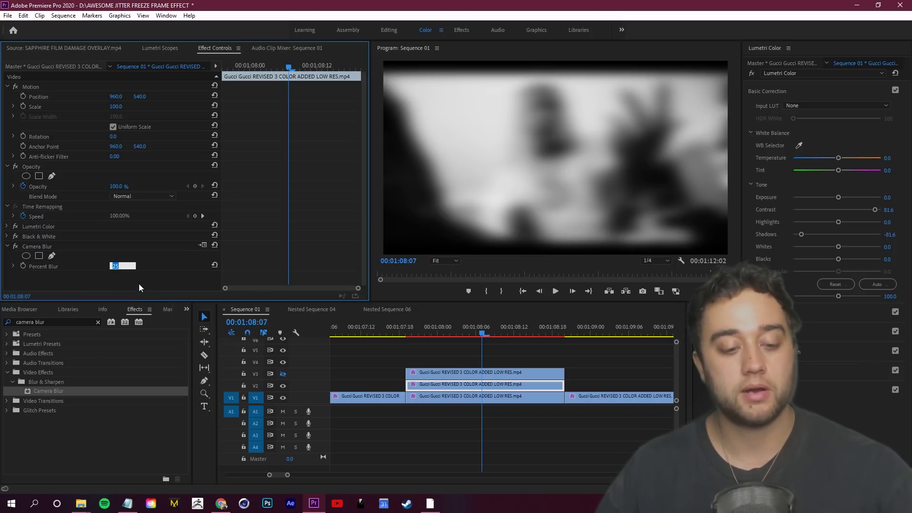
pyautogui.write('4')
pyautogui.press('Return')
# - Turn off opacity keyframing on the V2 freeze frame and set its blend mode to Hard Light
pyautogui.click(435, 389)
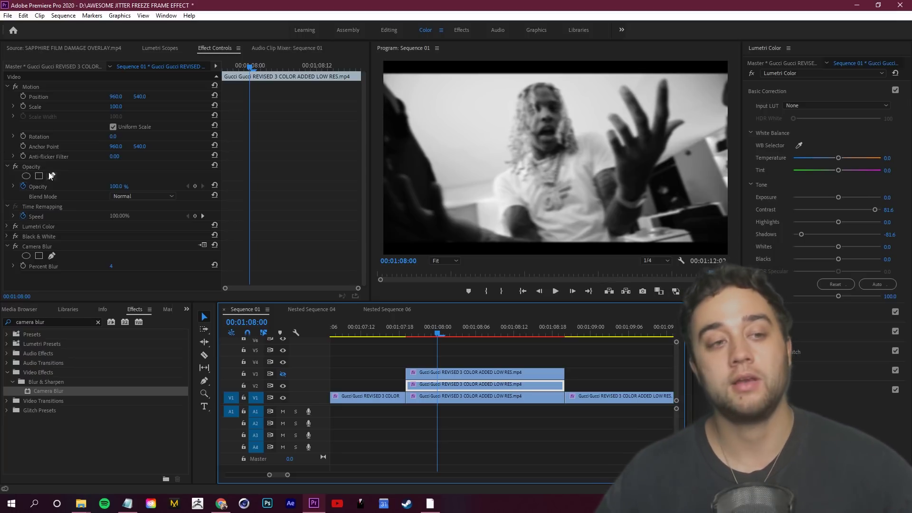
pyautogui.click(142, 196)
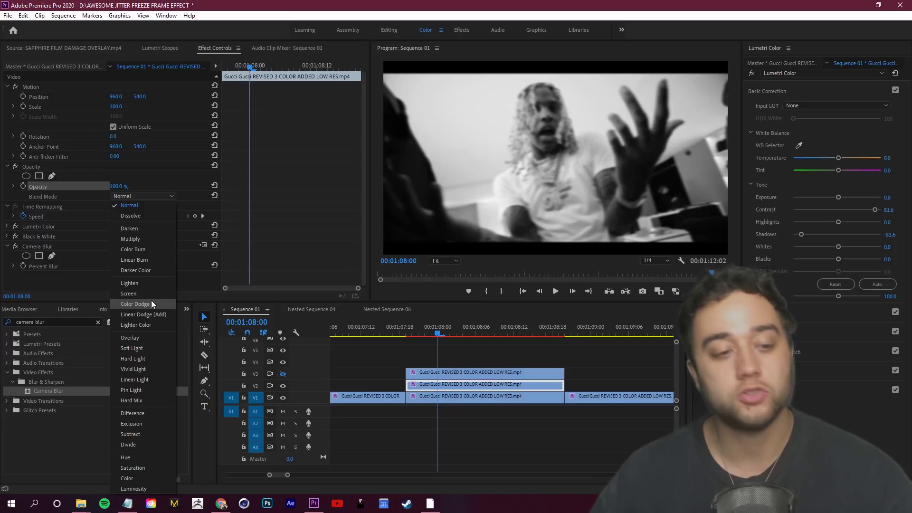
pyautogui.click(144, 359)
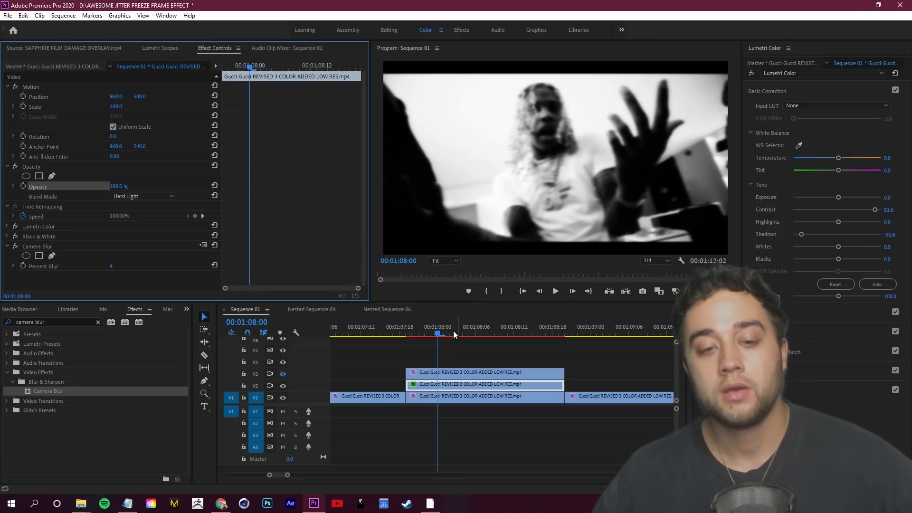
# - Try keyframing the V2 freeze frame's Motion Position and Scale frame by frame from 00:01:07:19
pyautogui.click(411, 332)
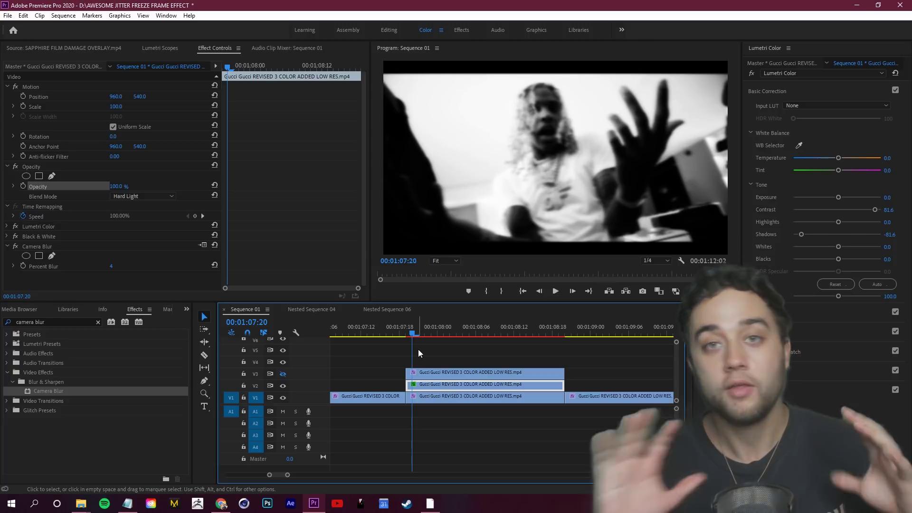
pyautogui.press('Left')
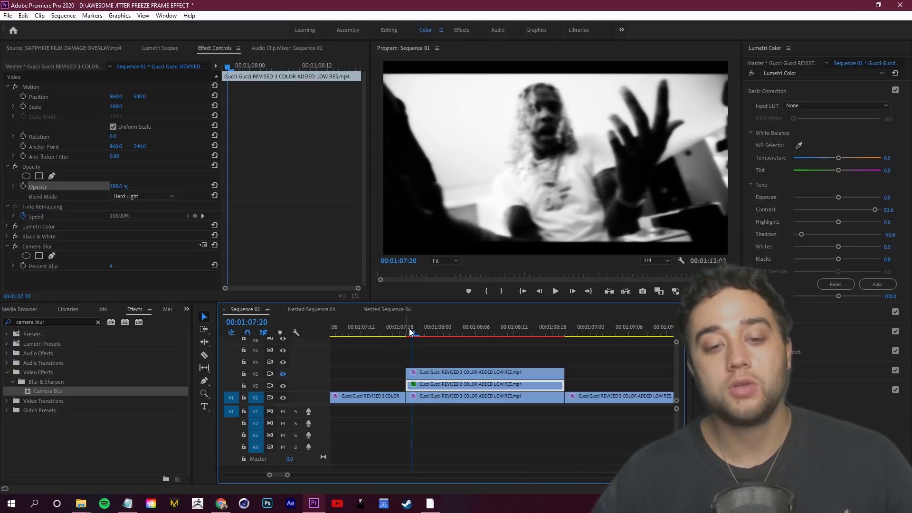
pyautogui.click(23, 96)
pyautogui.click(23, 107)
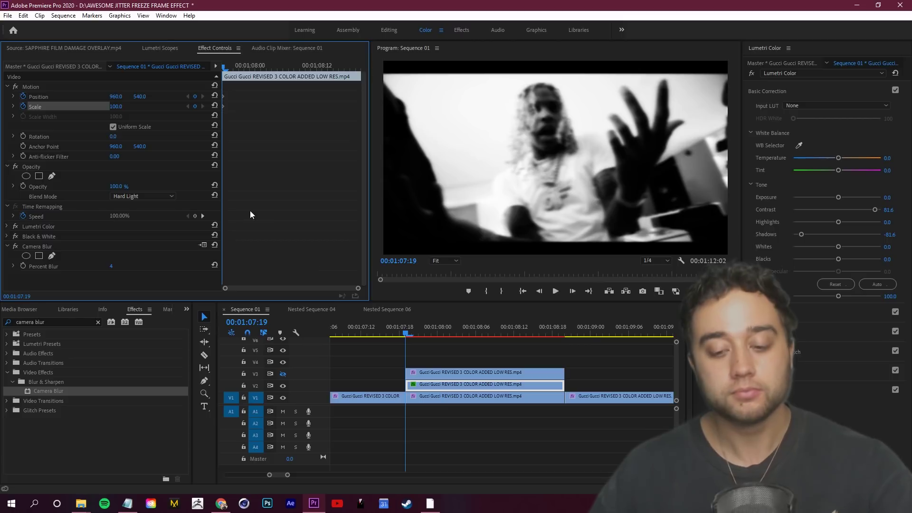
pyautogui.press('Right')
pyautogui.moveTo(114, 96); pyautogui.dragTo(118, 97)
pyautogui.press('Right')
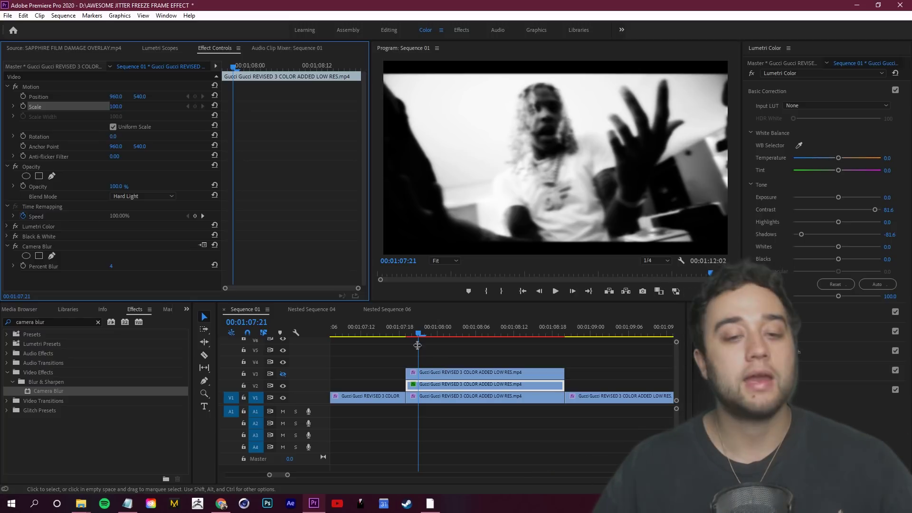
pyautogui.moveTo(420, 342); pyautogui.dragTo(406, 338)
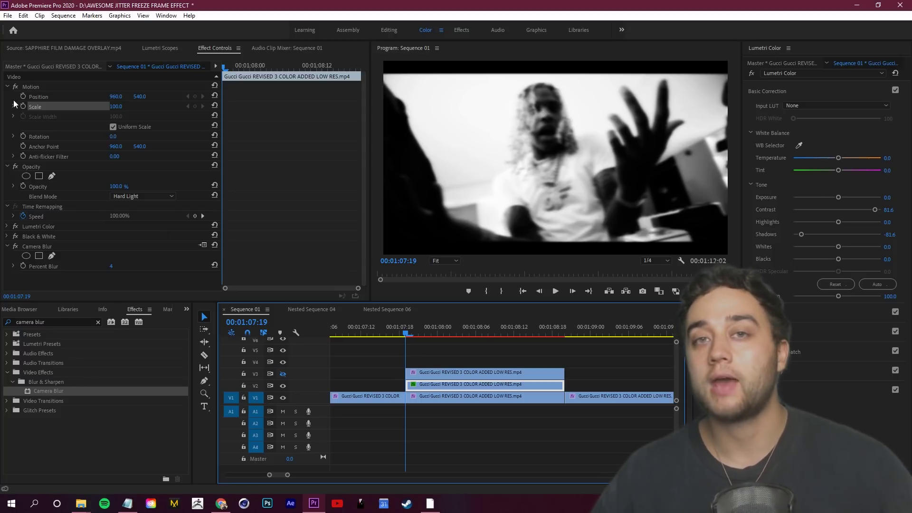
# - Apply the Transform effect to the V2 freeze frame
pyautogui.click(59, 323)
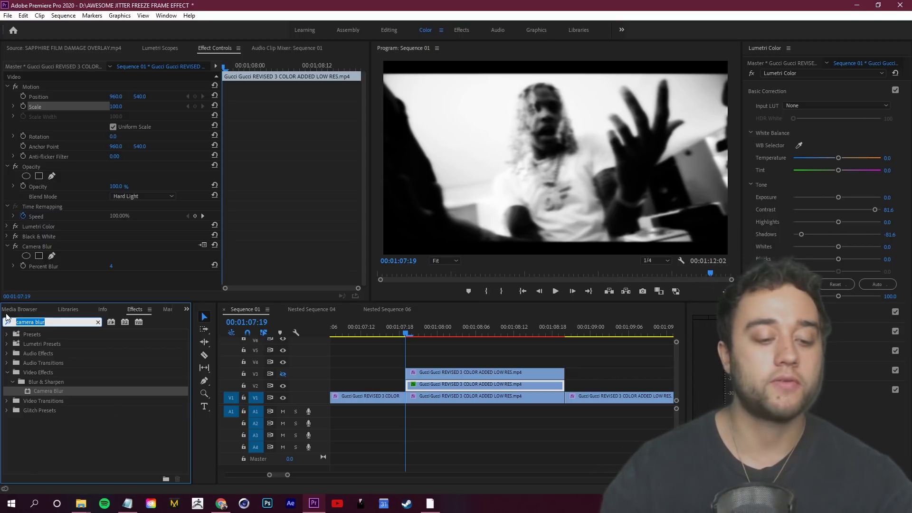
pyautogui.write('transform')
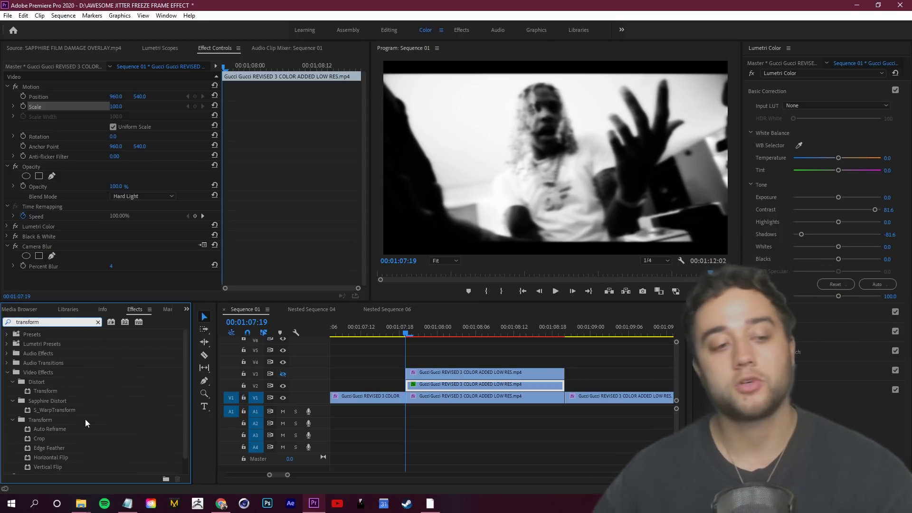
pyautogui.moveTo(41, 391); pyautogui.dragTo(458, 387)
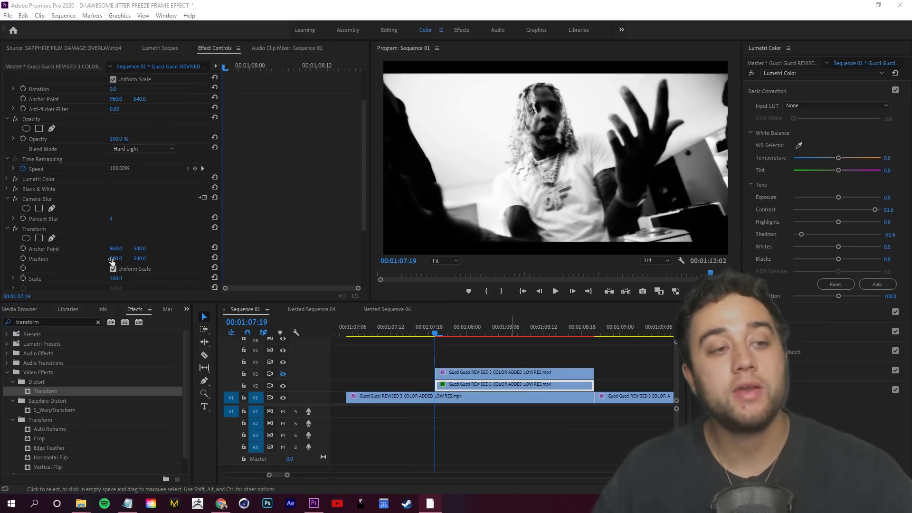
# - Keyframe the Transform effect's Anchor Point, Position and Scale from 00:01:07:19, shifting the anchor point horizontally on successive frames
pyautogui.scroll(-3, 51, 179)
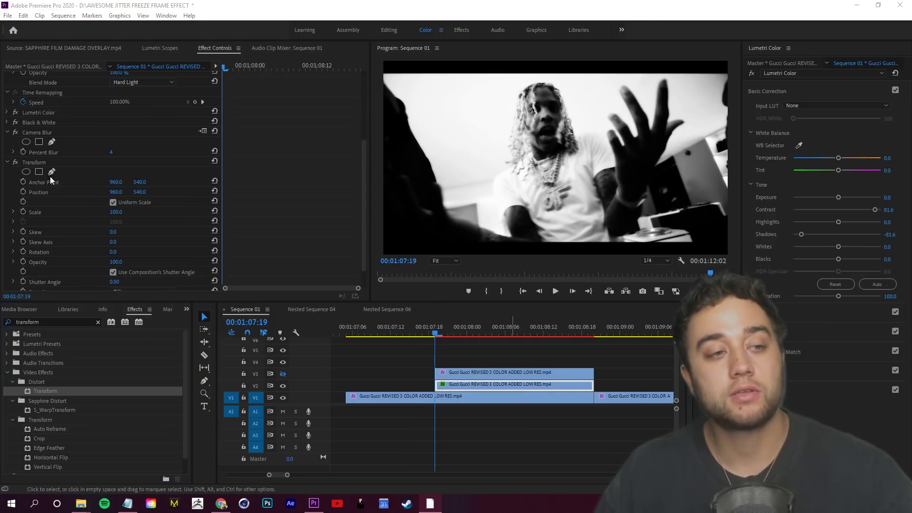
pyautogui.click(23, 182)
pyautogui.click(23, 192)
pyautogui.click(23, 211)
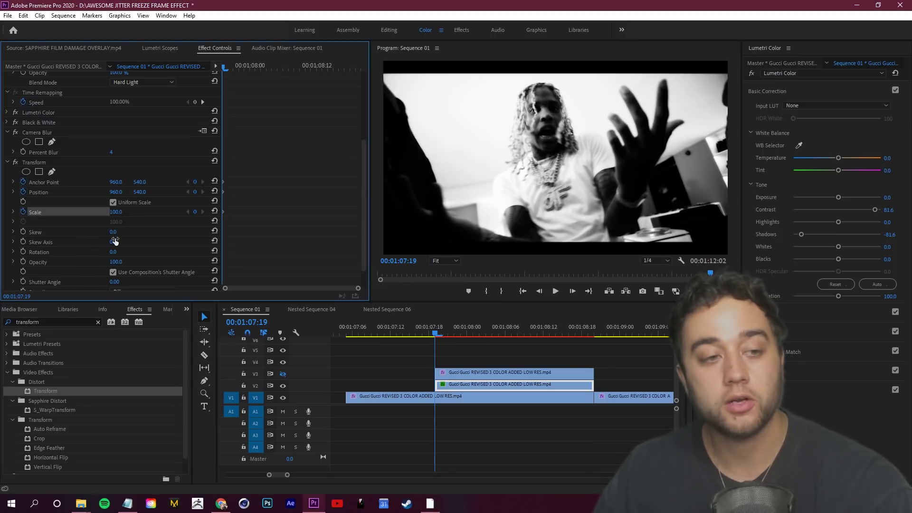
pyautogui.press('Right')
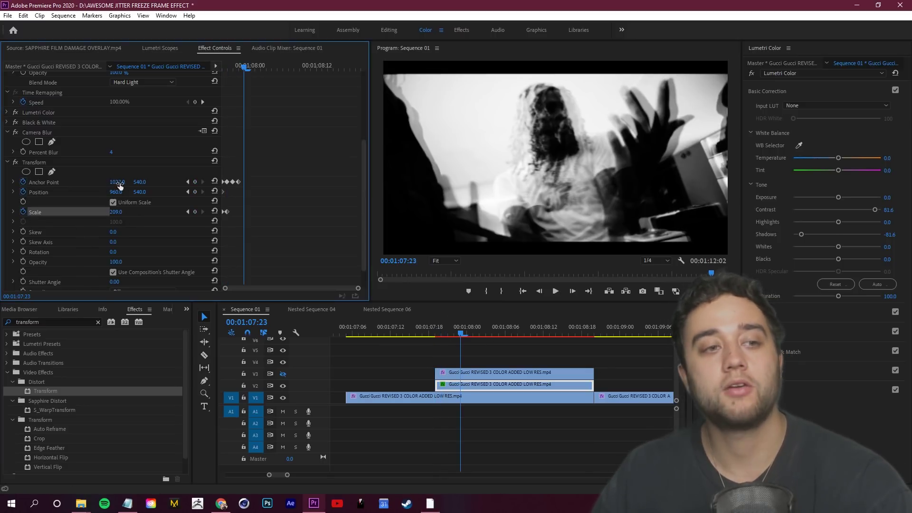
pyautogui.moveTo(118, 183); pyautogui.dragTo(127, 184)
pyautogui.press('Right')
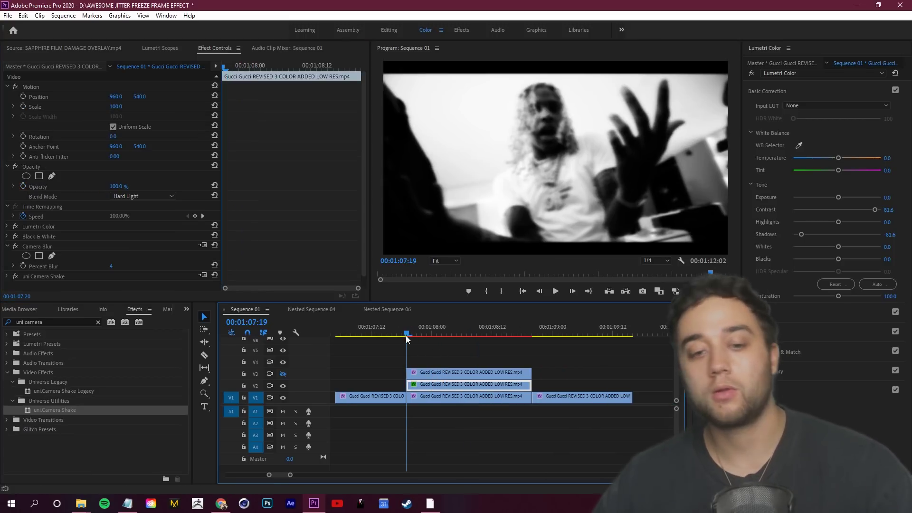
# - Show V3, turn off opacity keyframing on its freeze frame and draw a pen opacity mask on it
pyautogui.click(349, 386)
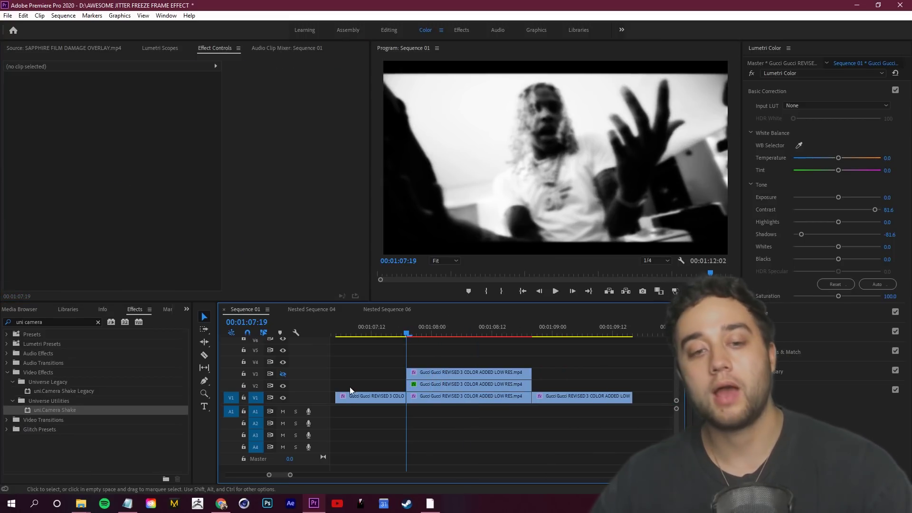
pyautogui.click(282, 374)
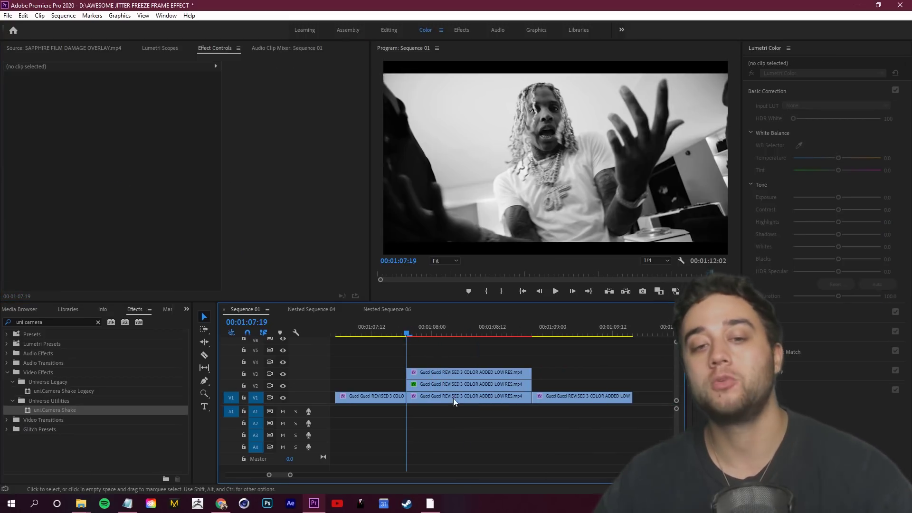
pyautogui.click(428, 375)
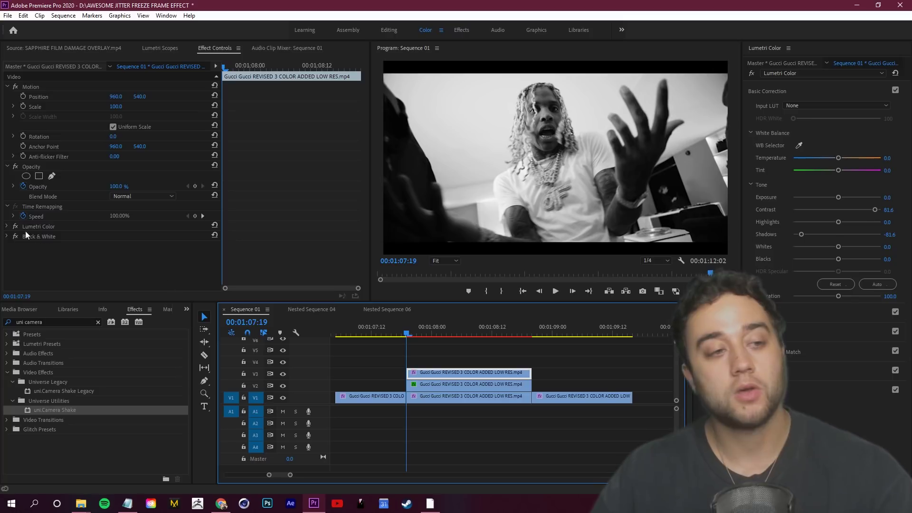
pyautogui.click(25, 186)
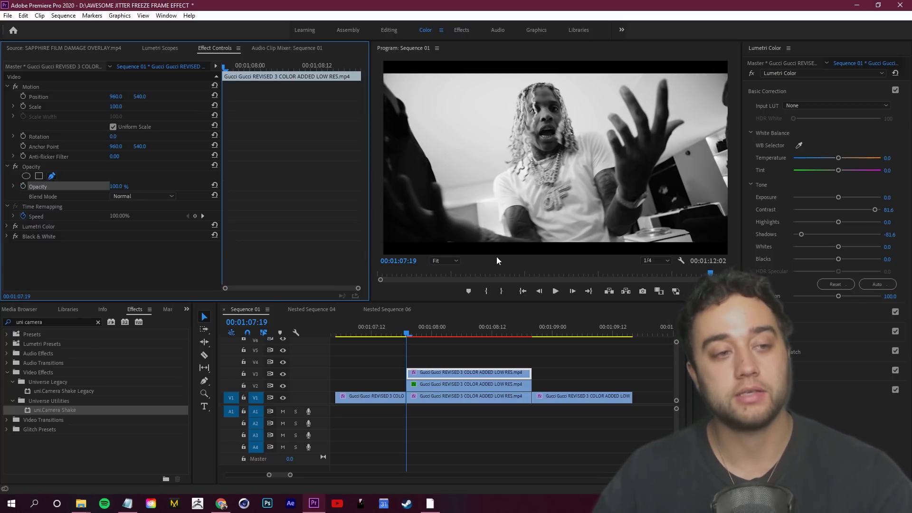
pyautogui.click(402, 195)
pyautogui.press('`')
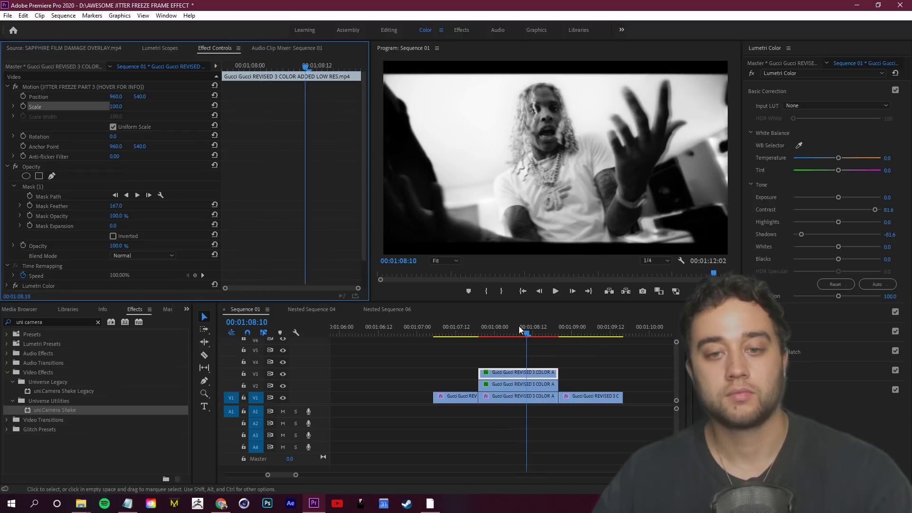
# - Play back the V1–V3 freeze-frame section from about 00:01:07:15, including a full-screen preview
pyautogui.moveTo(519, 325); pyautogui.dragTo(465, 333)
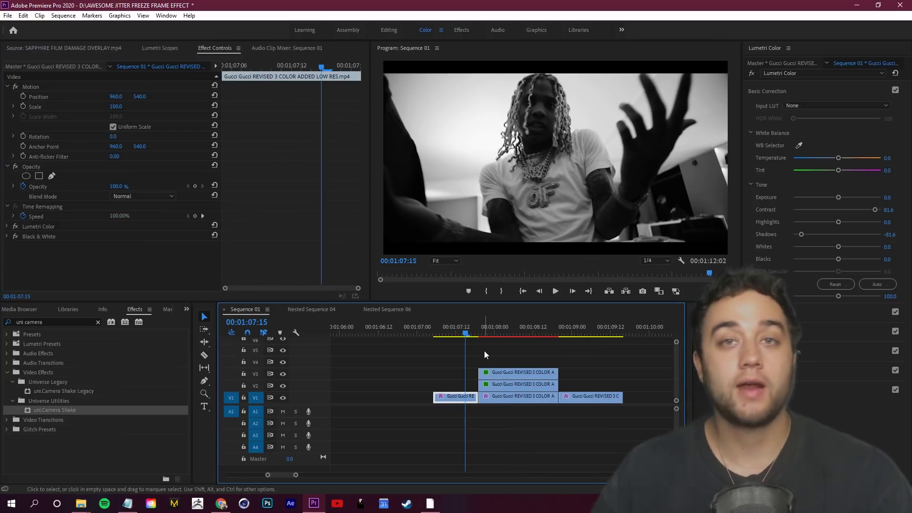
pyautogui.press('space')
pyautogui.moveTo(519, 330); pyautogui.dragTo(506, 343)
pyautogui.press('`')
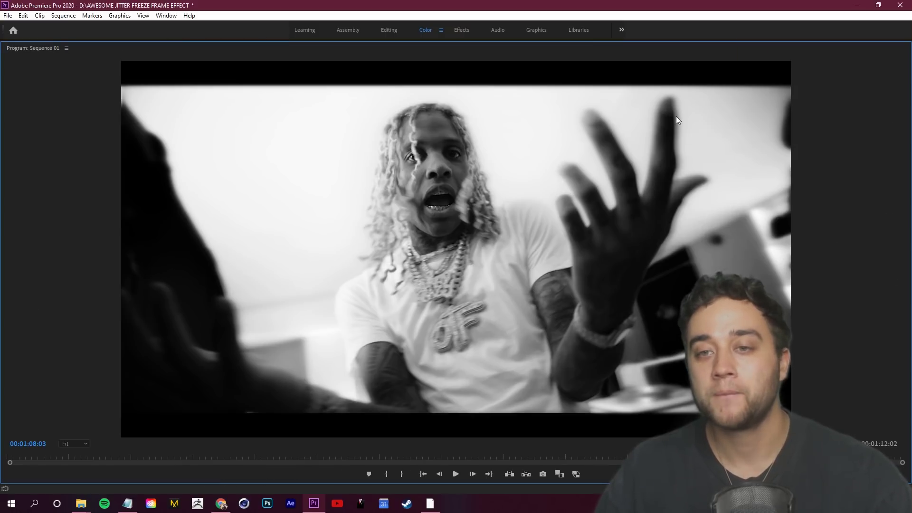
pyautogui.press('space')
pyautogui.press('space')
pyautogui.press('`')
# - Set the uni.Camera Shake Master Amount on the V2 freeze frame to 60%
pyautogui.click(497, 331)
pyautogui.press('Up')
pyautogui.click(515, 371)
pyautogui.click(511, 387)
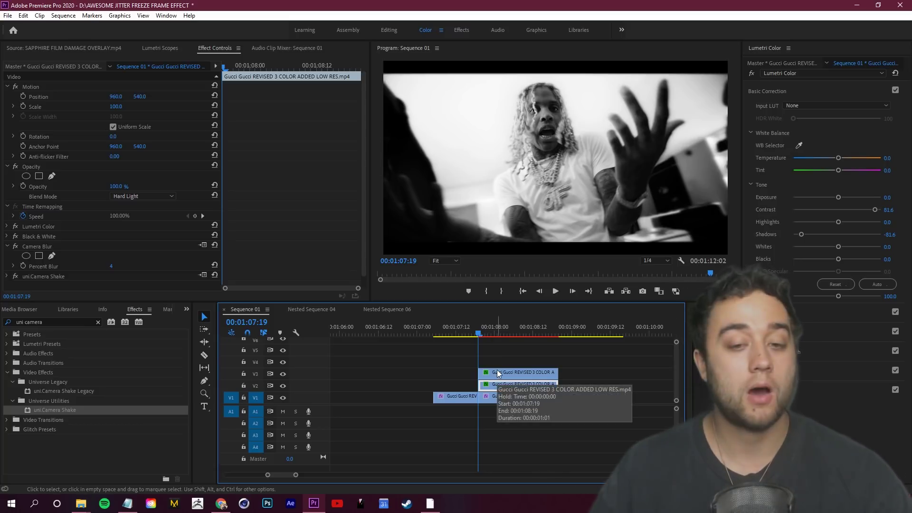
pyautogui.click(7, 276)
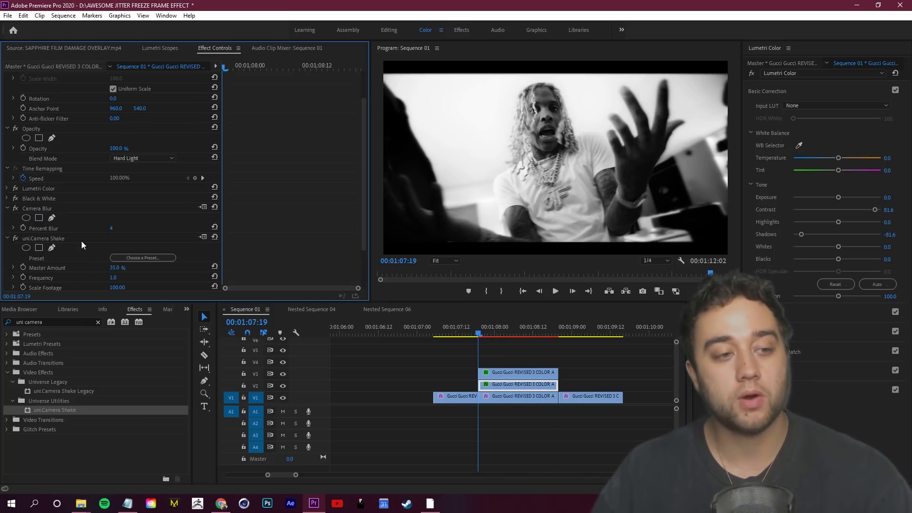
pyautogui.moveTo(115, 268); pyautogui.dragTo(132, 267)
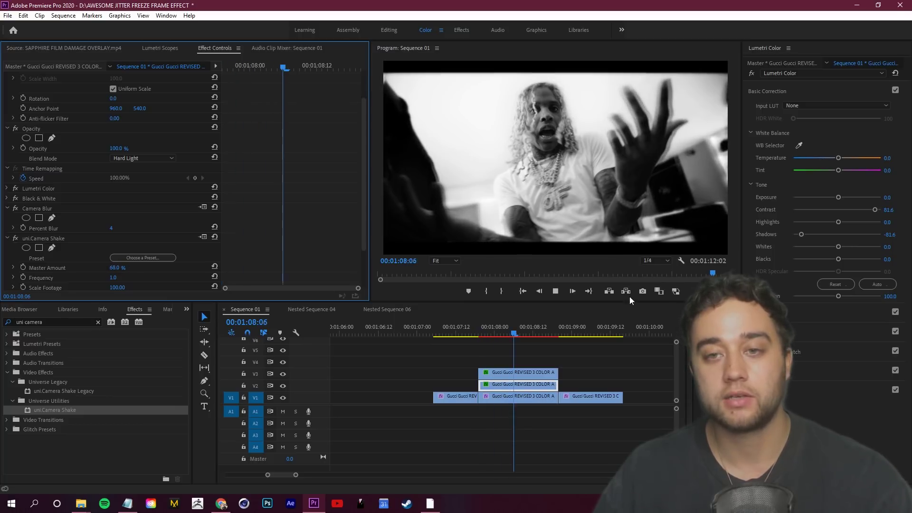
# - Preview the freeze-frame section with the stronger camera shake, both full screen and in the normal layout
pyautogui.click(525, 331)
pyautogui.press('j')
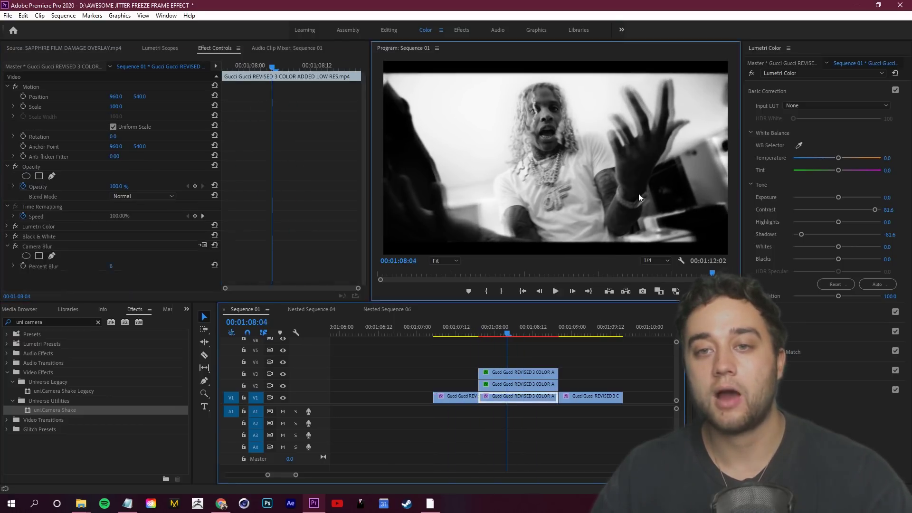
pyautogui.press('`')
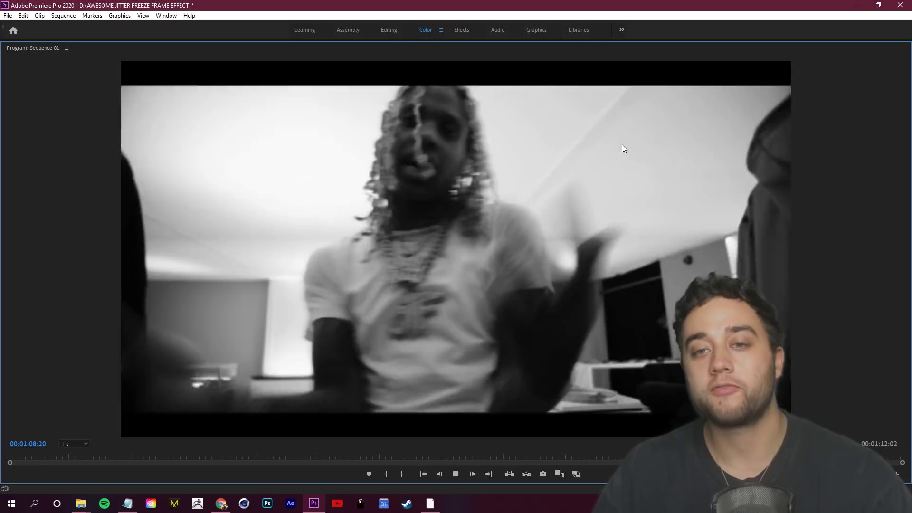
pyautogui.press('`')
pyautogui.press('space')
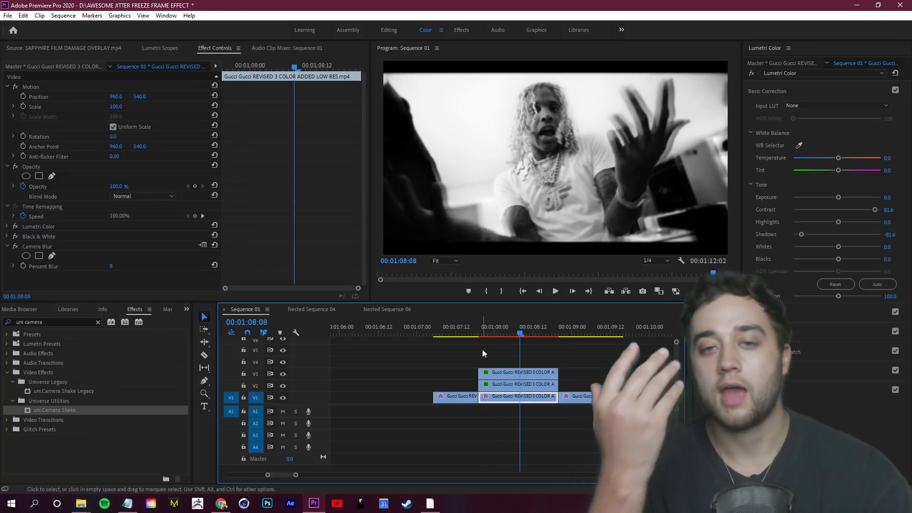
pyautogui.click(480, 333)
pyautogui.press('space')
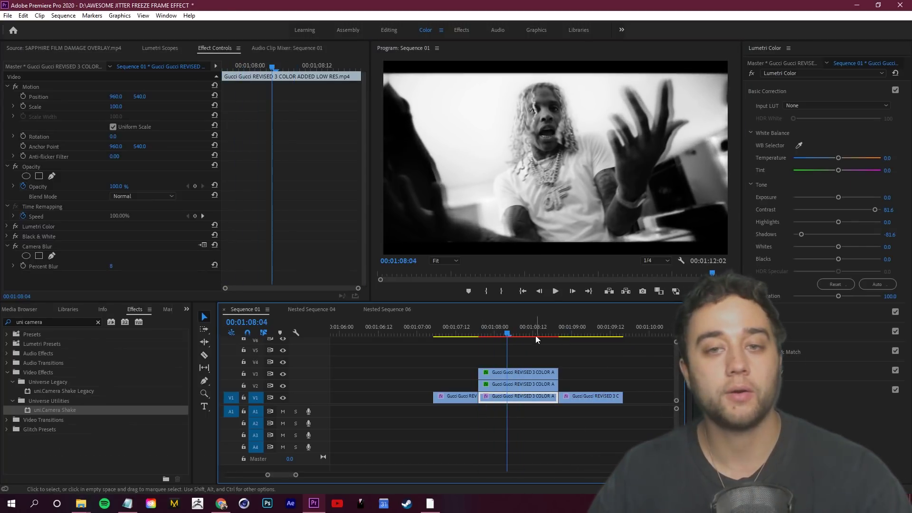
pyautogui.click(546, 344)
pyautogui.press('space')
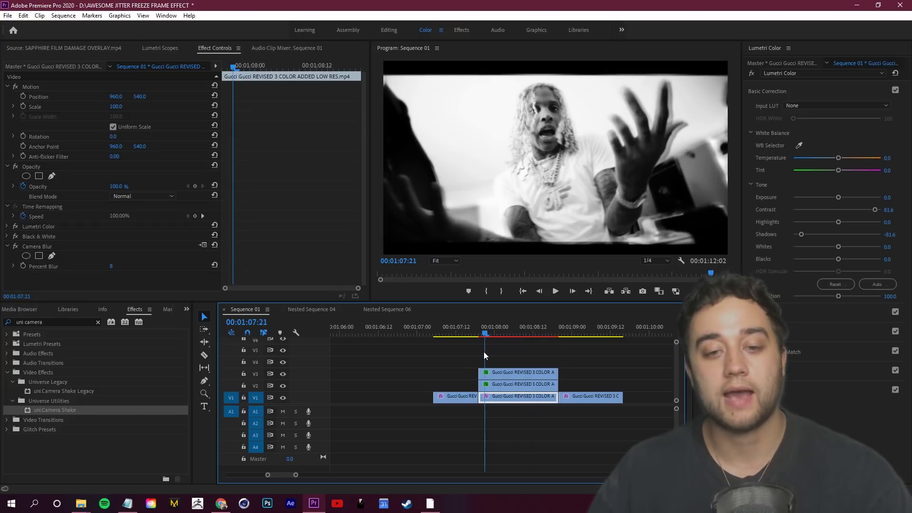
# - Start Position and Scale keyframes on the V3 freeze frame at 00:01:07:19 and set Position X to 928 at 00:01:08:00
pyautogui.click(497, 373)
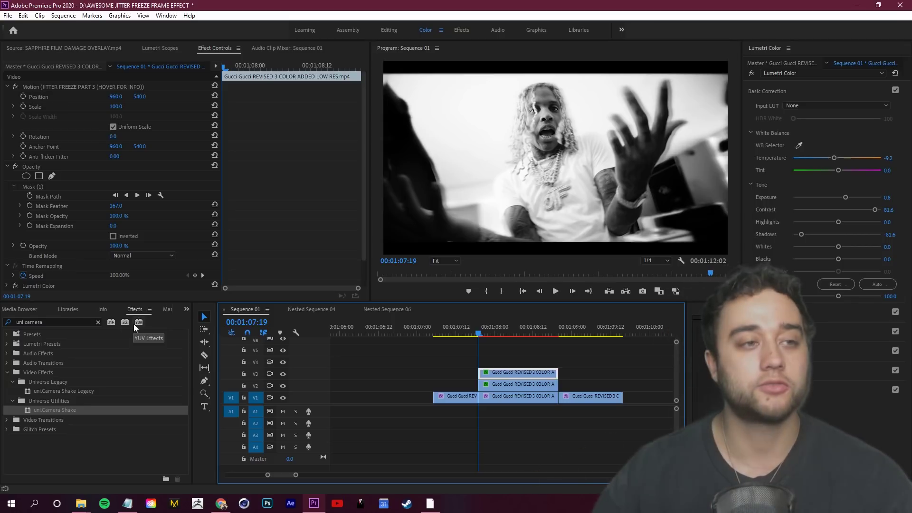
pyautogui.click(23, 96)
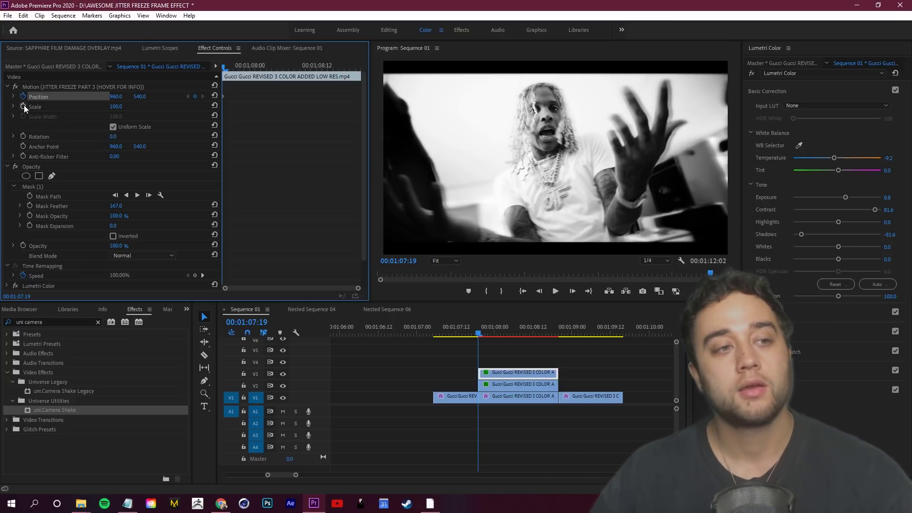
pyautogui.click(23, 106)
pyautogui.hotkey('shift', 'Right')
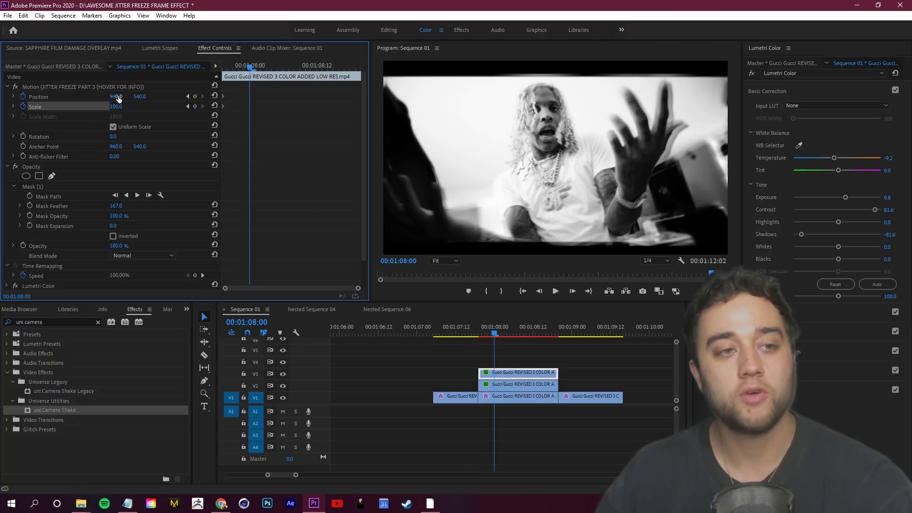
pyautogui.moveTo(116, 97); pyautogui.dragTo(120, 97)
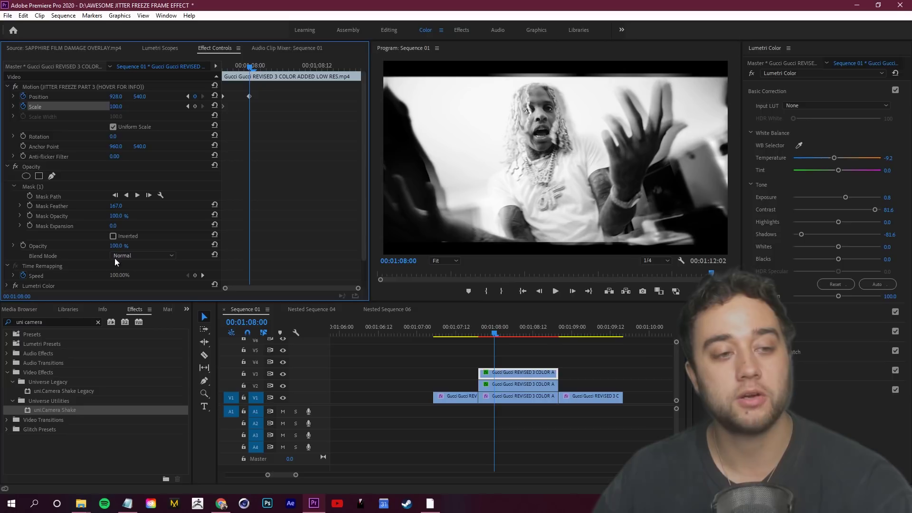
# - Add further Position keyframes a few frames apart on the V3 freeze frame, shifting it horizontally each time
pyautogui.click(523, 372)
pyautogui.press('Right')
pyautogui.press('Right')
pyautogui.press('Right')
pyautogui.press('Right')
pyautogui.moveTo(116, 97)
pyautogui.mouseDown()
pyautogui.moveTo(130, 99)
pyautogui.moveTo(98, 98)
pyautogui.moveTo(143, 98)
pyautogui.moveTo(134, 99)
pyautogui.mouseUp()
pyautogui.press('Right')
pyautogui.press('Right')
pyautogui.press('Right')
pyautogui.press('Right')
pyautogui.press('Right')
pyautogui.press('Right')
pyautogui.press('Right')
pyautogui.press('Right')
pyautogui.press('Right')
pyautogui.press('Right')
pyautogui.press('Right')
pyautogui.press('Right')
pyautogui.press('Right')
pyautogui.click(119, 97)
# - Play back the V3 freeze frame's horizontal jitter and inspect its Position keyframes around 00:01:08:00
pyautogui.moveTo(533, 329); pyautogui.dragTo(470, 331)
pyautogui.press('space')
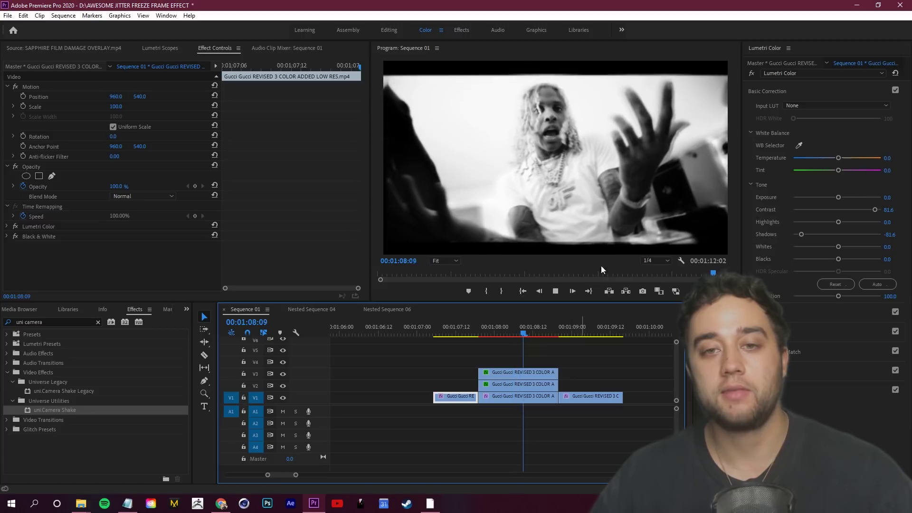
pyautogui.press('space')
pyautogui.click(530, 375)
pyautogui.press('space')
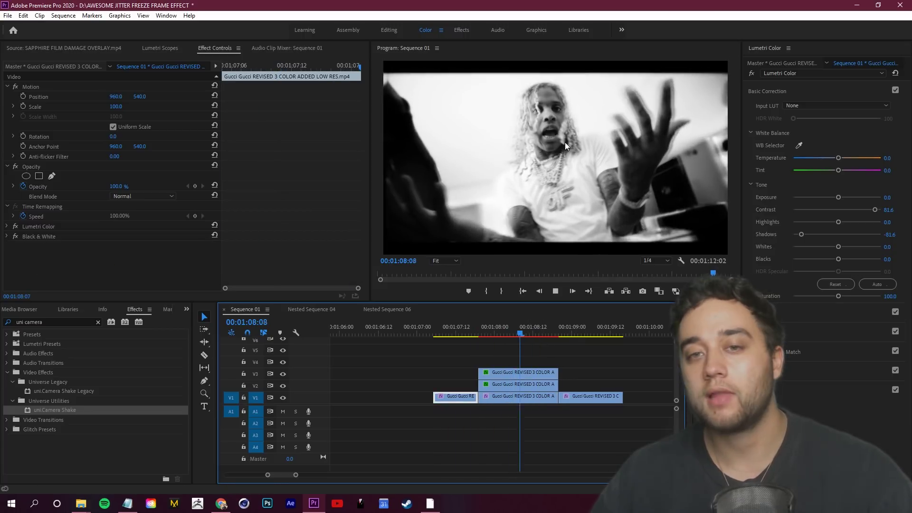
pyautogui.click(504, 333)
pyautogui.click(517, 374)
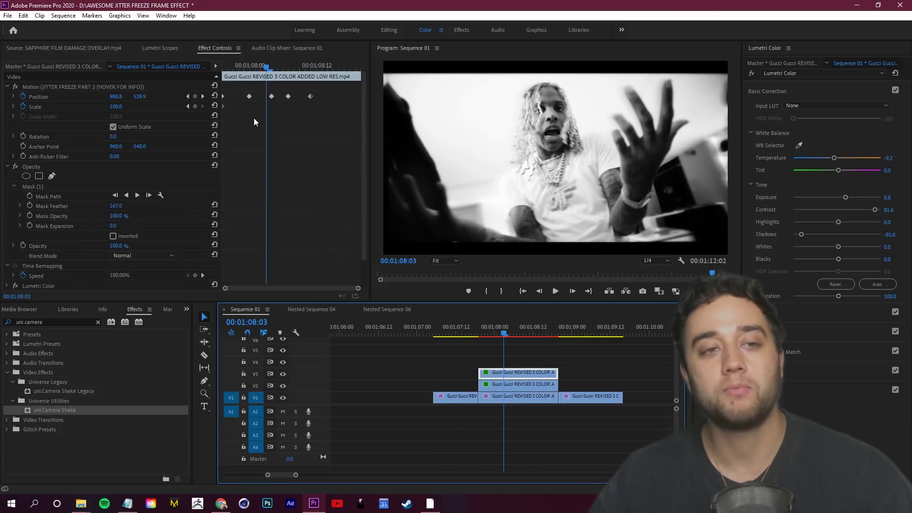
pyautogui.moveTo(263, 70); pyautogui.dragTo(247, 77)
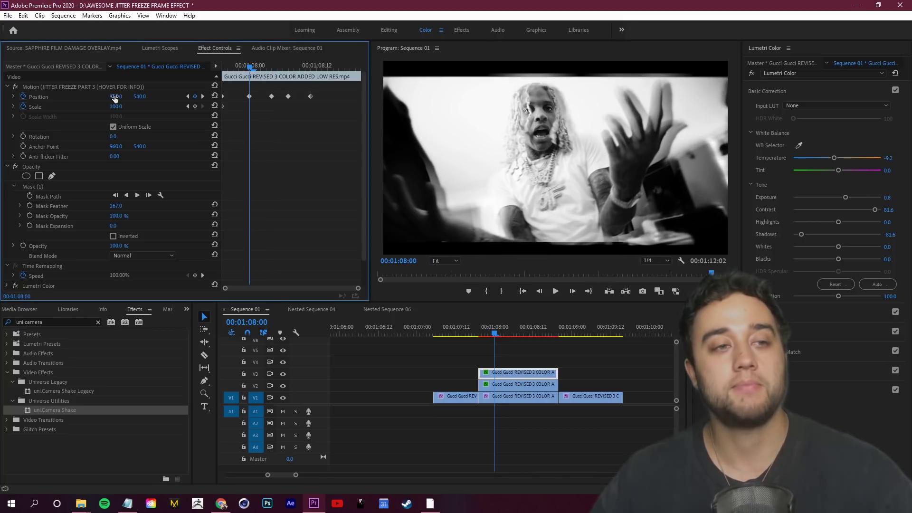
pyautogui.moveTo(310, 97); pyautogui.dragTo(288, 97)
pyautogui.click(247, 96)
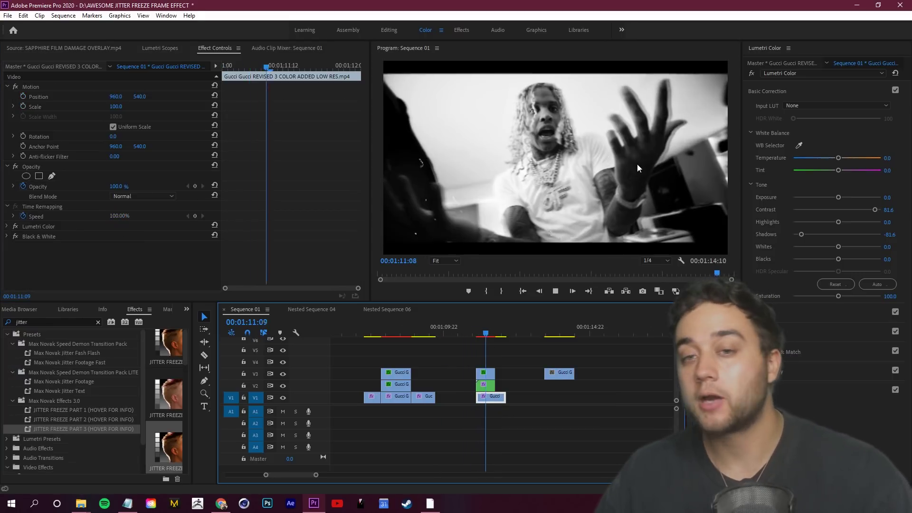
# - Play the example effect near 00:01:11:05 repeatedly to review its jitter and film damage look
pyautogui.moveTo(491, 335); pyautogui.dragTo(464, 333)
pyautogui.press('space')
pyautogui.press('space')
pyautogui.press('space')
pyautogui.press('space')
pyautogui.press('space')
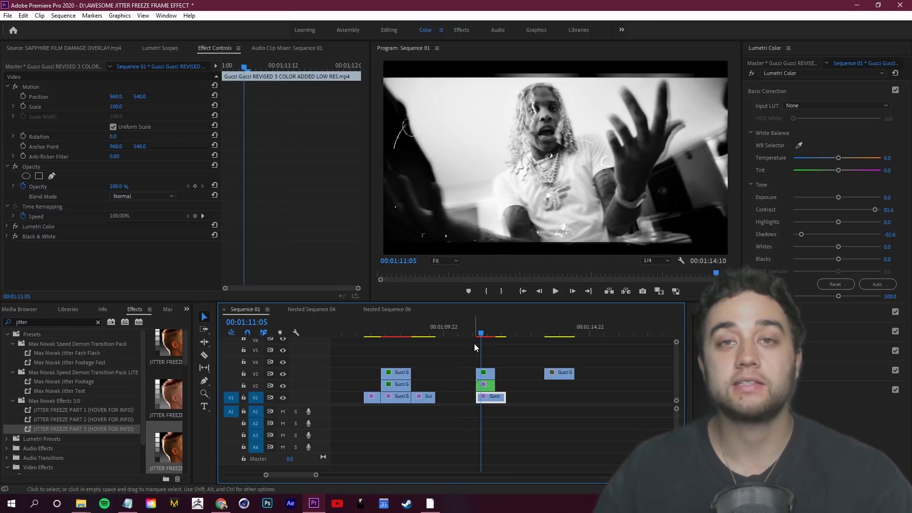
pyautogui.press('space')
pyautogui.click(472, 332)
pyautogui.press('space')
pyautogui.moveTo(479, 332); pyautogui.dragTo(482, 357)
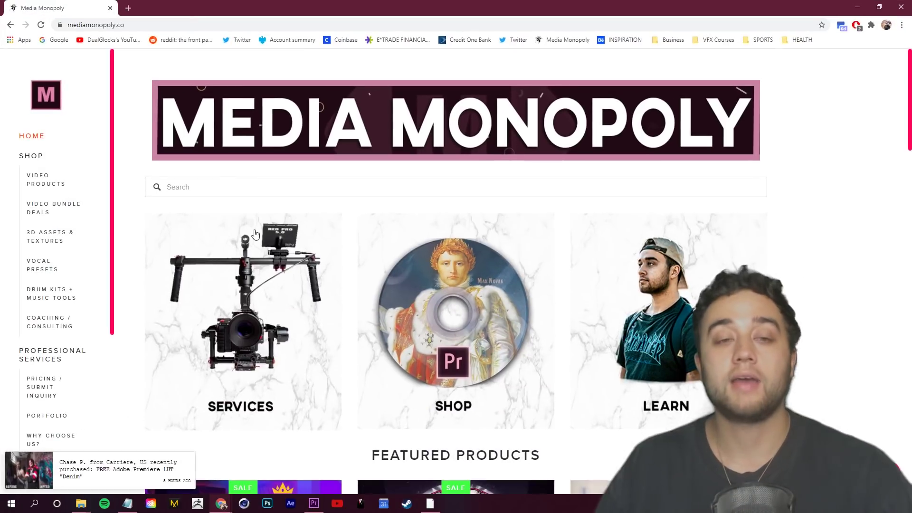
# - Browse the shop's video products on the Media Monopoly website in Chrome and return to Premiere Pro
pyautogui.click(442, 352)
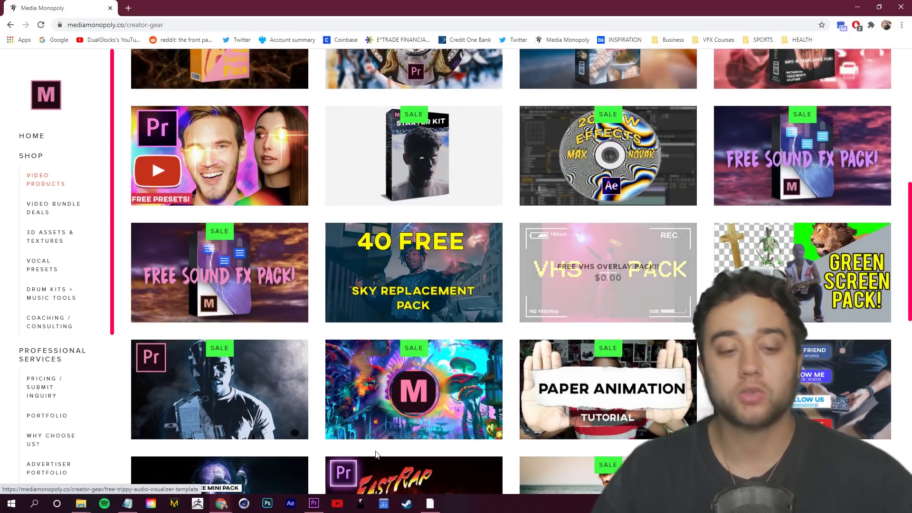
pyautogui.click(313, 502)
# - Select the SAPPHIRE FILM DAMAGE OVERLAY clip on V3 and review the stacked effect from about 00:01:11:00
pyautogui.click(486, 373)
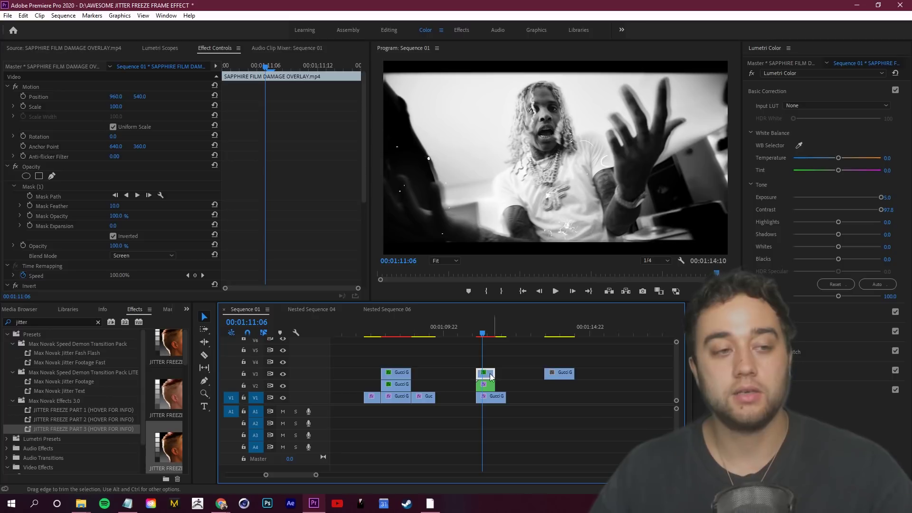
pyautogui.scroll(3, 479, 372)
pyautogui.moveTo(473, 335); pyautogui.dragTo(442, 340)
pyautogui.press('space')
pyautogui.moveTo(546, 335); pyautogui.dragTo(480, 344)
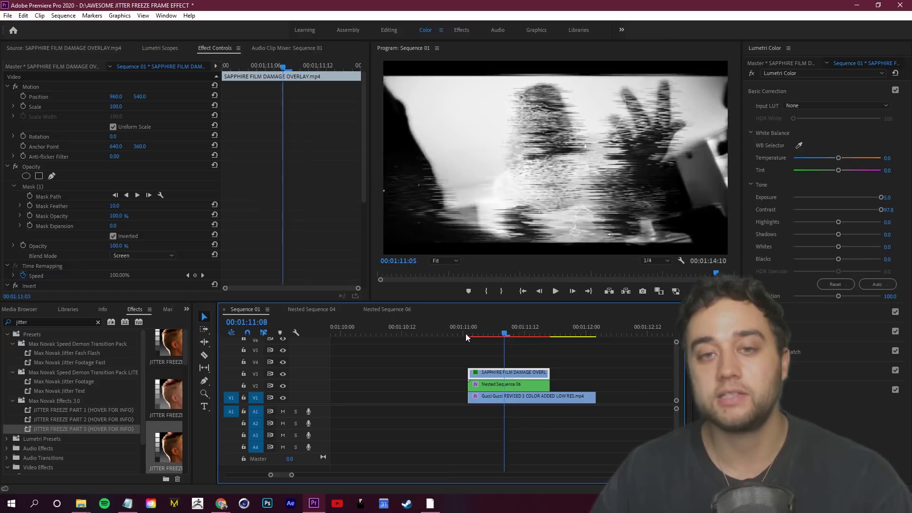
pyautogui.click(439, 334)
pyautogui.press('space')
pyautogui.moveTo(494, 337); pyautogui.dragTo(483, 337)
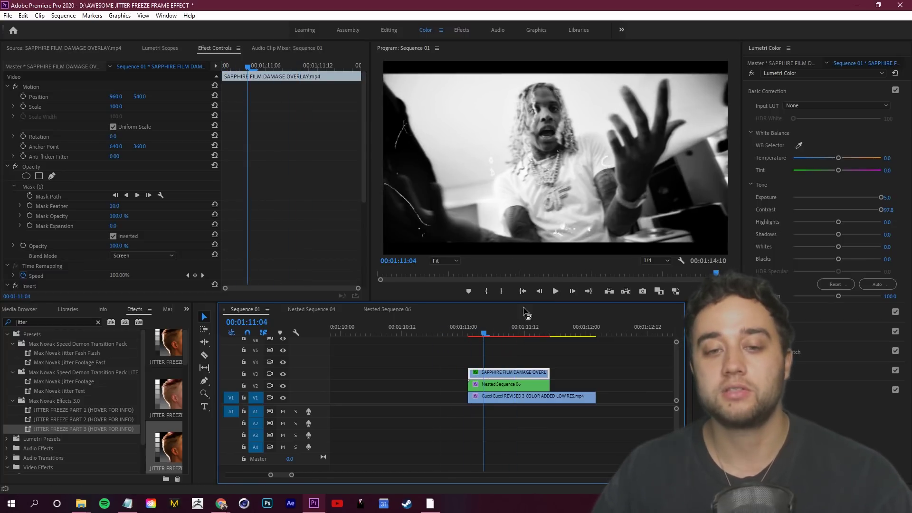
pyautogui.click(475, 328)
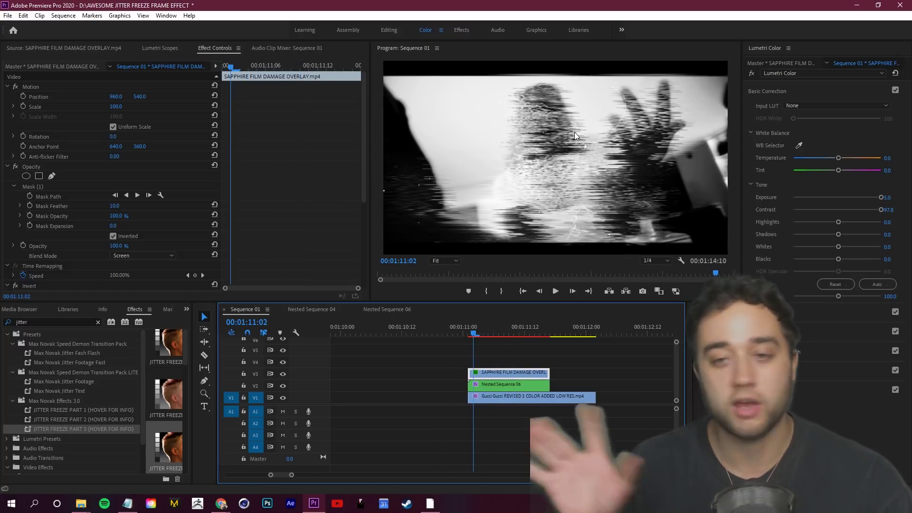
pyautogui.press('space')
pyautogui.click(468, 332)
pyautogui.press('space')
pyautogui.press('space')
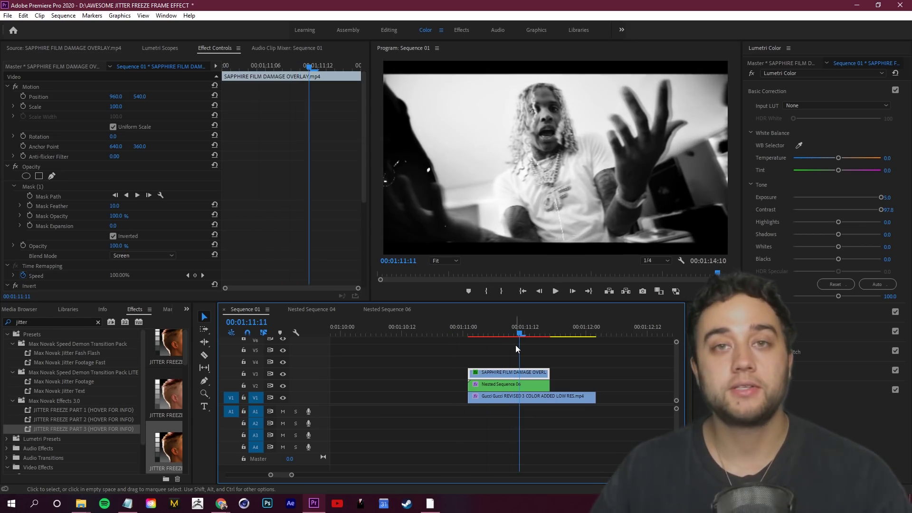